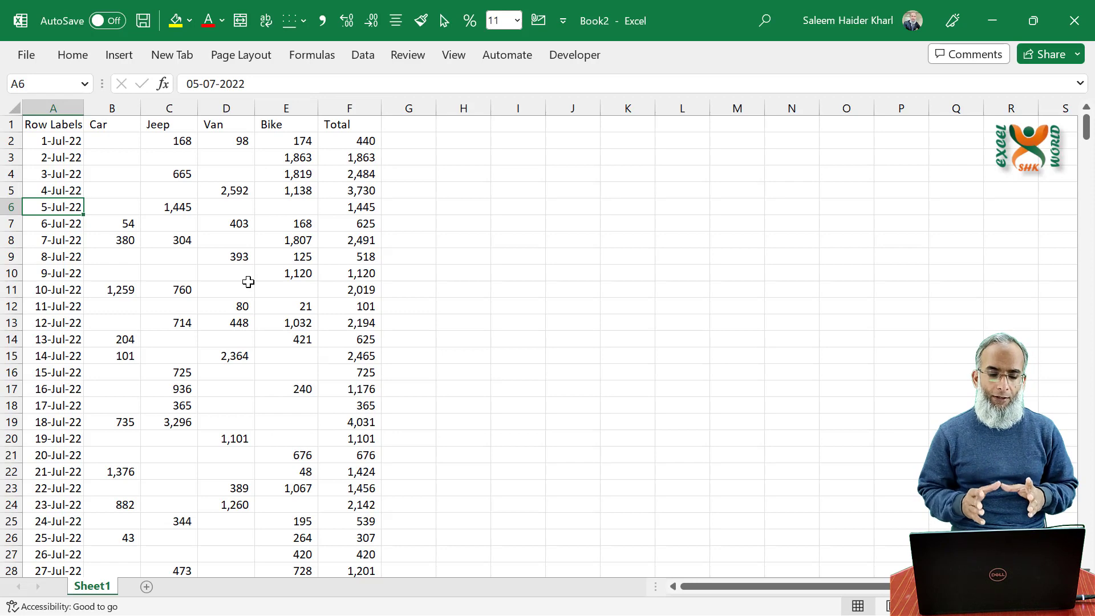
- Look through the table from its first date to its last and review the vehicle columns
{"action": "key", "text": "ctrl+Down"}
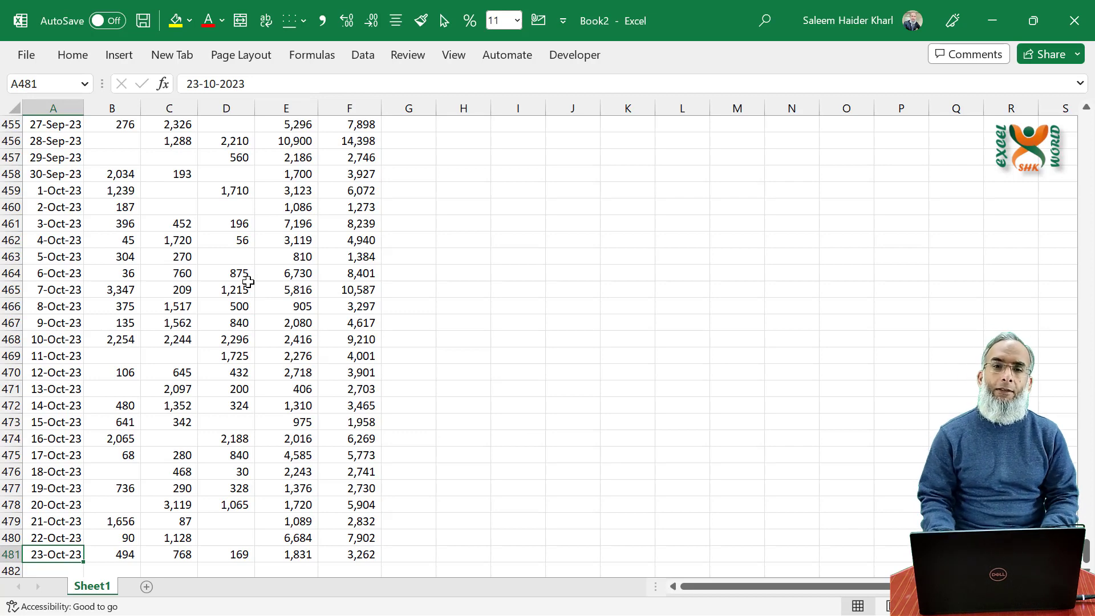
{"action": "key", "text": "ctrl+Up"}
{"action": "key", "text": "Down"}
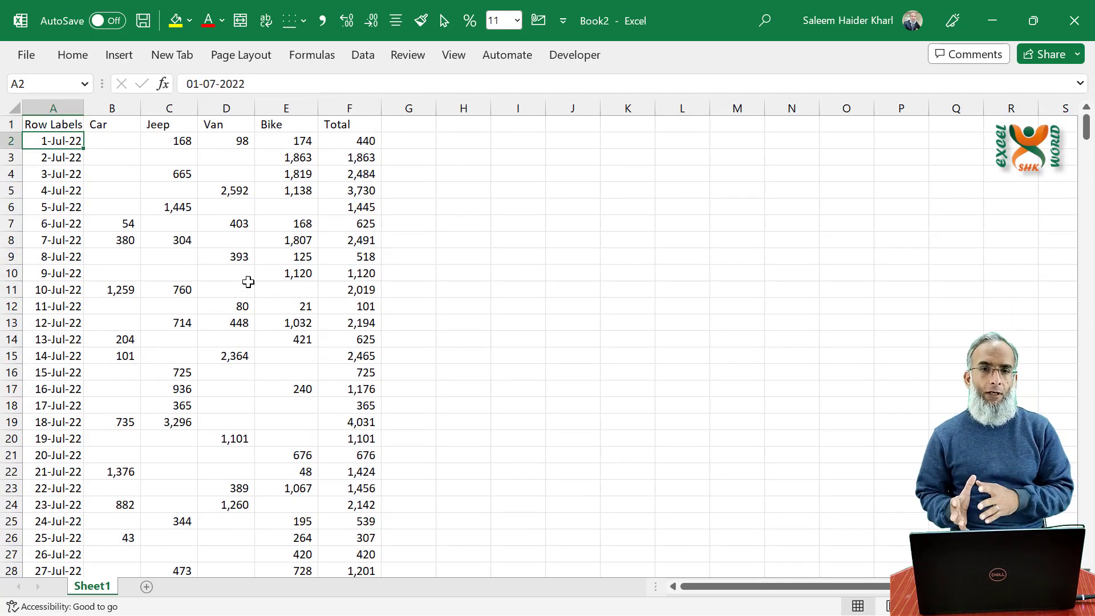
{"action": "left_click", "coordinate": [109, 125]}
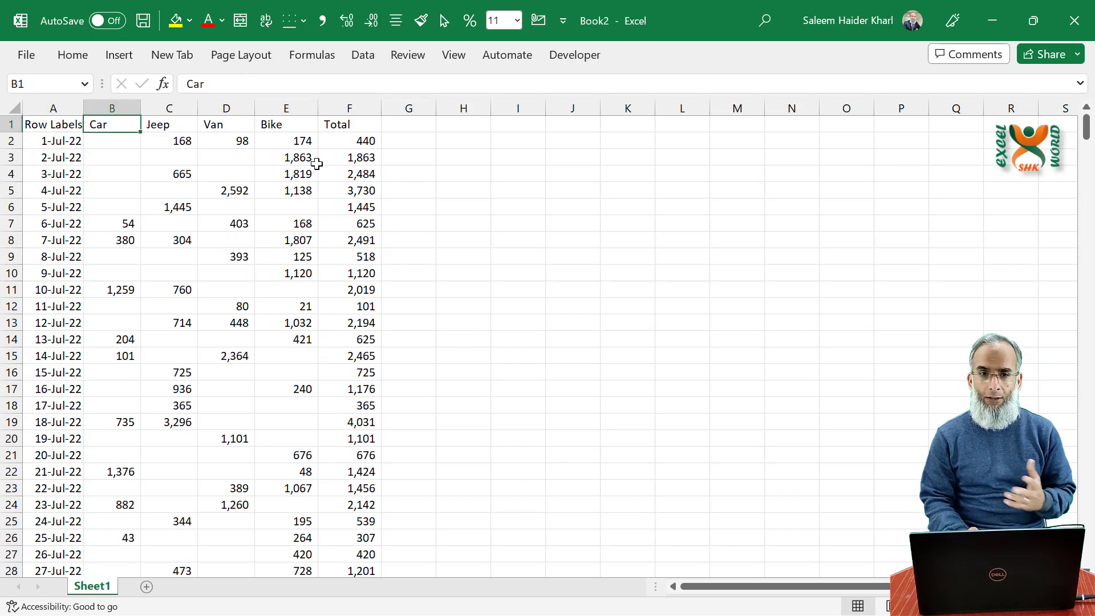
{"action": "left_click", "coordinate": [182, 144]}
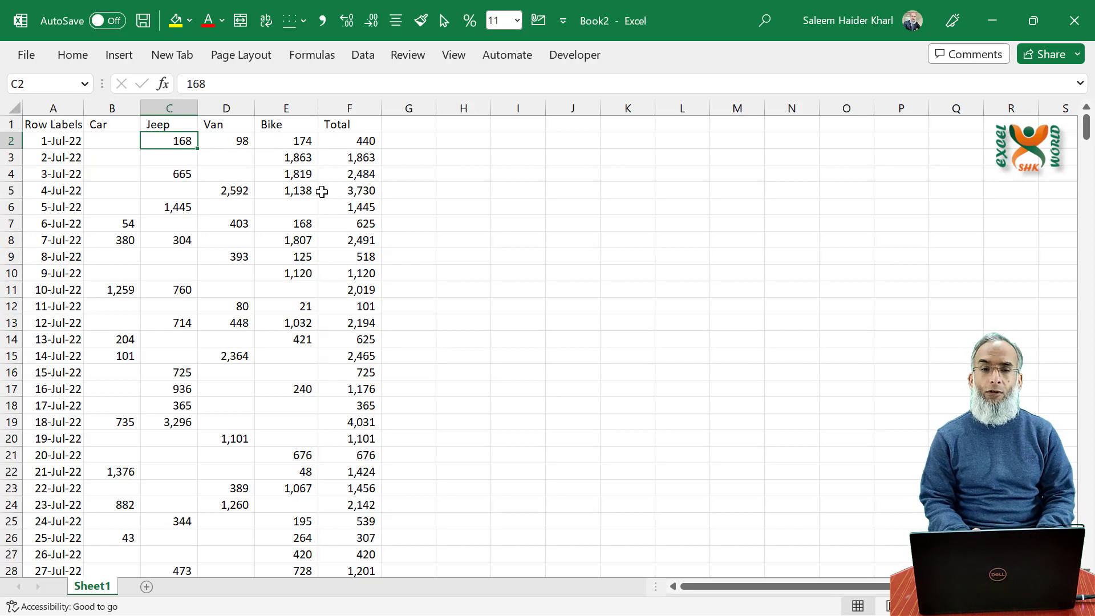
- Insert a 2-D stacked column chart based on the daily vehicle data table
{"action": "left_click", "coordinate": [356, 143]}
{"action": "left_click", "coordinate": [119, 55]}
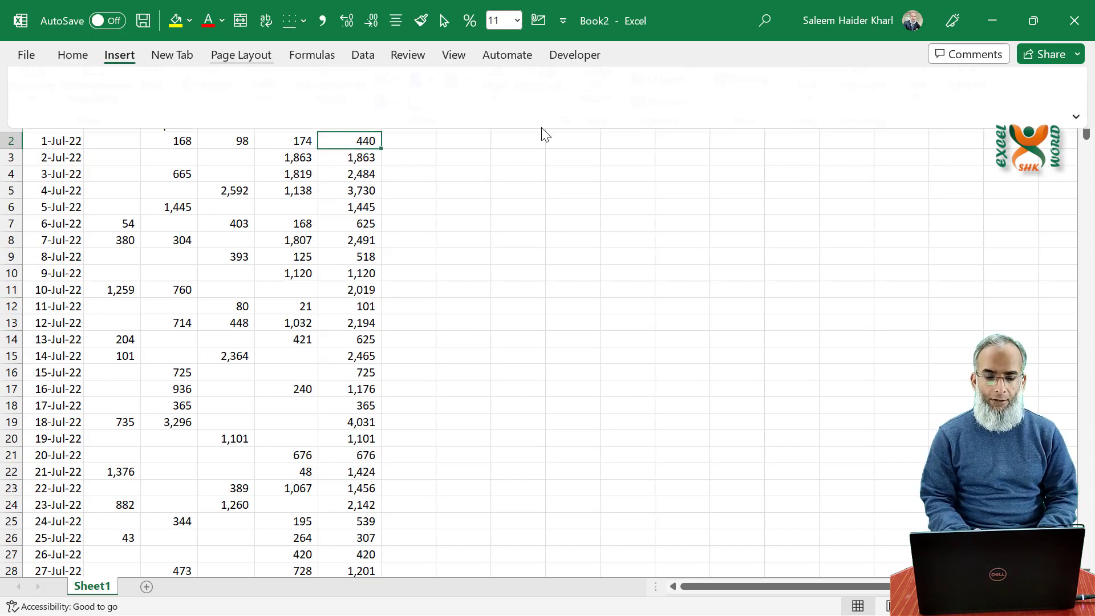
{"action": "left_click", "coordinate": [391, 80]}
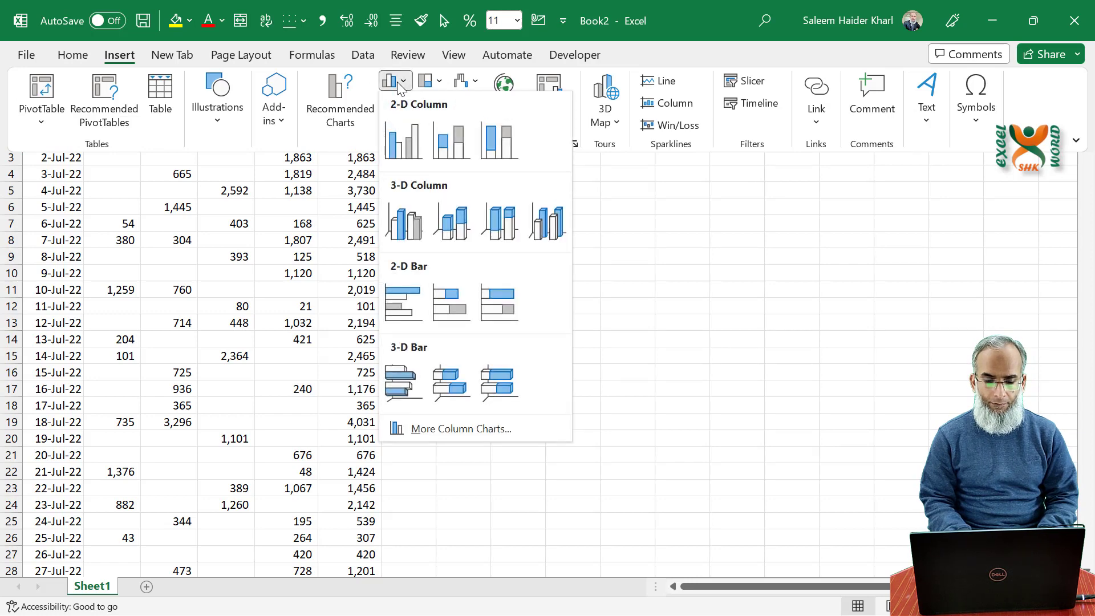
{"action": "left_click", "coordinate": [456, 155]}
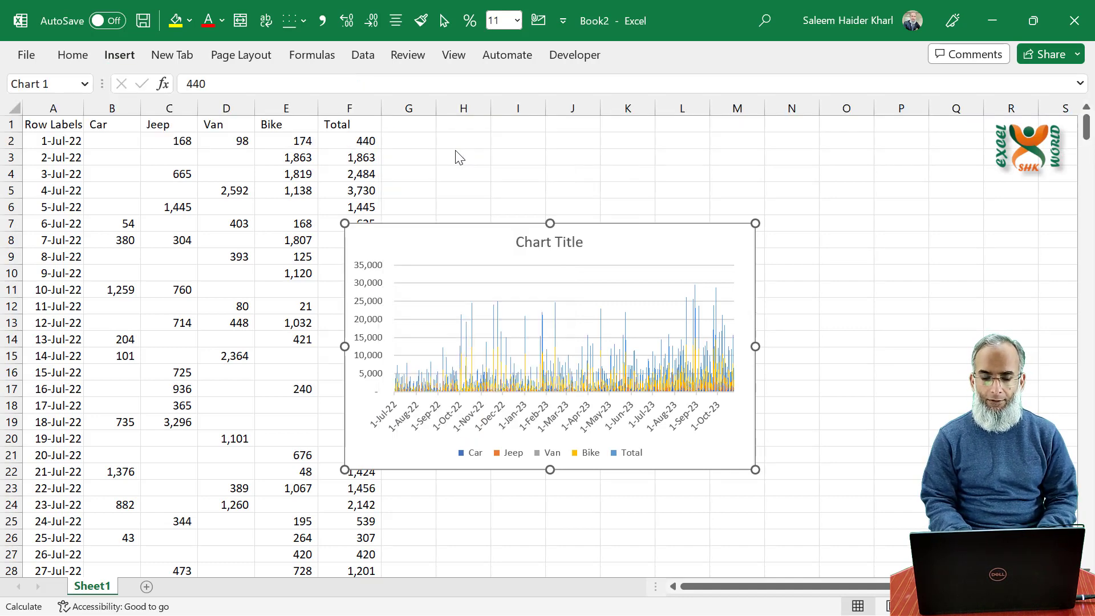
- Widen the chart and narrow its source range to the Car through Bike columns, leaving out Total
{"action": "left_click_drag", "start_coordinate": [759, 347], "coordinate": [930, 346]}
{"action": "left_click_drag", "start_coordinate": [379, 133], "coordinate": [318, 133]}
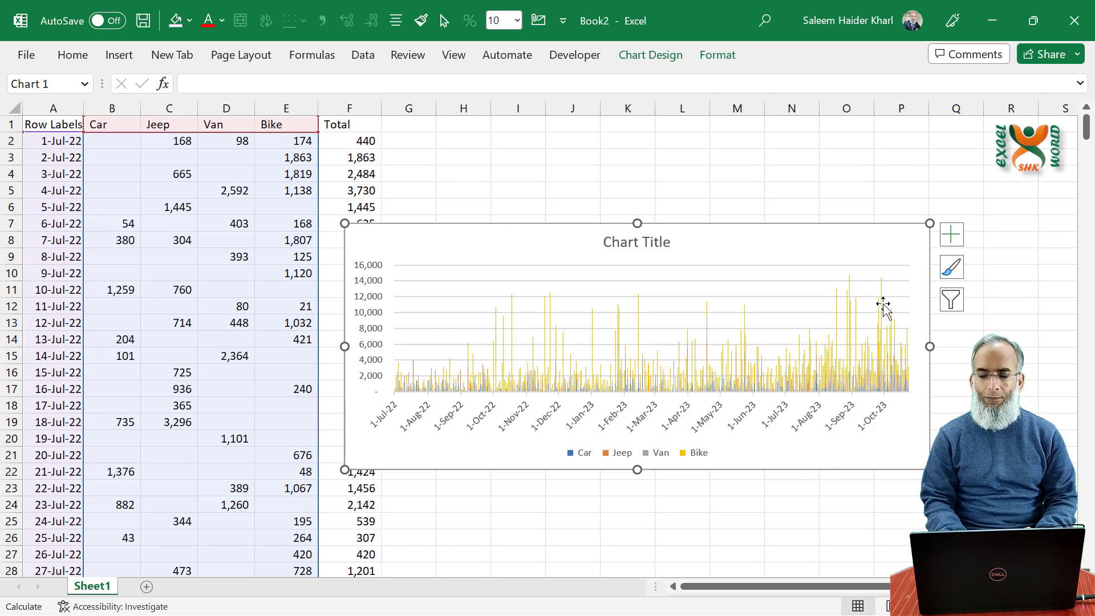
{"action": "mouse_move", "coordinate": [879, 306]}
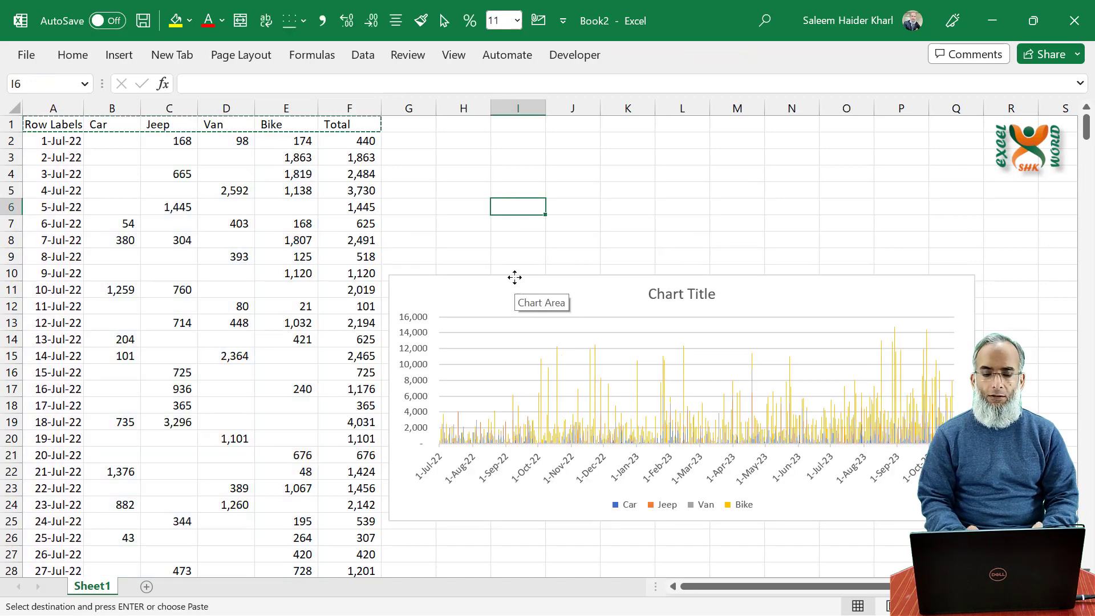
- Delete the column chart from the worksheet
{"action": "left_click", "coordinate": [514, 278]}
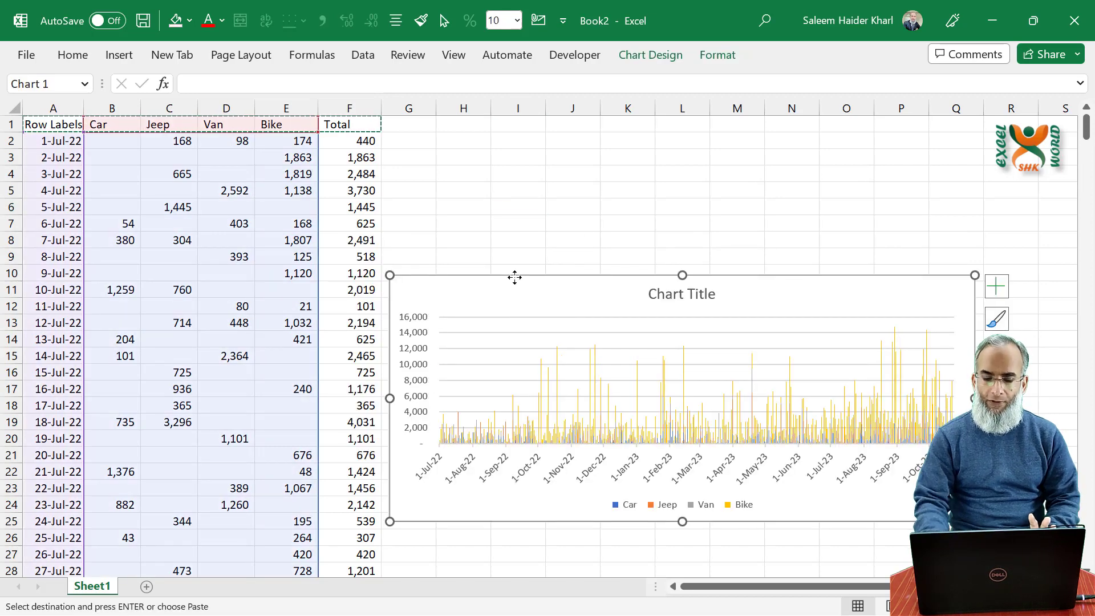
{"action": "key", "text": "Delete"}
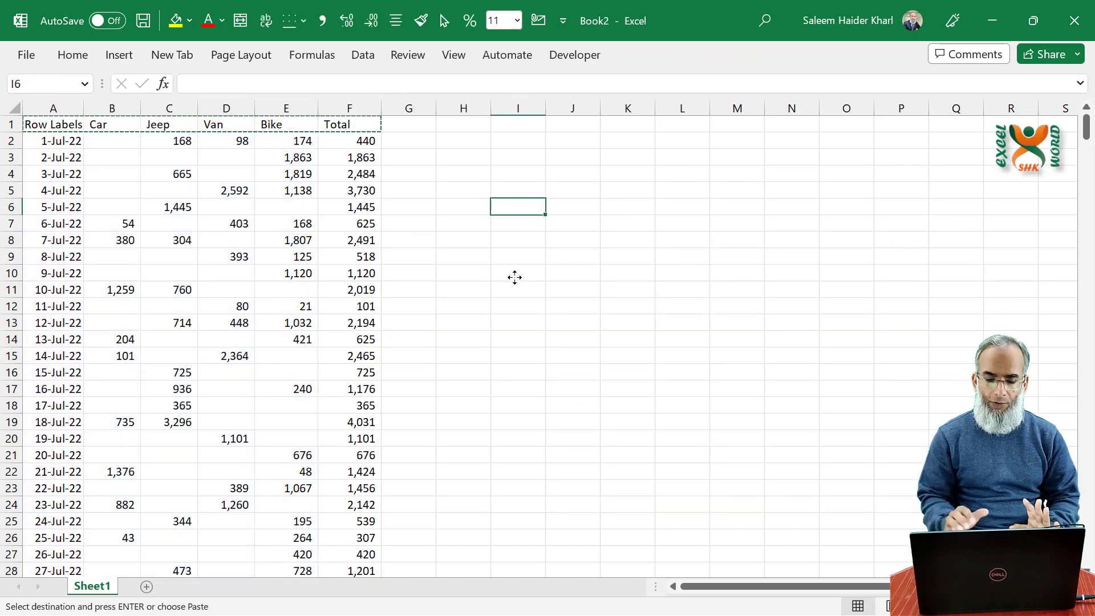
- Add a horizontal scroll bar form control beside the data, spanning columns H to P at row 4
{"action": "left_click", "coordinate": [569, 60]}
{"action": "left_click", "coordinate": [396, 128]}
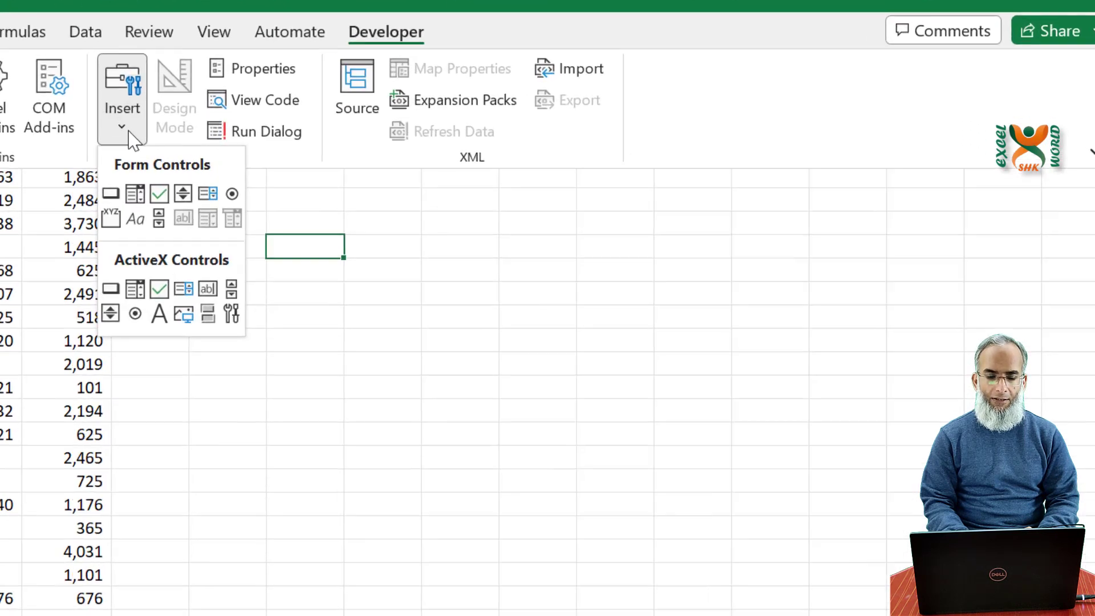
{"action": "left_click", "coordinate": [159, 220]}
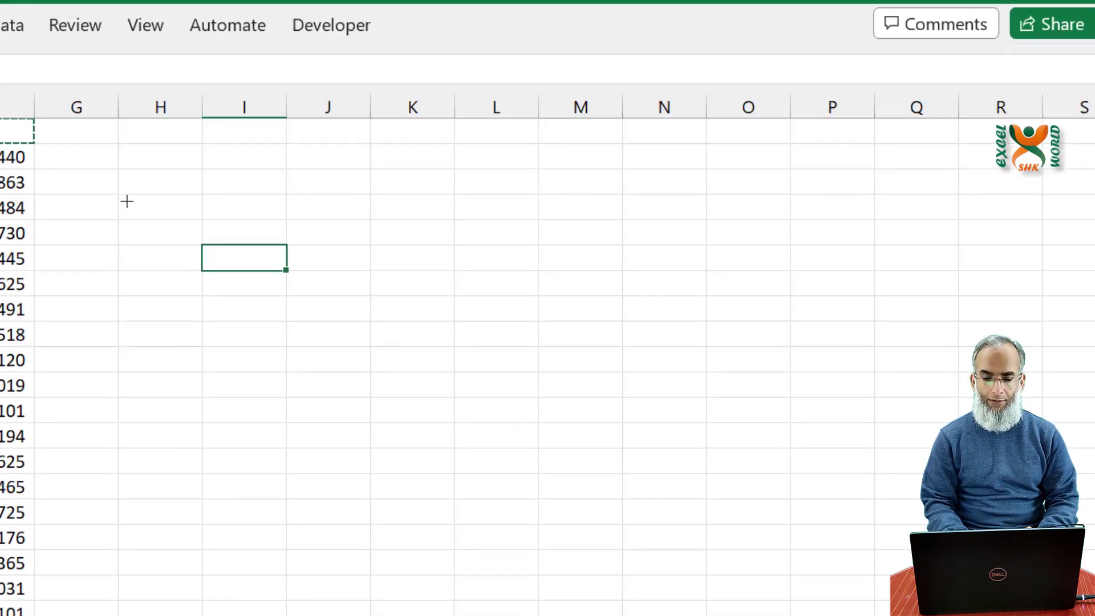
{"action": "left_click_drag", "start_coordinate": [127, 202], "coordinate": [837, 202]}
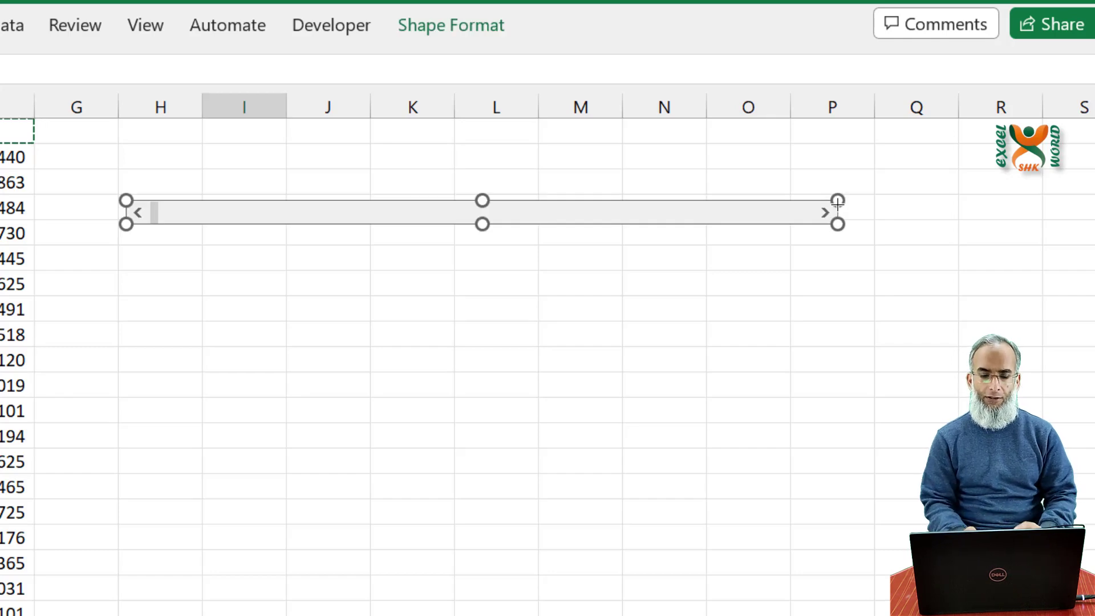
- Set the scroll bar control's minimum value to 1 and its maximum value to 480
{"action": "right_click", "coordinate": [313, 217]}
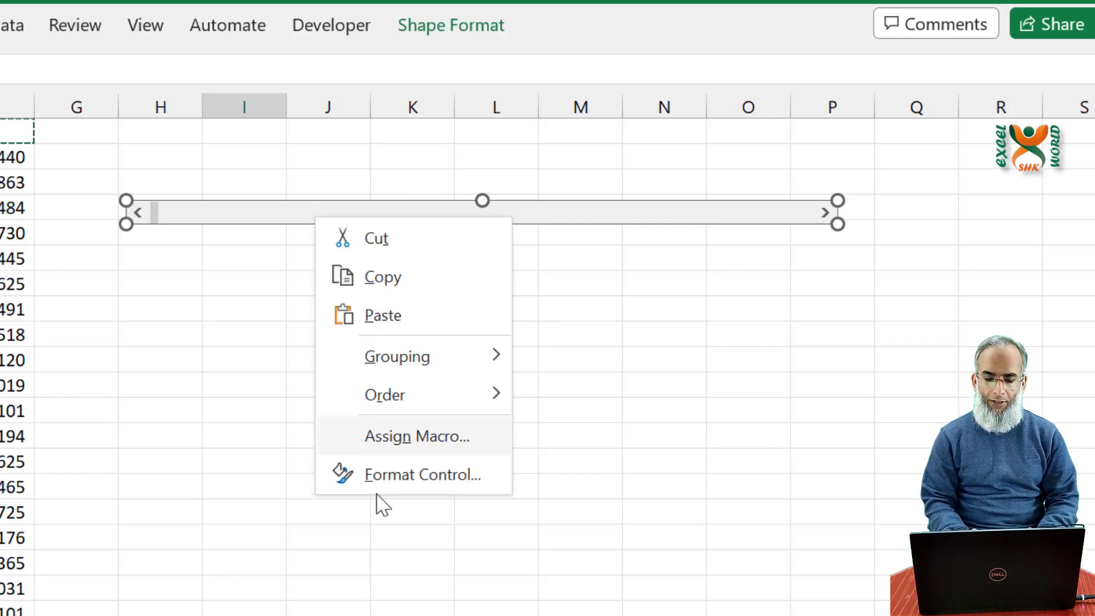
{"action": "left_click", "coordinate": [384, 481]}
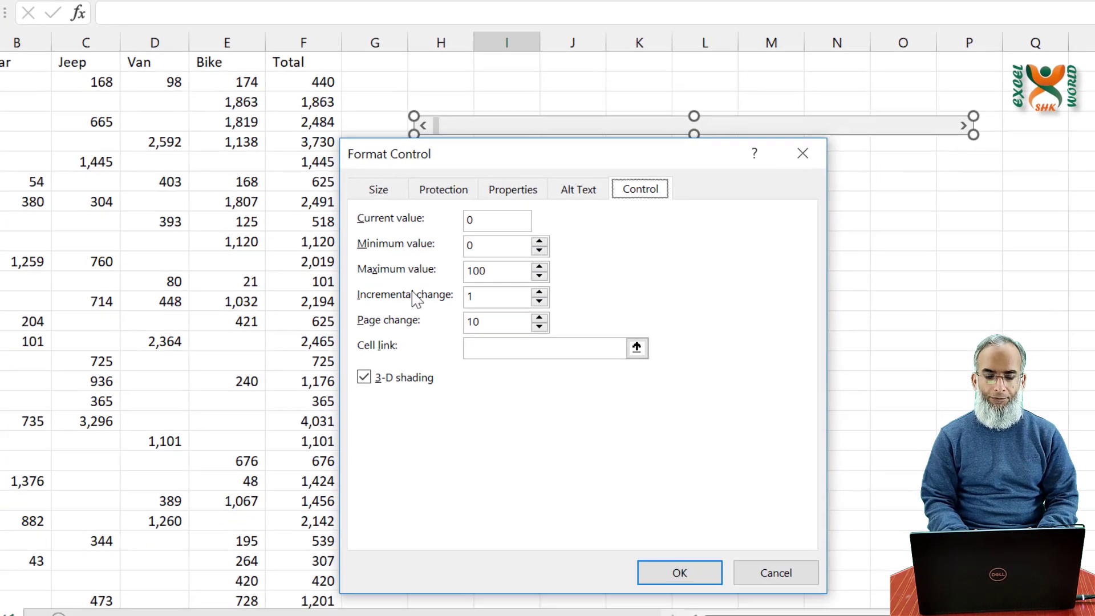
{"action": "double_click", "coordinate": [318, 329]}
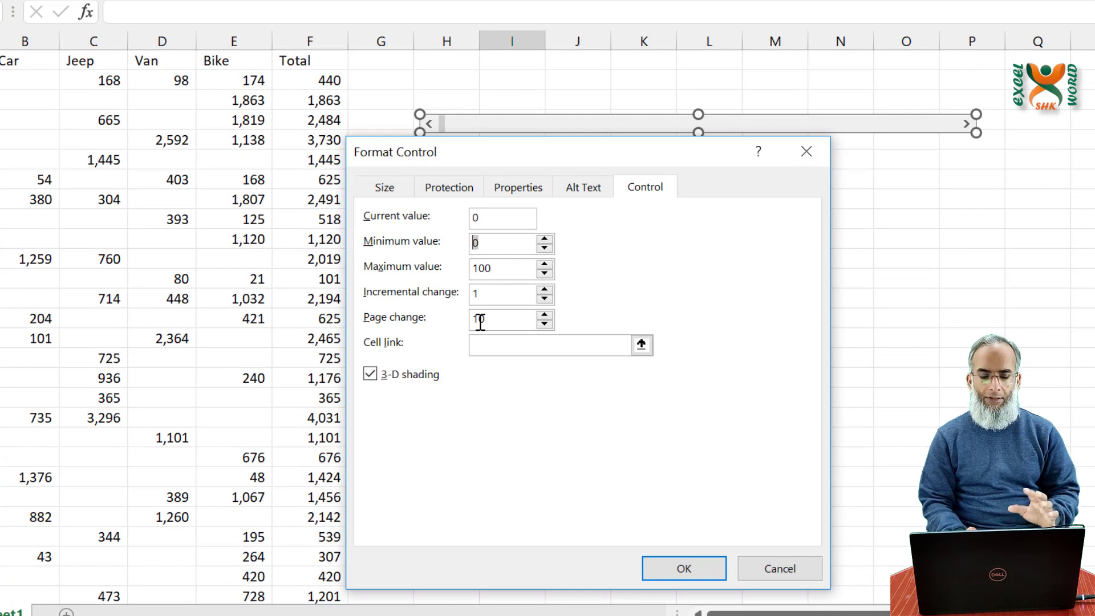
{"action": "type", "text": "1"}
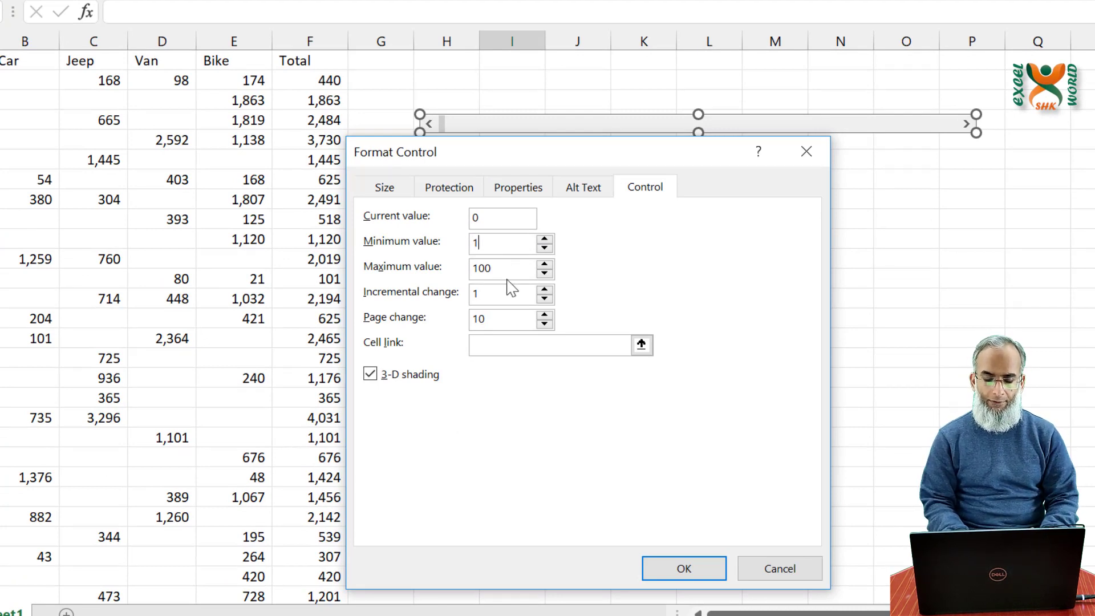
{"action": "key", "text": "Tab"}
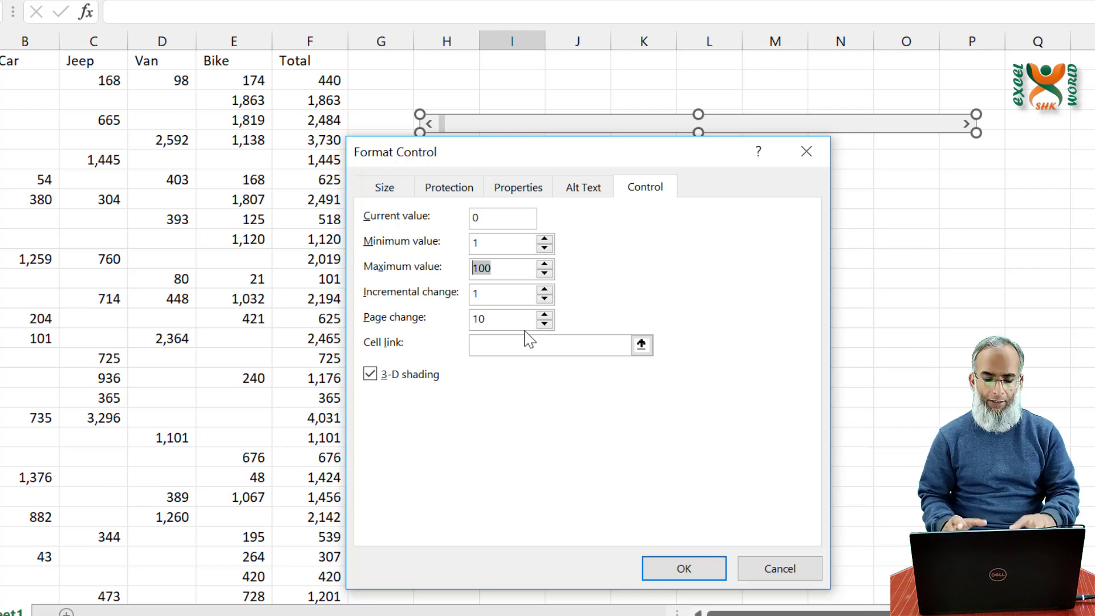
{"action": "type", "text": "480"}
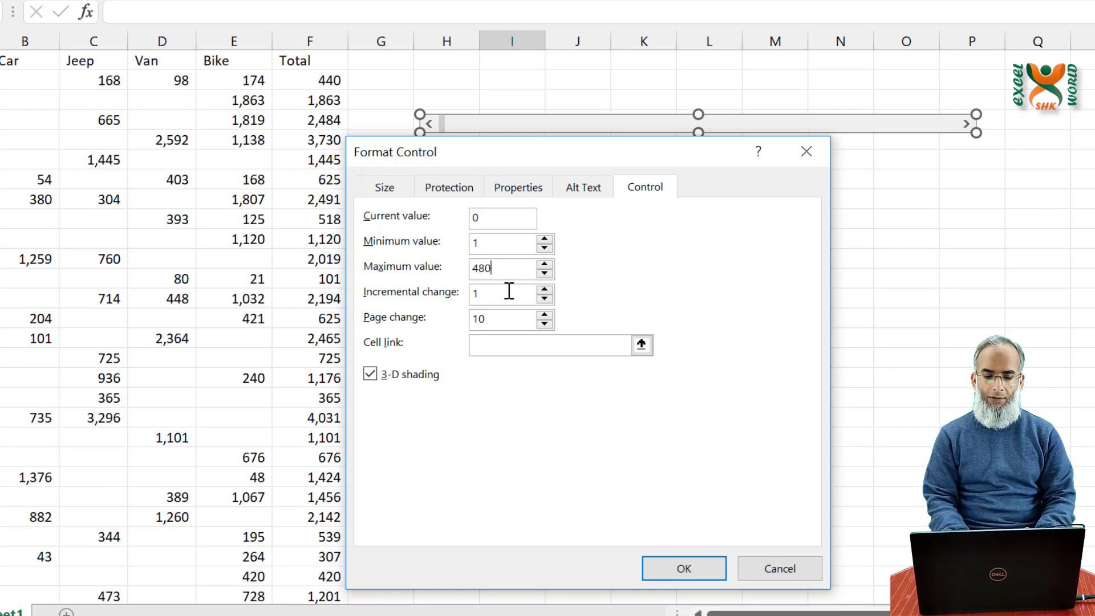
{"action": "key", "text": "Tab"}
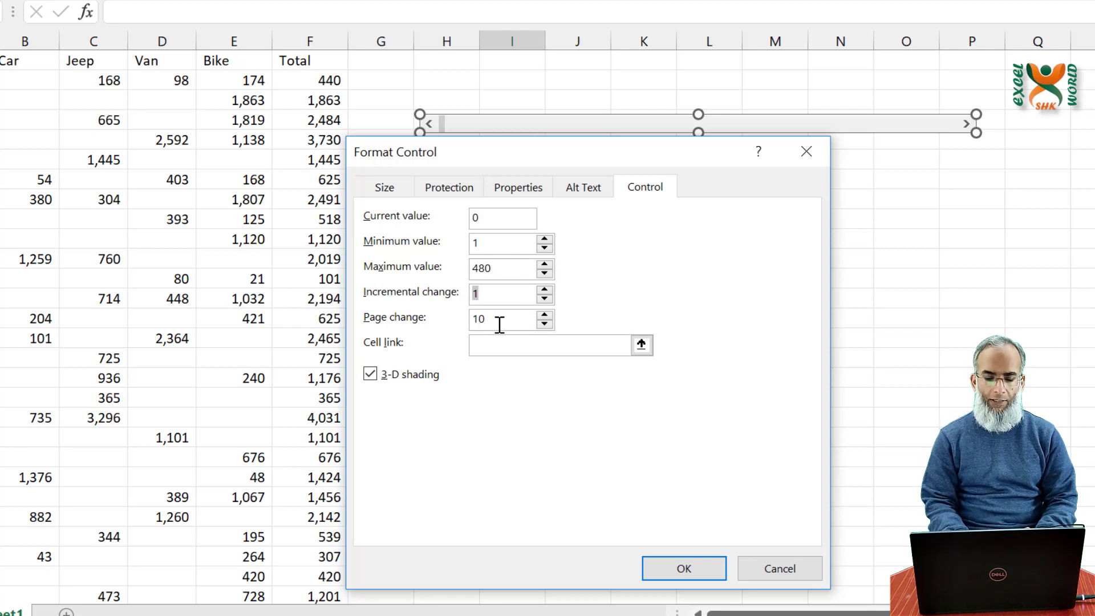
- Link the scroll bar to cell I1, apply the control settings and deselect the control
{"action": "left_click", "coordinate": [501, 345]}
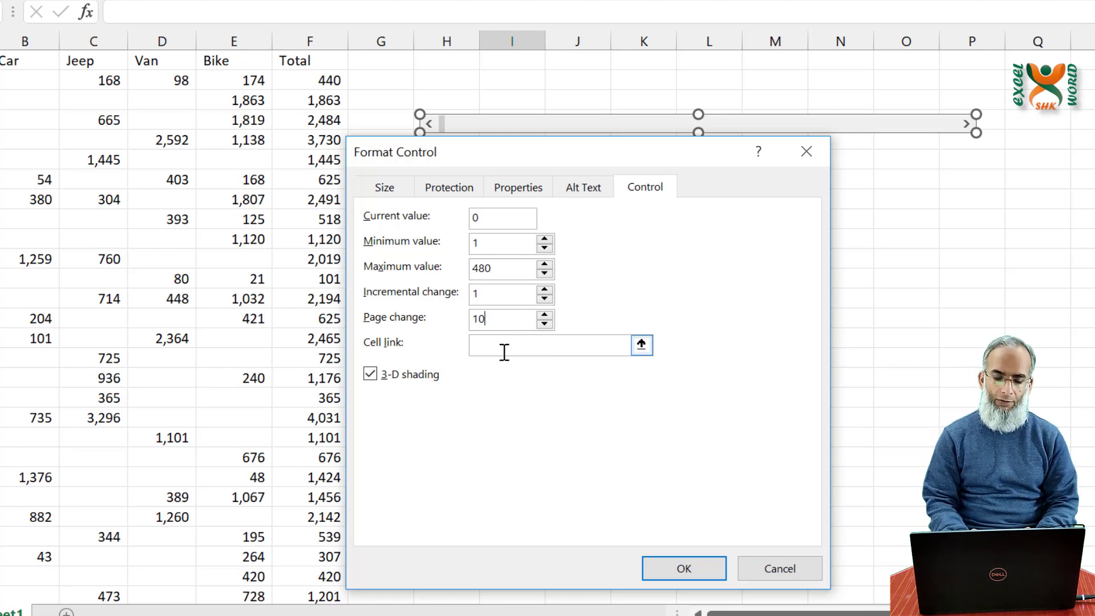
{"action": "left_click", "coordinate": [504, 352]}
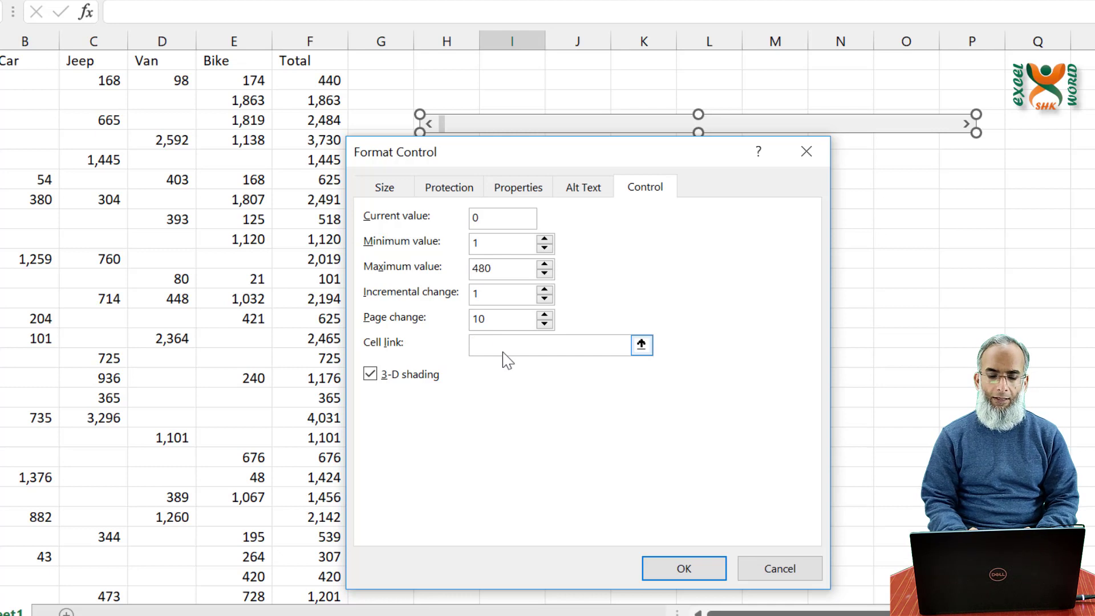
{"action": "left_click", "coordinate": [509, 64]}
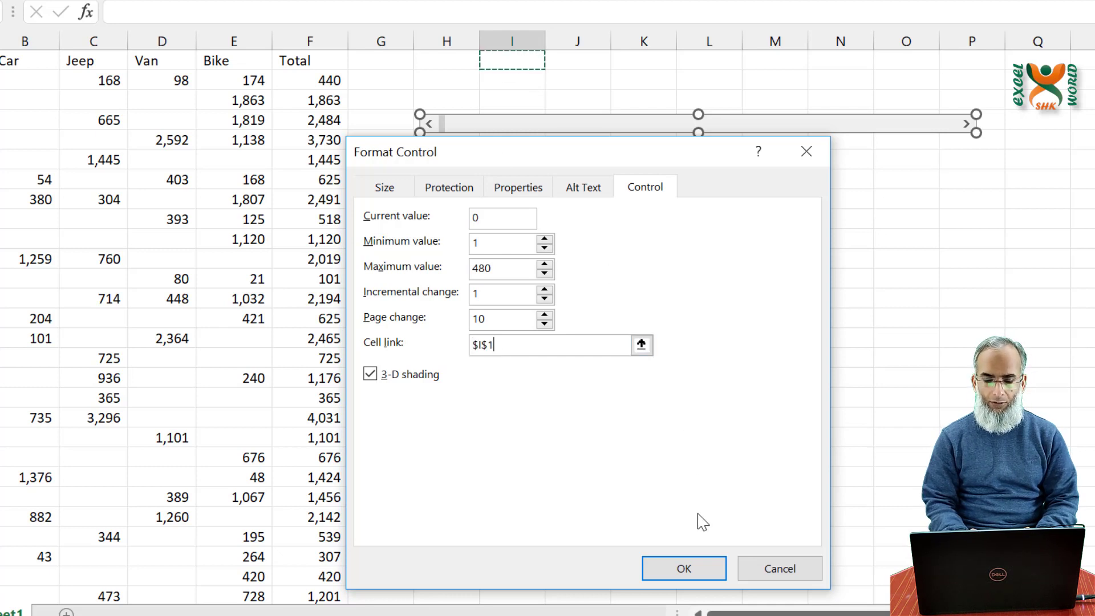
{"action": "left_click", "coordinate": [671, 577]}
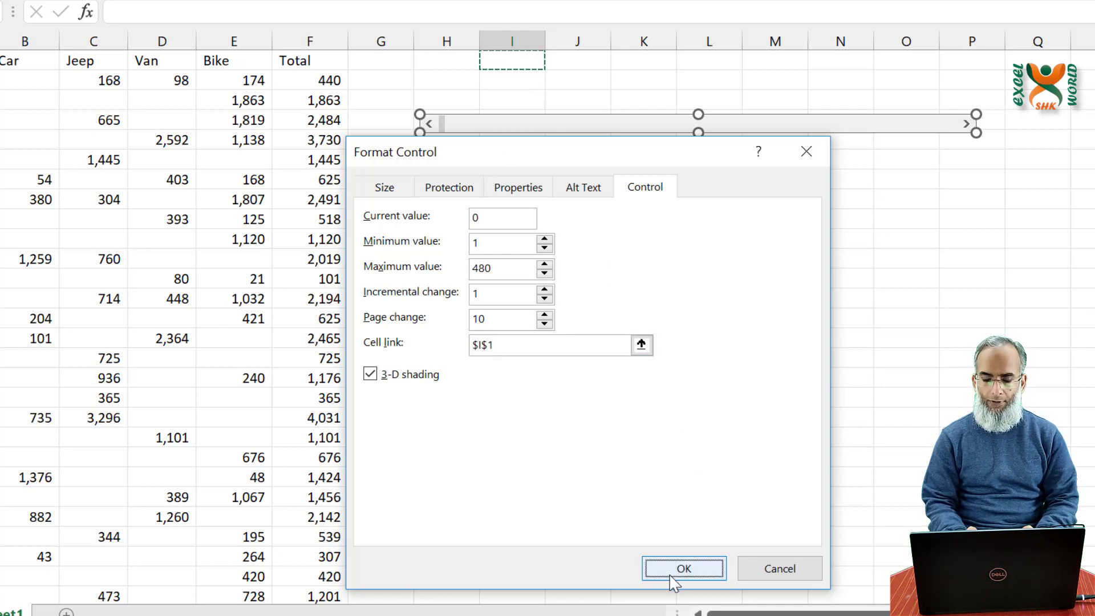
{"action": "left_click", "coordinate": [516, 278]}
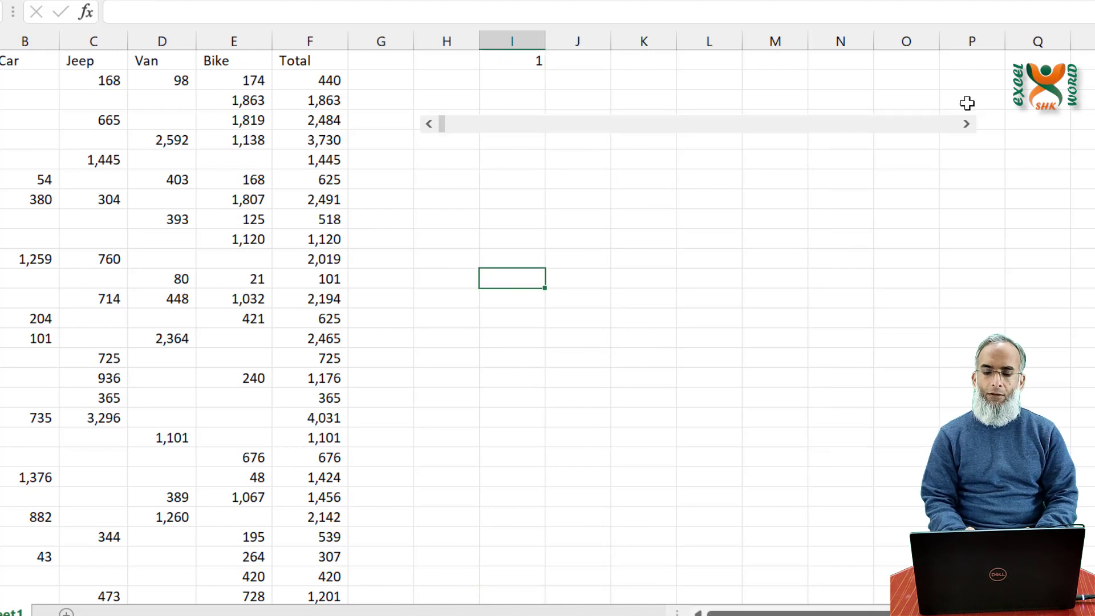
- Test the scroll bar with single increments and one page change until linked cell I1 holds 14
{"action": "left_click", "coordinate": [966, 124]}
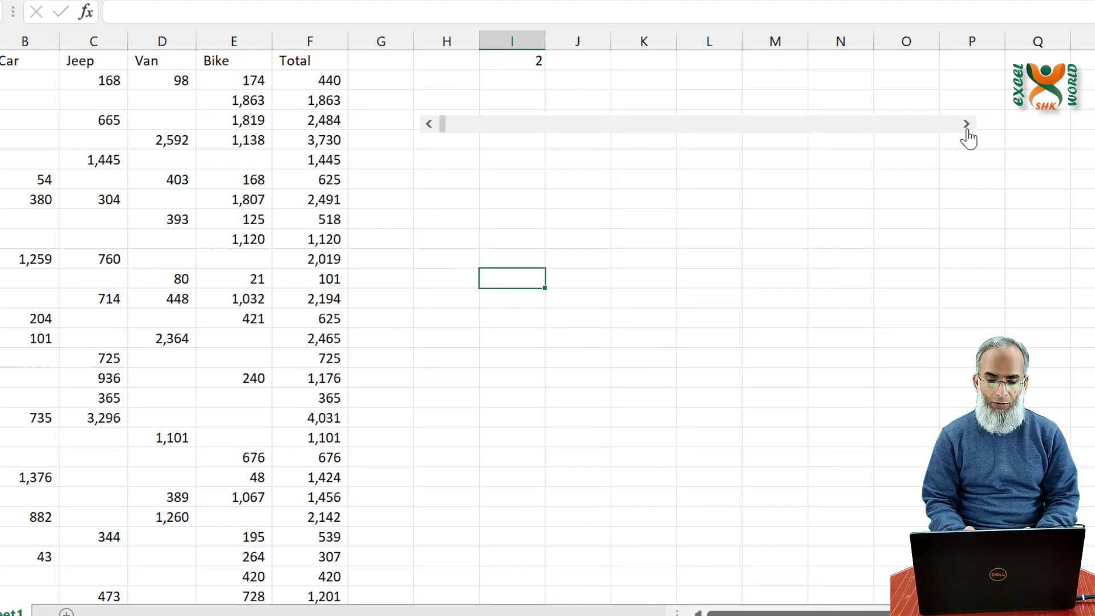
{"action": "left_click", "coordinate": [966, 124]}
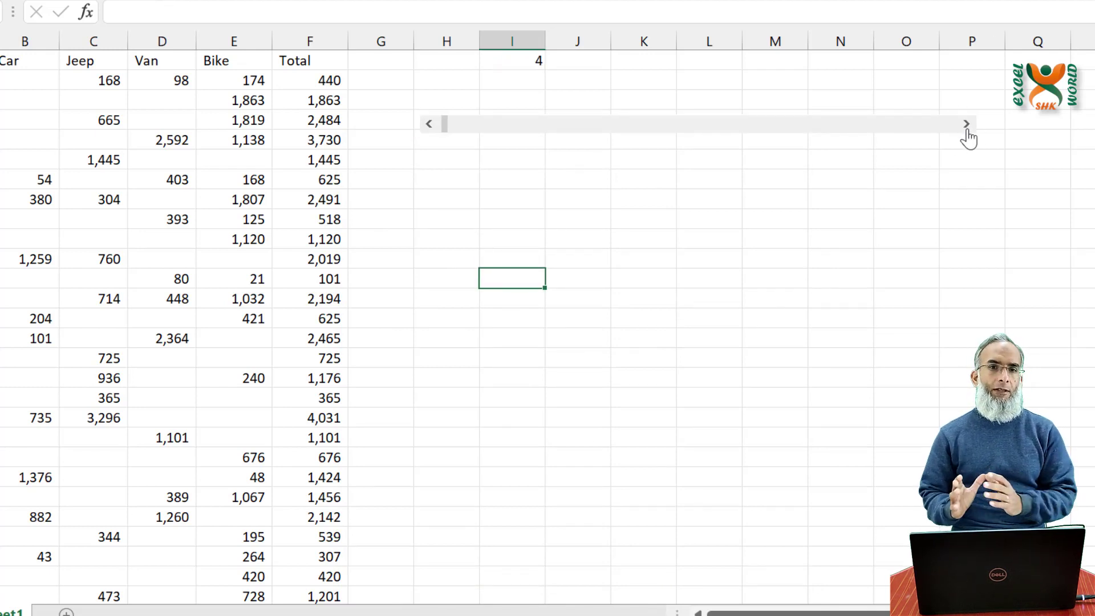
{"action": "left_click", "coordinate": [673, 129]}
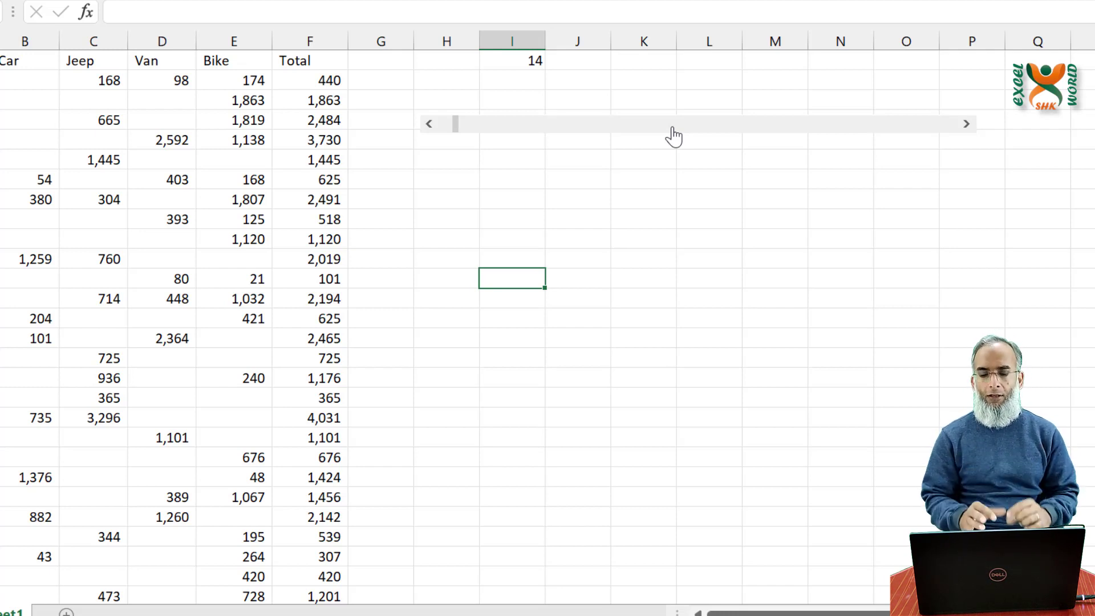
{"action": "left_click", "coordinate": [437, 161]}
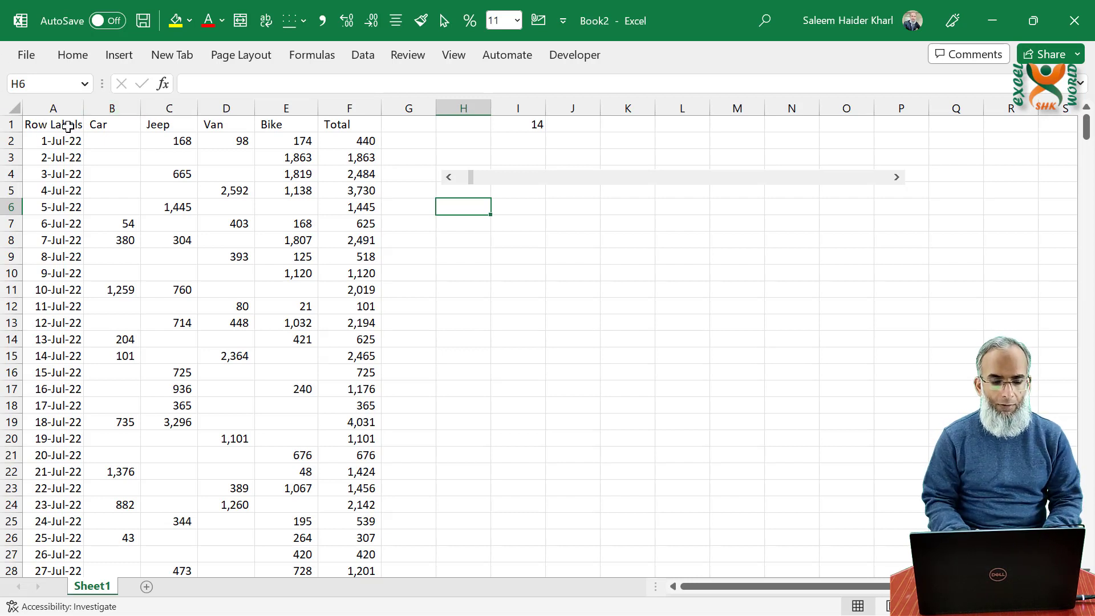
- Copy the table's header row, Row Labels through Total, to the range starting at cell H9
{"action": "left_click", "coordinate": [67, 125]}
{"action": "key", "text": "ctrl+shift+Right"}
{"action": "key", "text": "ctrl+c"}
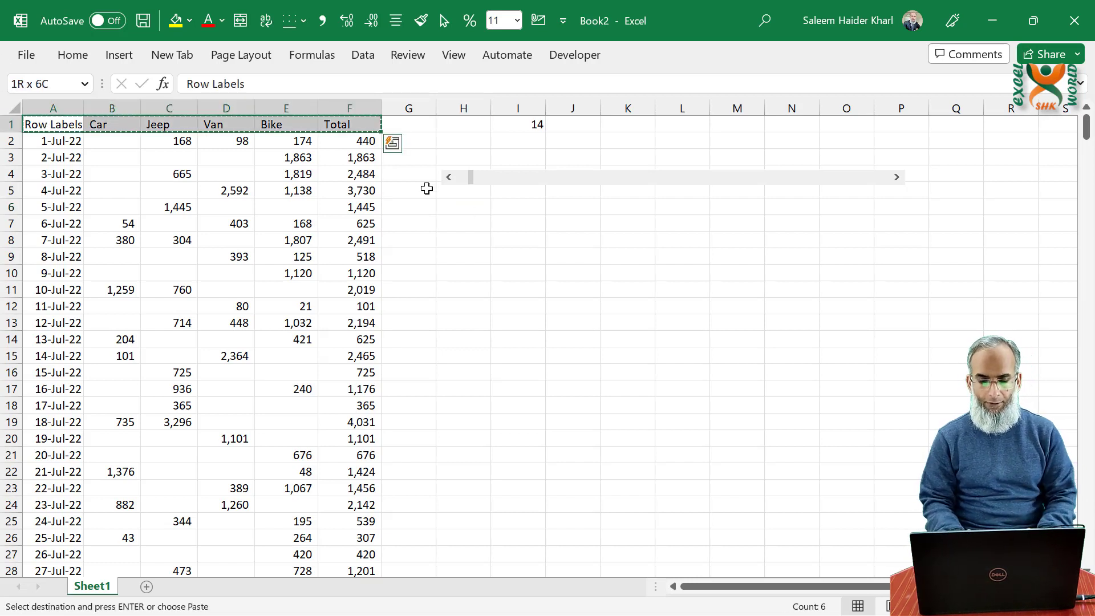
{"action": "left_click", "coordinate": [475, 250]}
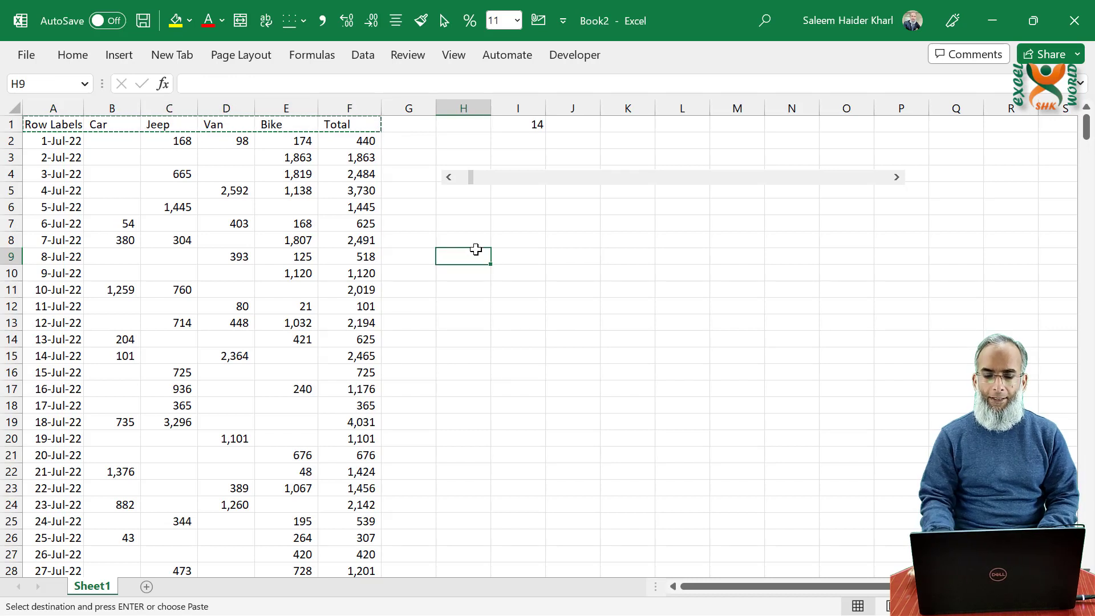
{"action": "key", "text": "Return"}
- In cell H10, begin an OFFSET formula with absolute reference $A$1 and a row offset of $I$1+1
{"action": "key", "text": "Down"}
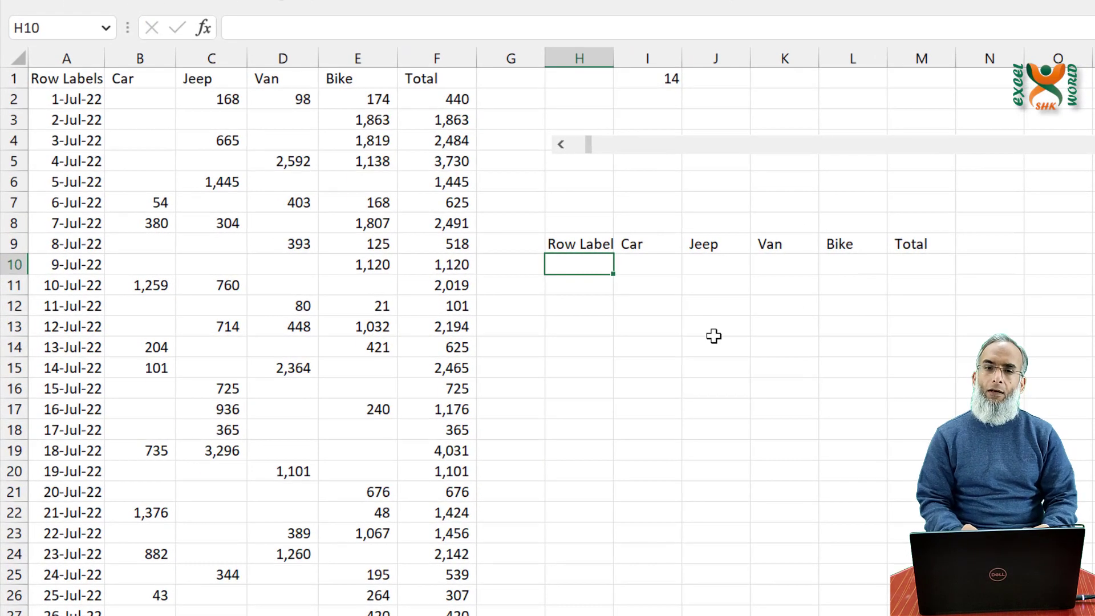
{"action": "type", "text": "=off"}
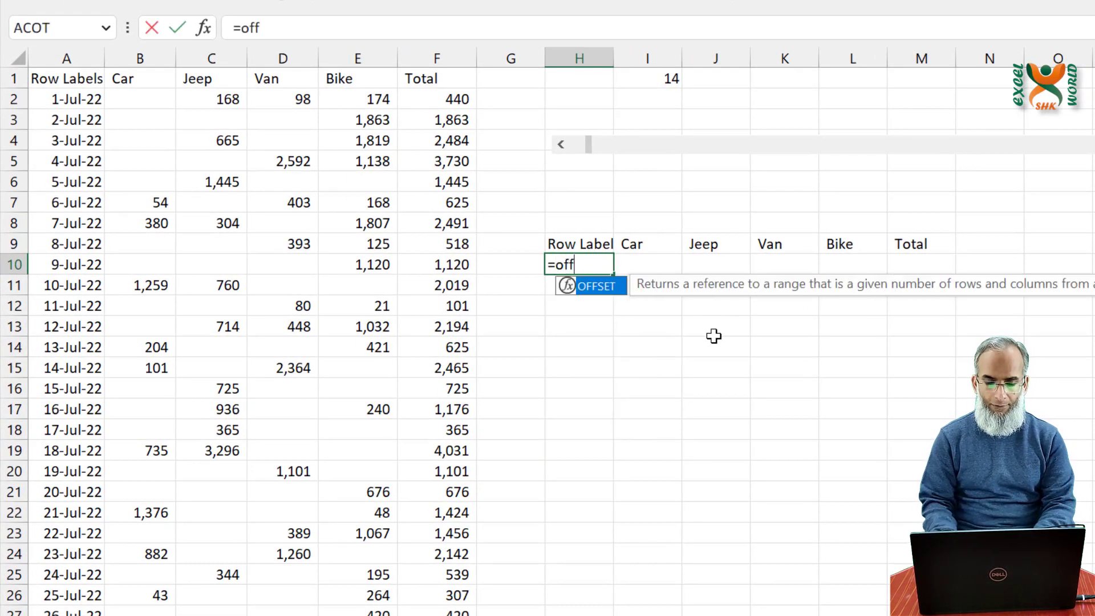
{"action": "key", "text": "Tab"}
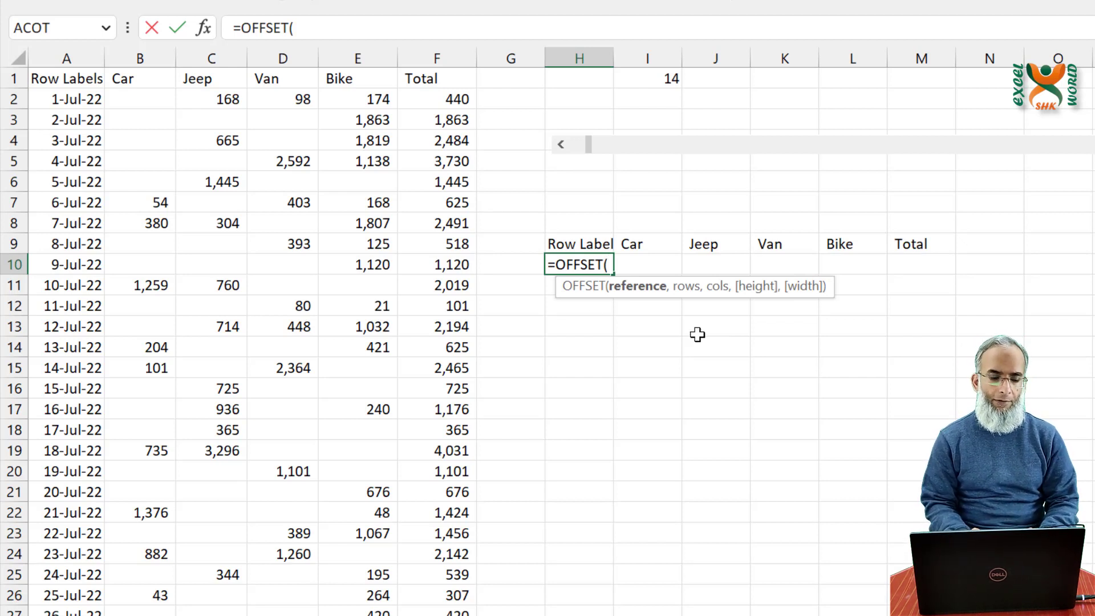
{"action": "left_click", "coordinate": [61, 81]}
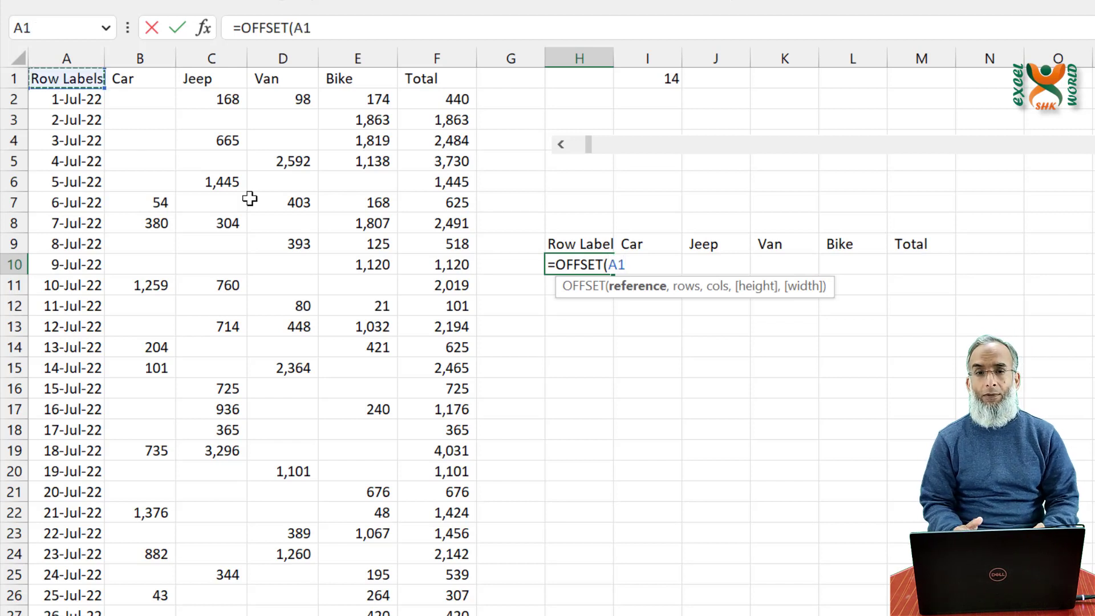
{"action": "key", "text": "F4"}
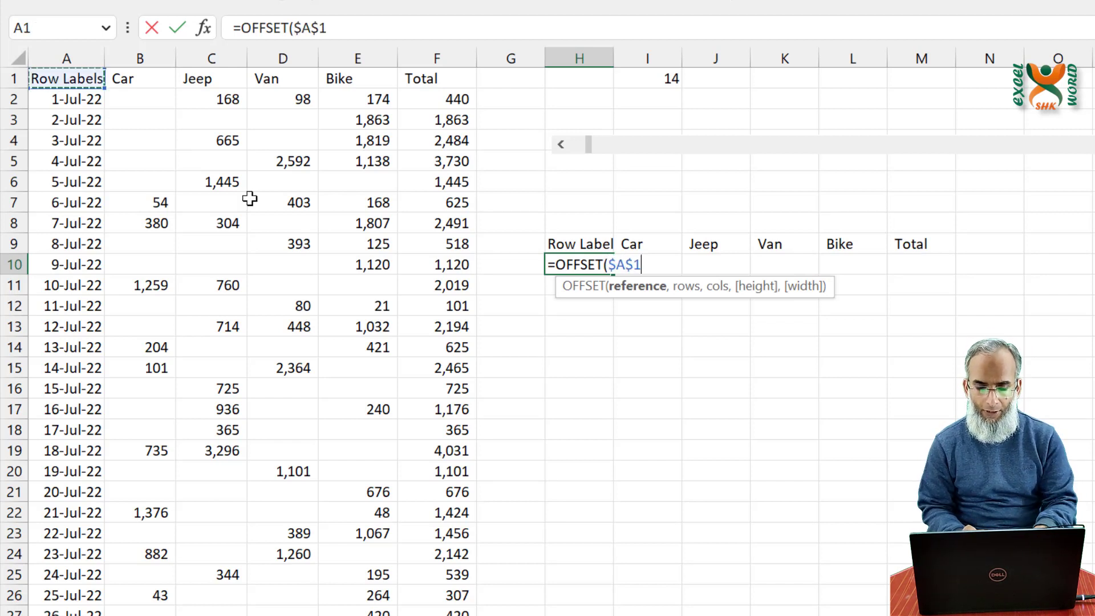
{"action": "type", "text": ","}
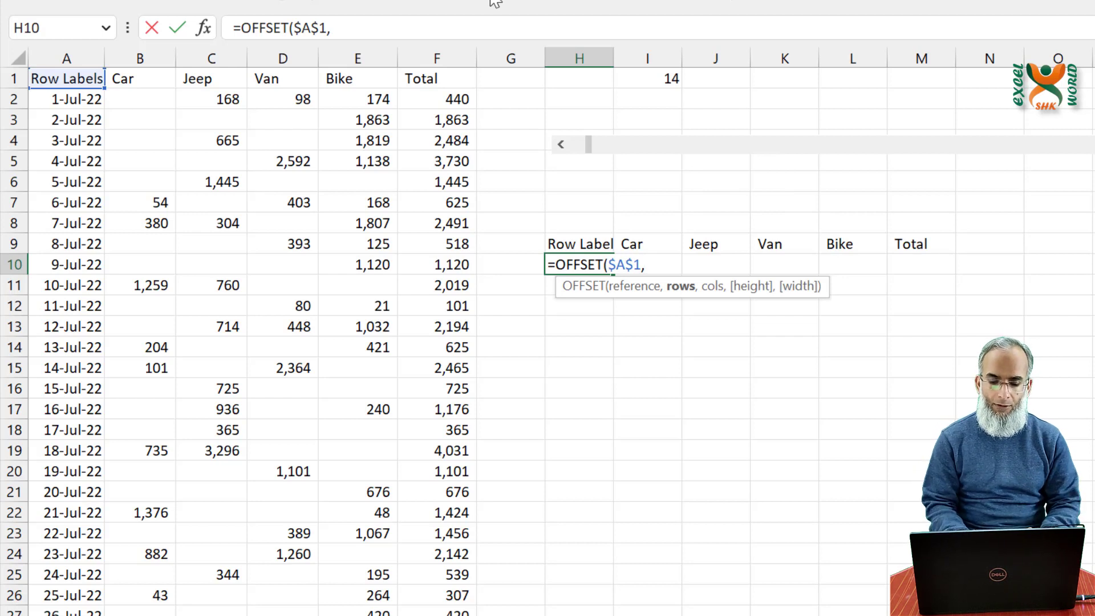
{"action": "left_click", "coordinate": [668, 82]}
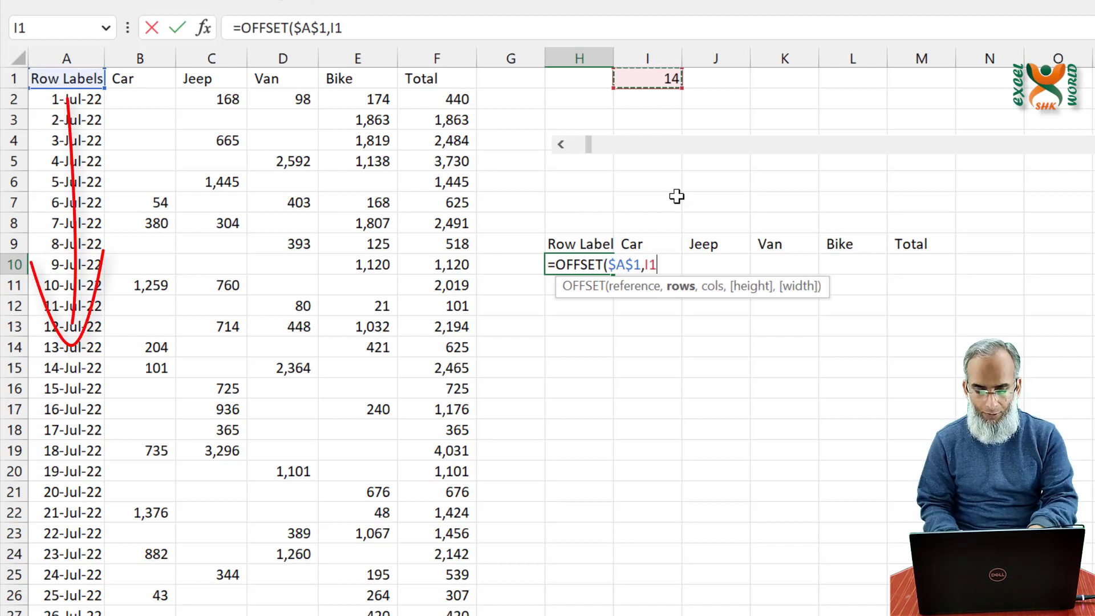
{"action": "key", "text": "F4"}
{"action": "type", "text": "+1"}
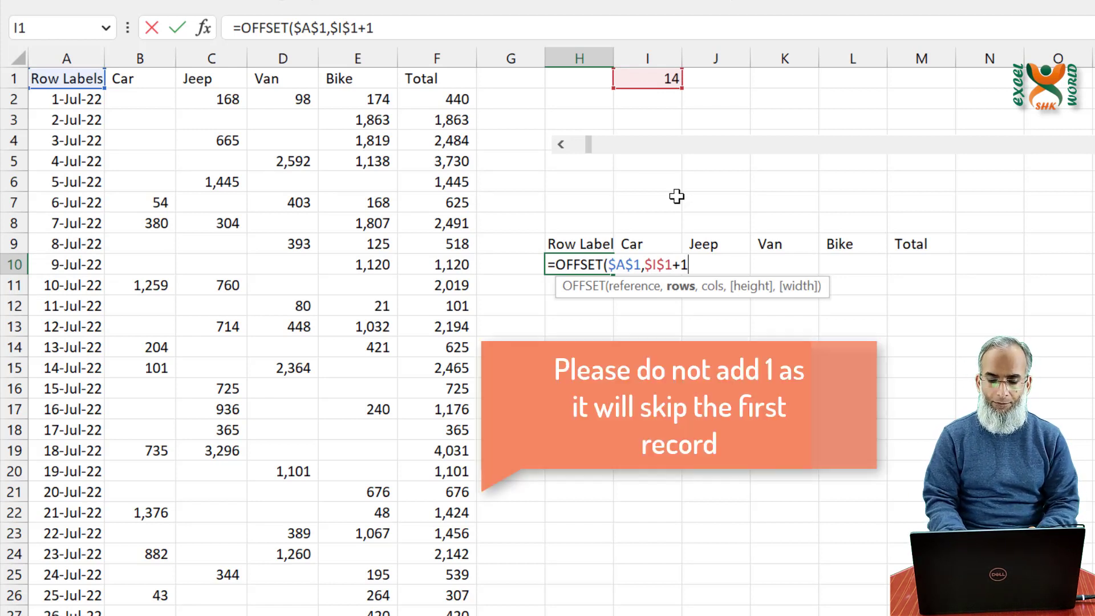
- Complete the OFFSET formula in H10 with column offset 0, height 10 and width 1, and enter it
{"action": "type", "text": ","}
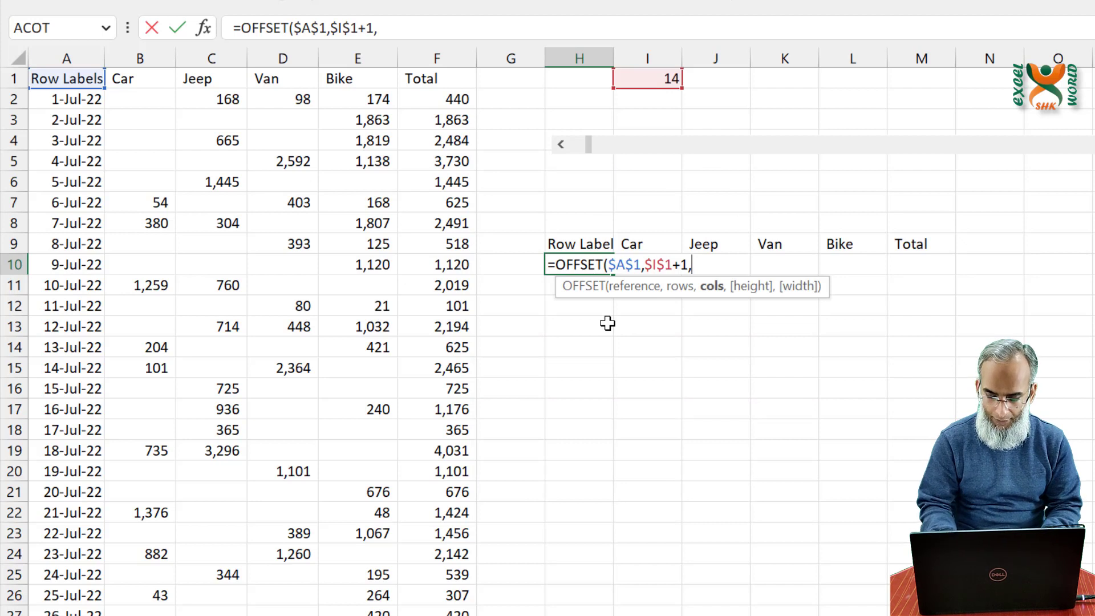
{"action": "type", "text": "0,"}
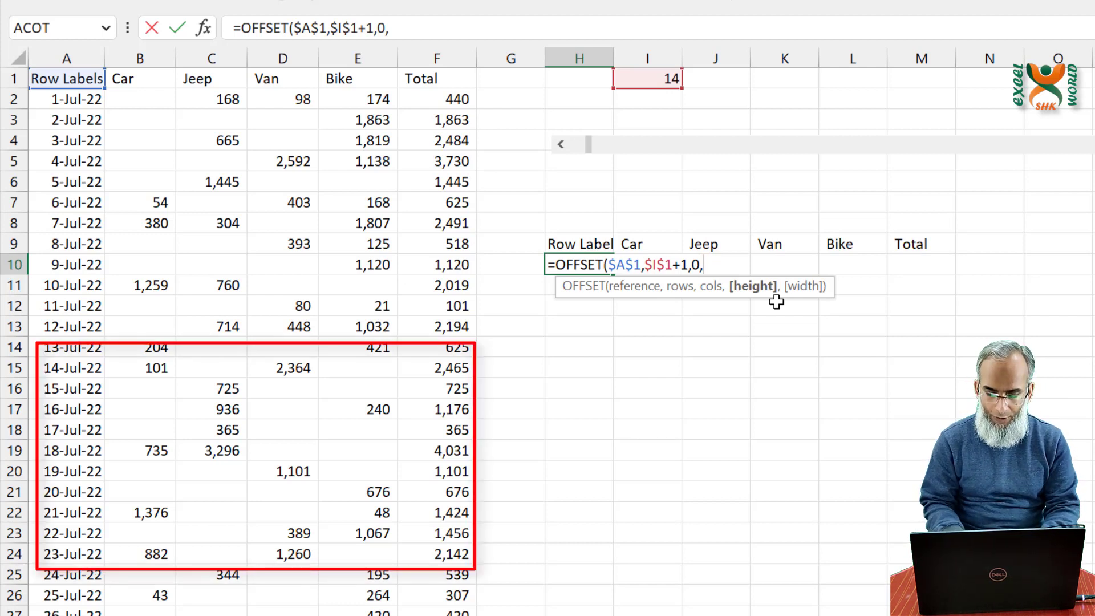
{"action": "type", "text": "10"}
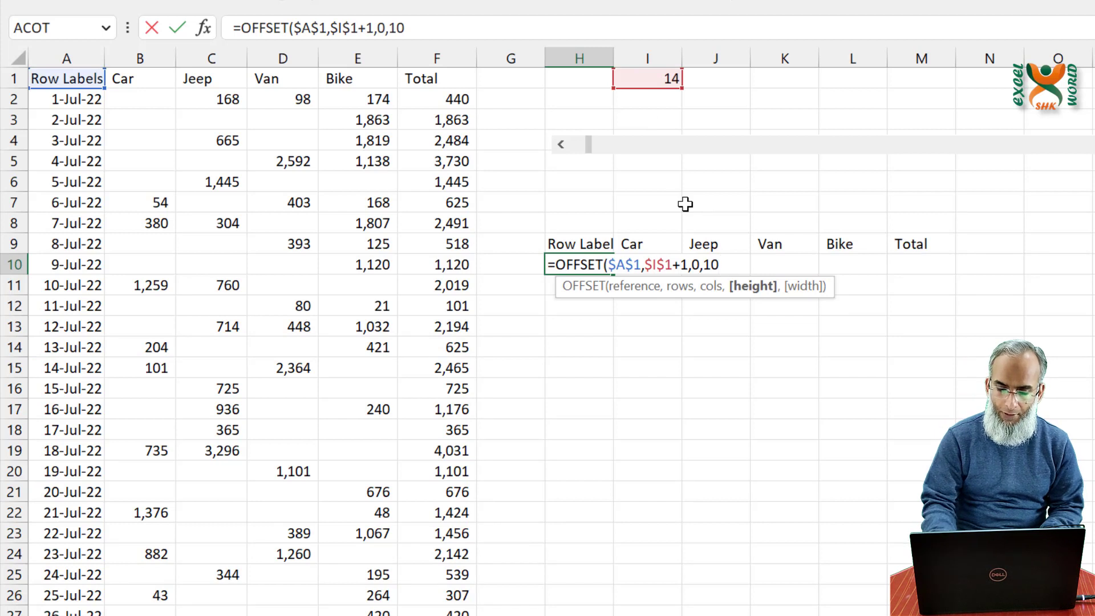
{"action": "type", "text": ","}
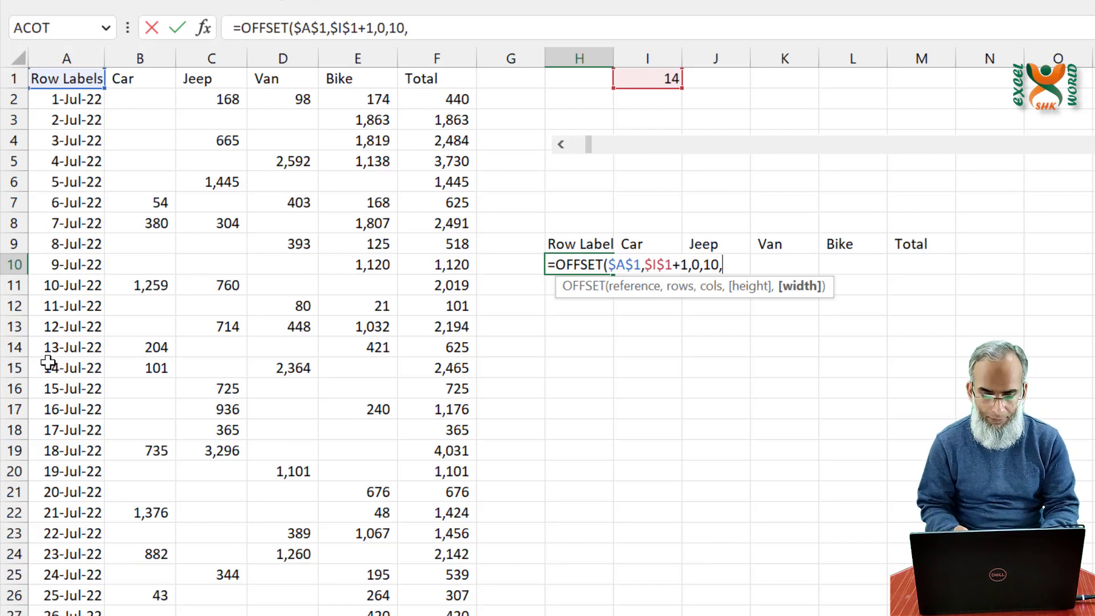
{"action": "type", "text": "1"}
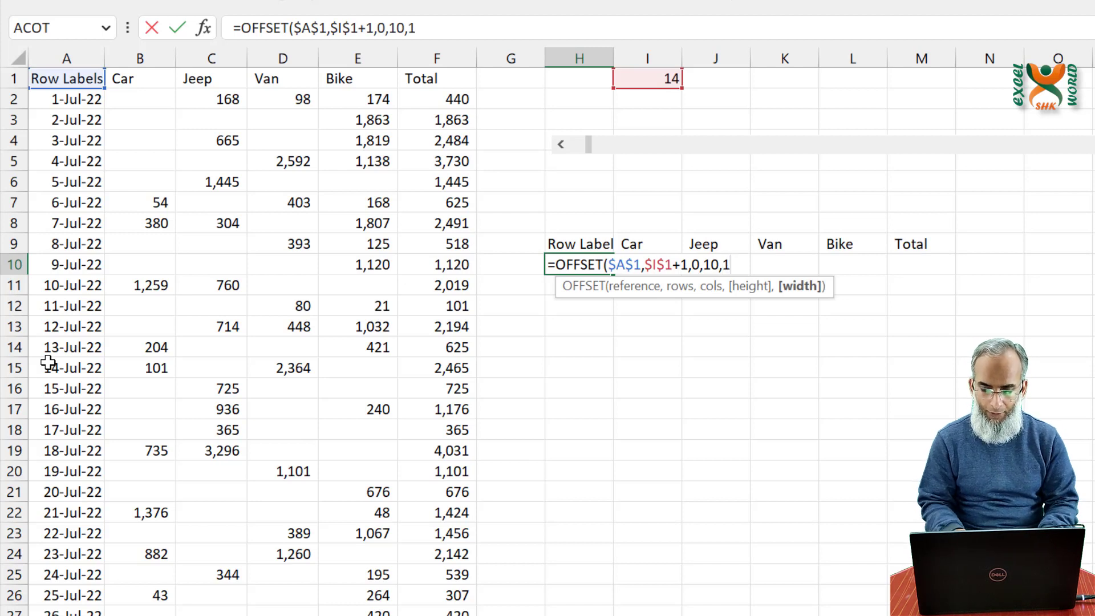
{"action": "type", "text": ")"}
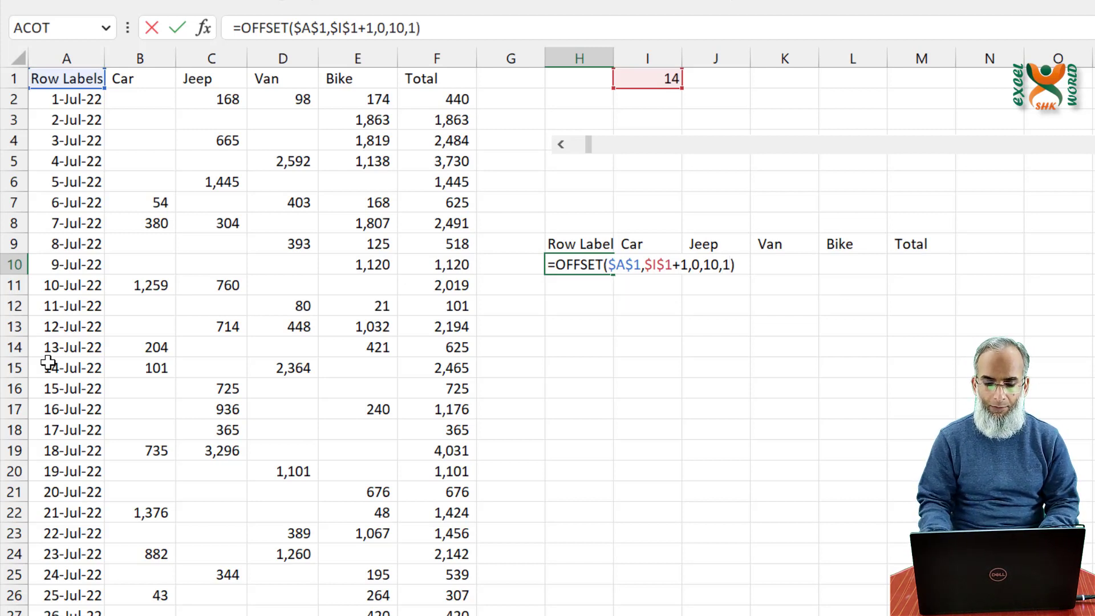
{"action": "key", "text": "Return"}
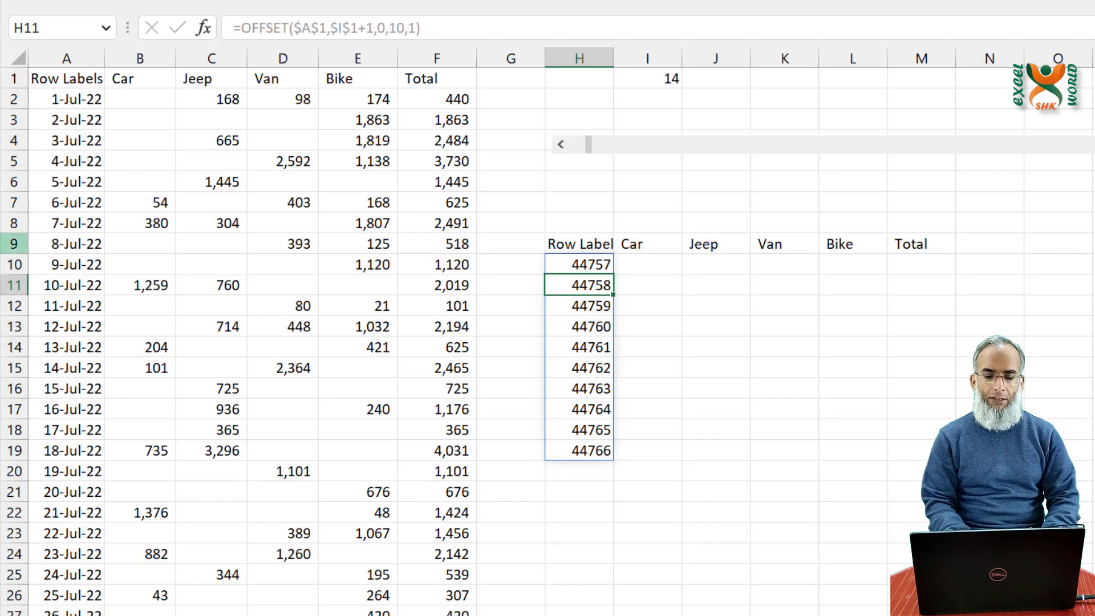
- Format cells H7 to H24 as dates using the 14-Mar-12 type
{"action": "left_click", "coordinate": [585, 205]}
{"action": "left_click_drag", "start_coordinate": [590, 318], "coordinate": [599, 559]}
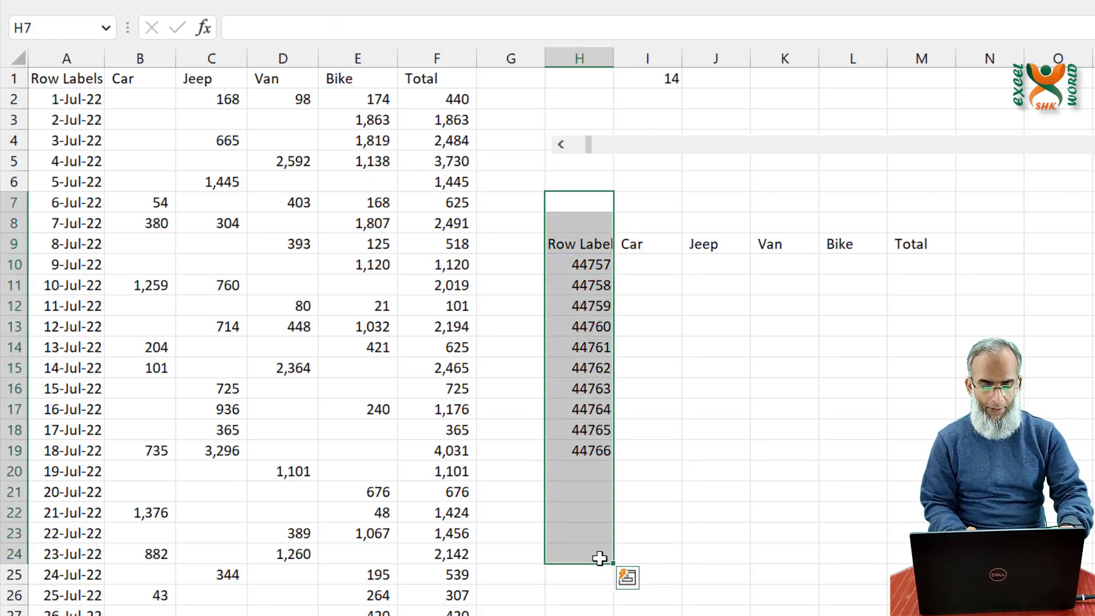
{"action": "key", "text": "ctrl+1"}
{"action": "left_click", "coordinate": [499, 283]}
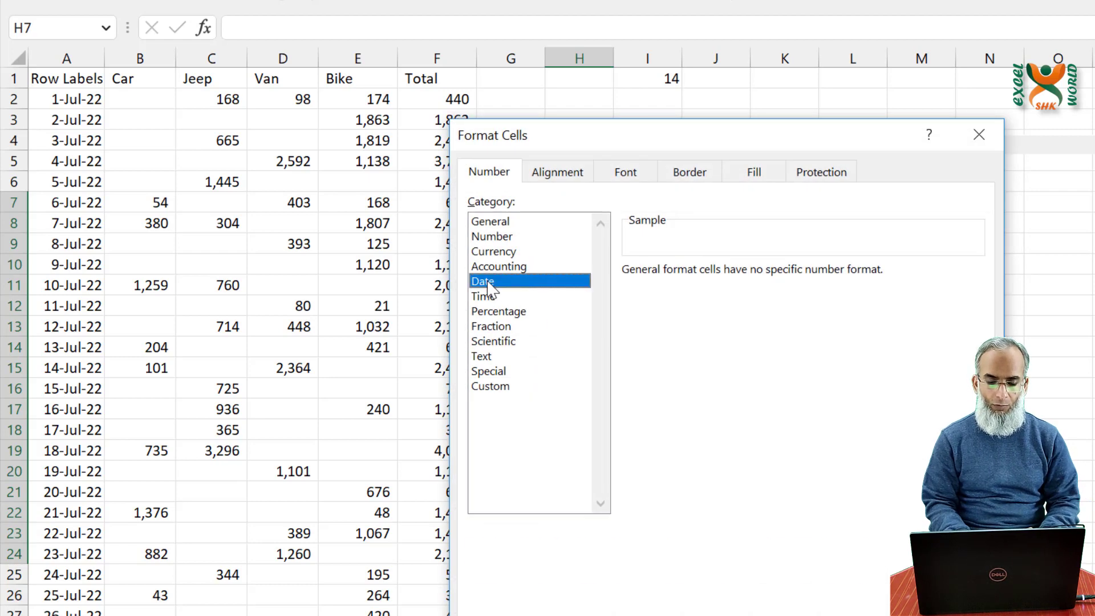
{"action": "left_click", "coordinate": [664, 379]}
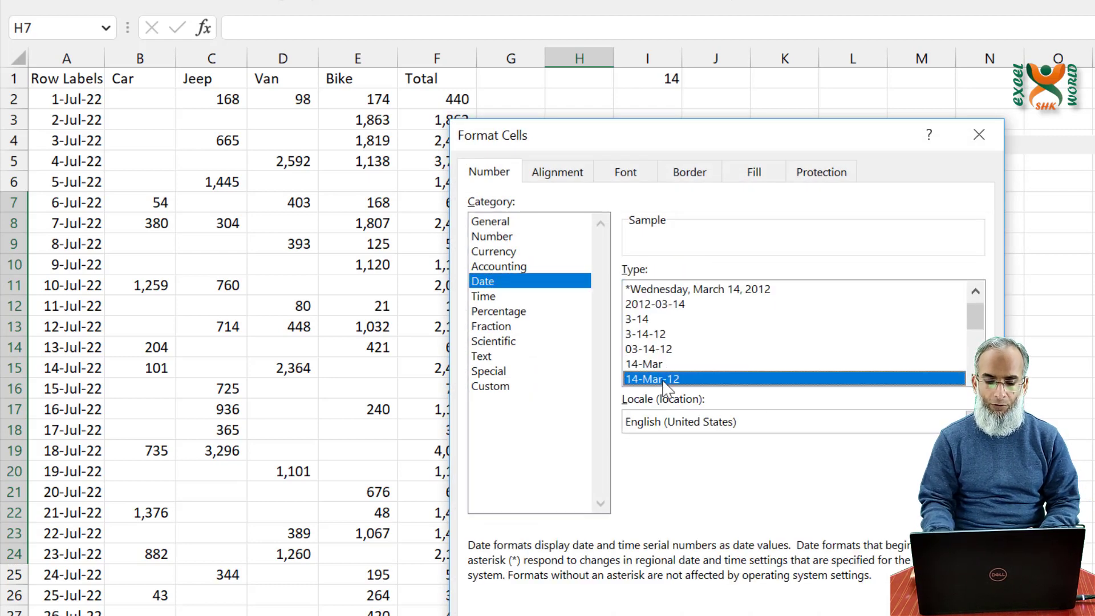
{"action": "double_click", "coordinate": [663, 381]}
{"action": "left_click_drag", "start_coordinate": [592, 326], "coordinate": [593, 307]}
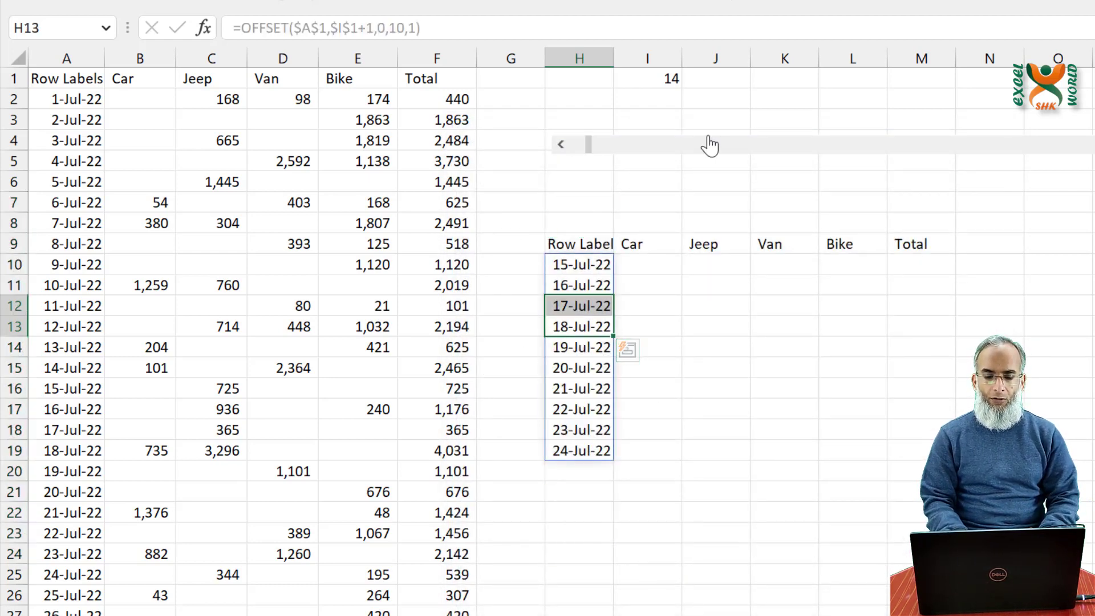
- Replace the height argument 10 in H10's OFFSET formula with the absolute reference $J$1
{"action": "left_click", "coordinate": [586, 268]}
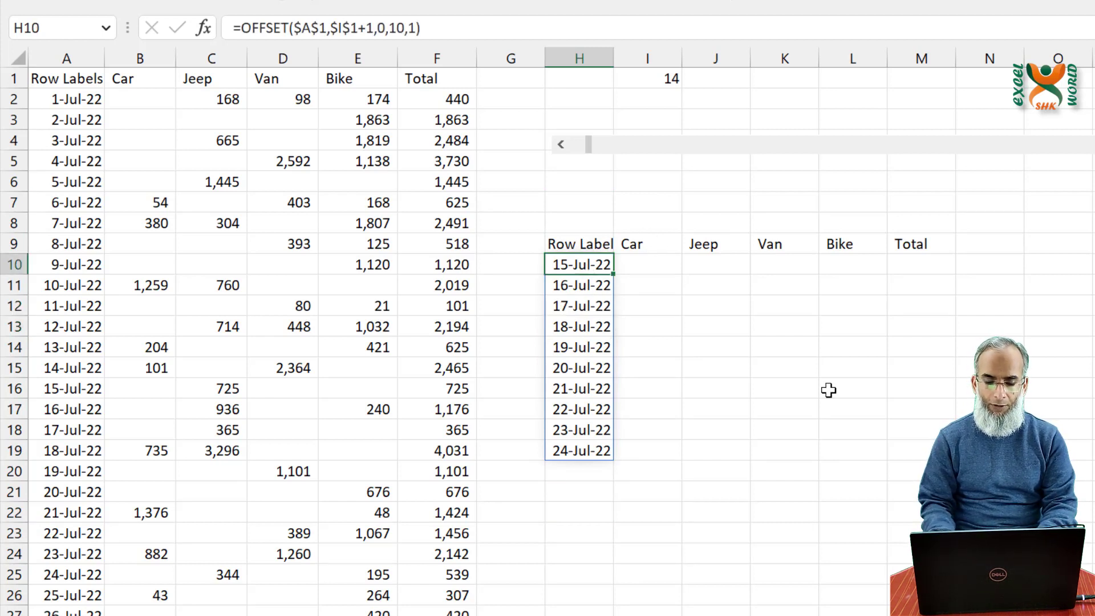
{"action": "key", "text": "Down"}
{"action": "key", "text": "Down"}
{"action": "key", "text": "Up"}
{"action": "key", "text": "Up"}
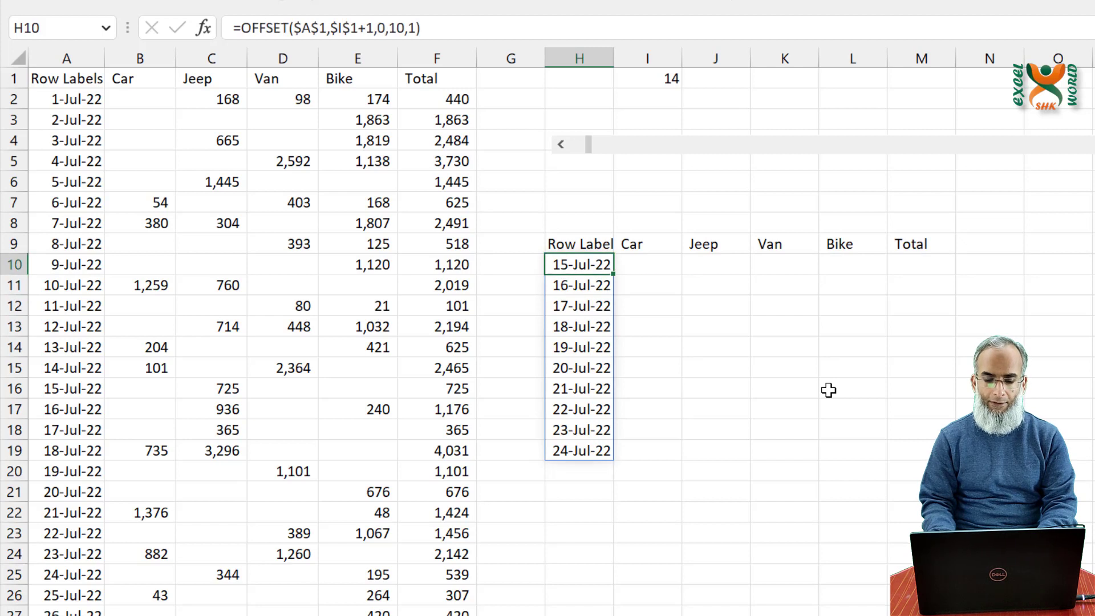
{"action": "key", "text": "F2"}
{"action": "key", "text": "Left"}
{"action": "key", "text": "Left"}
{"action": "key", "text": "Left"}
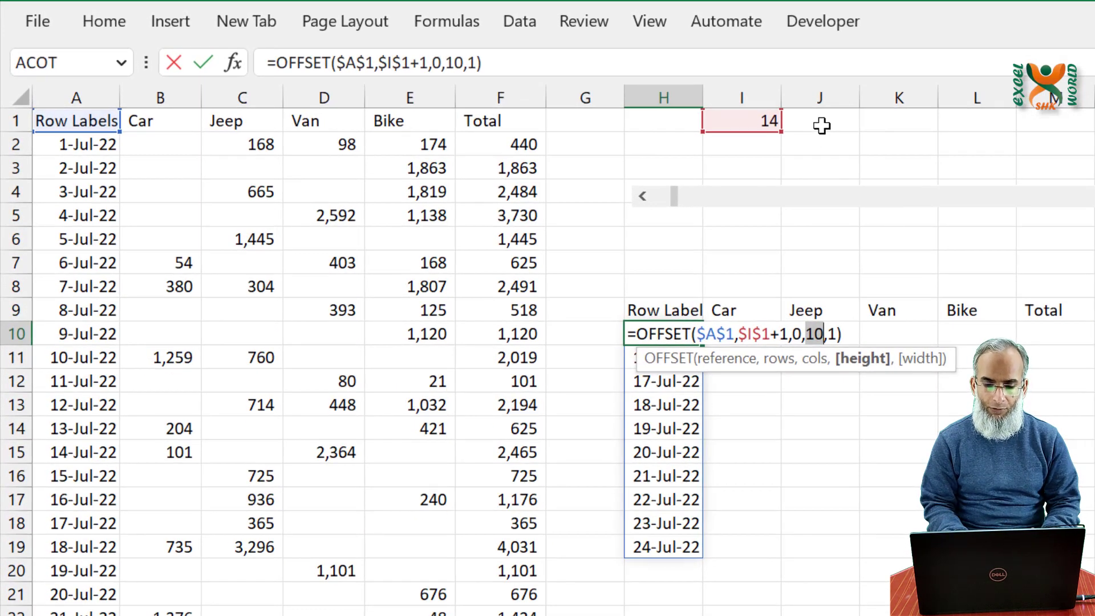
{"action": "left_click", "coordinate": [821, 126]}
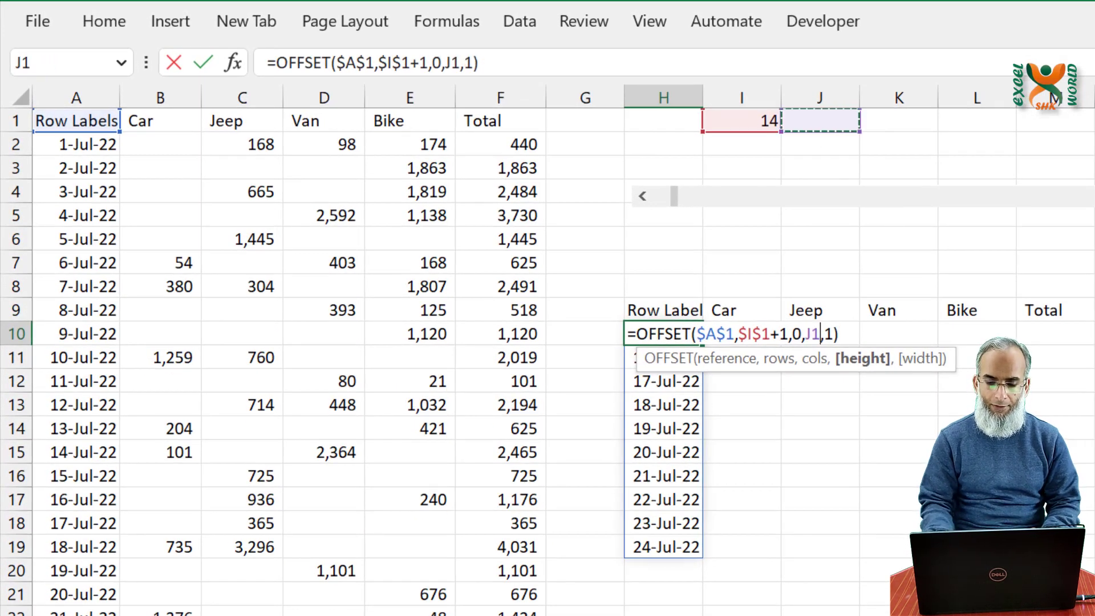
{"action": "key", "text": "F4"}
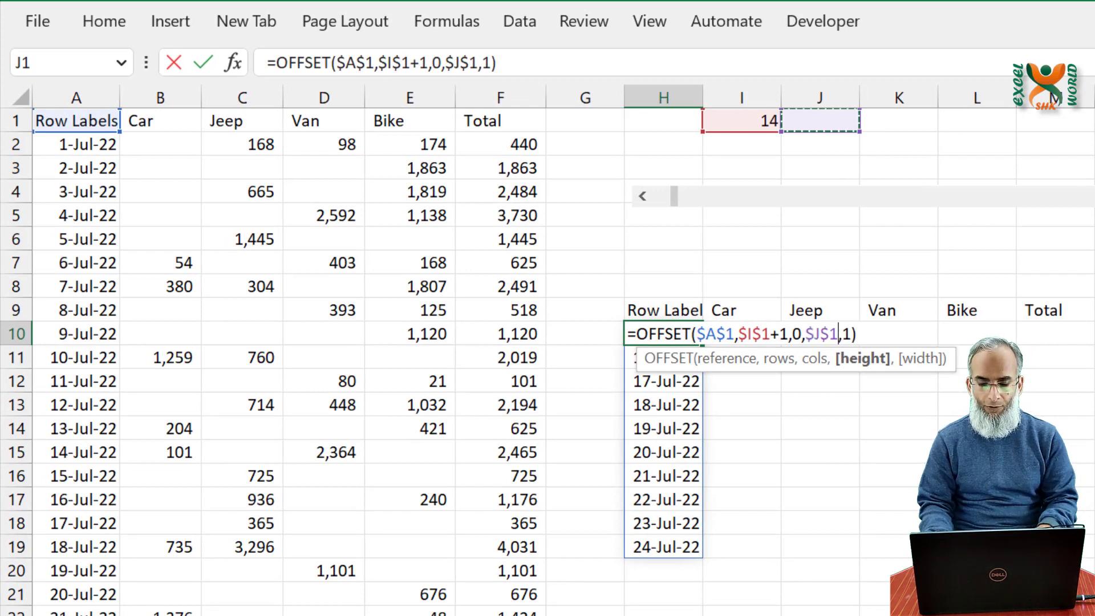
{"action": "key", "text": "Return"}
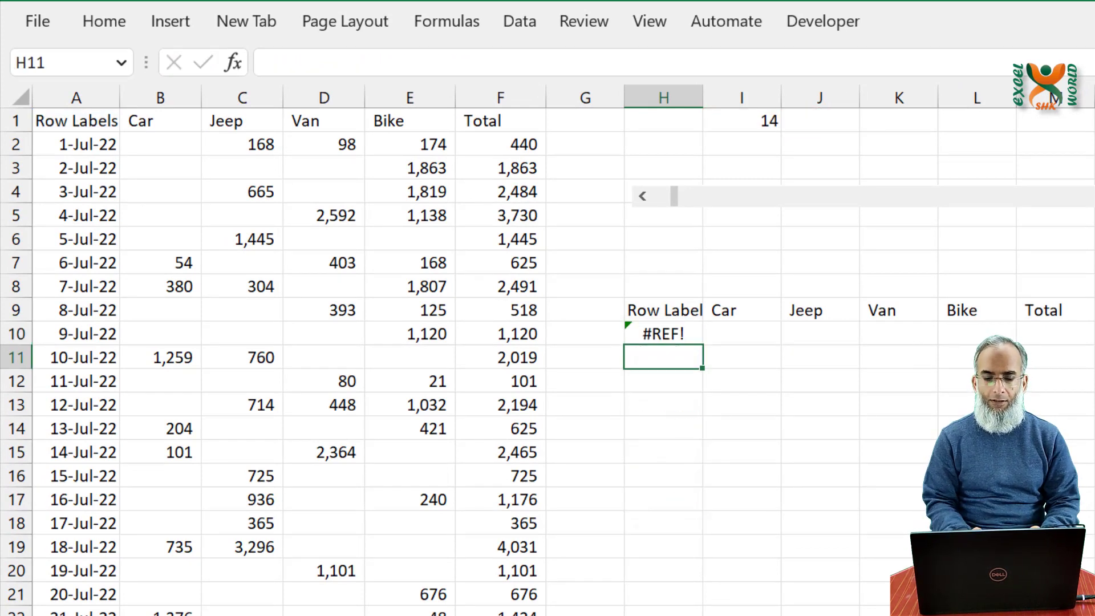
- Insert a spin button form control in column K, spanning about rows 1 and 2
{"action": "left_click", "coordinate": [824, 125]}
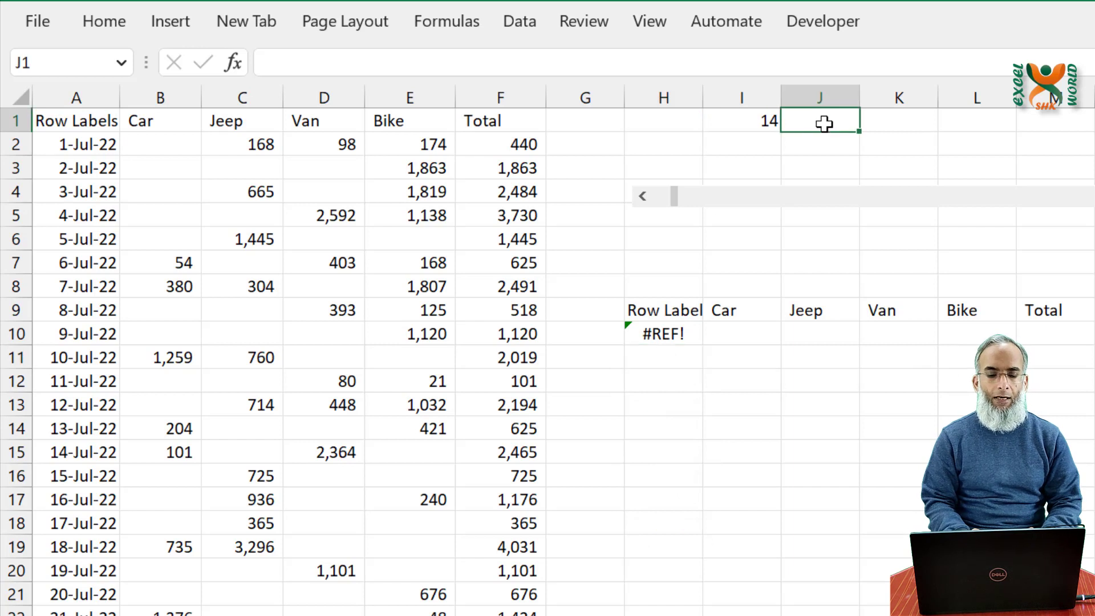
{"action": "left_click", "coordinate": [830, 23]}
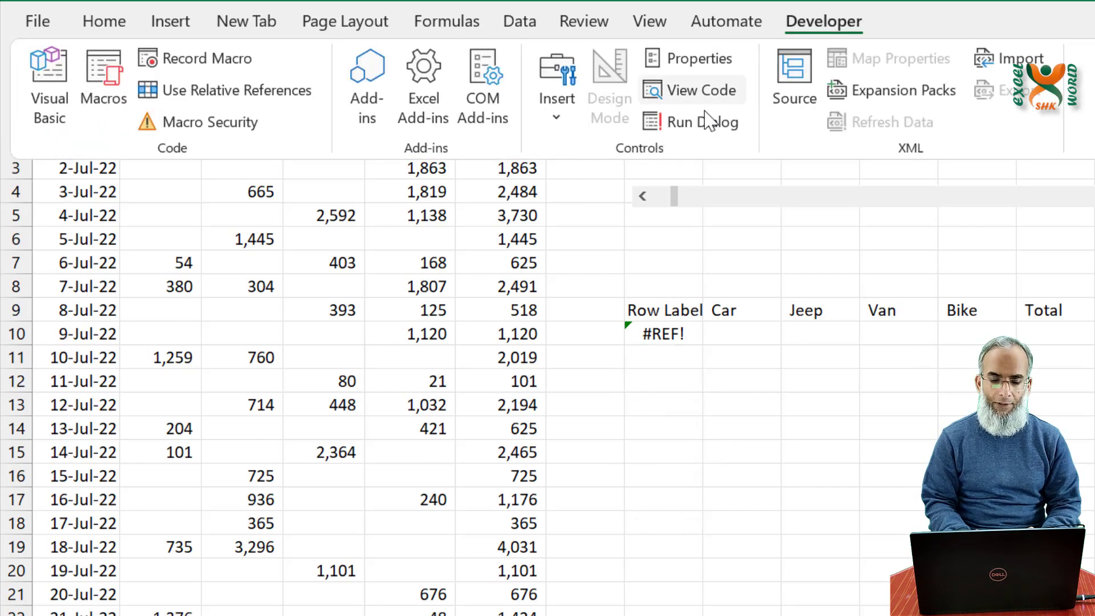
{"action": "left_click", "coordinate": [557, 114]}
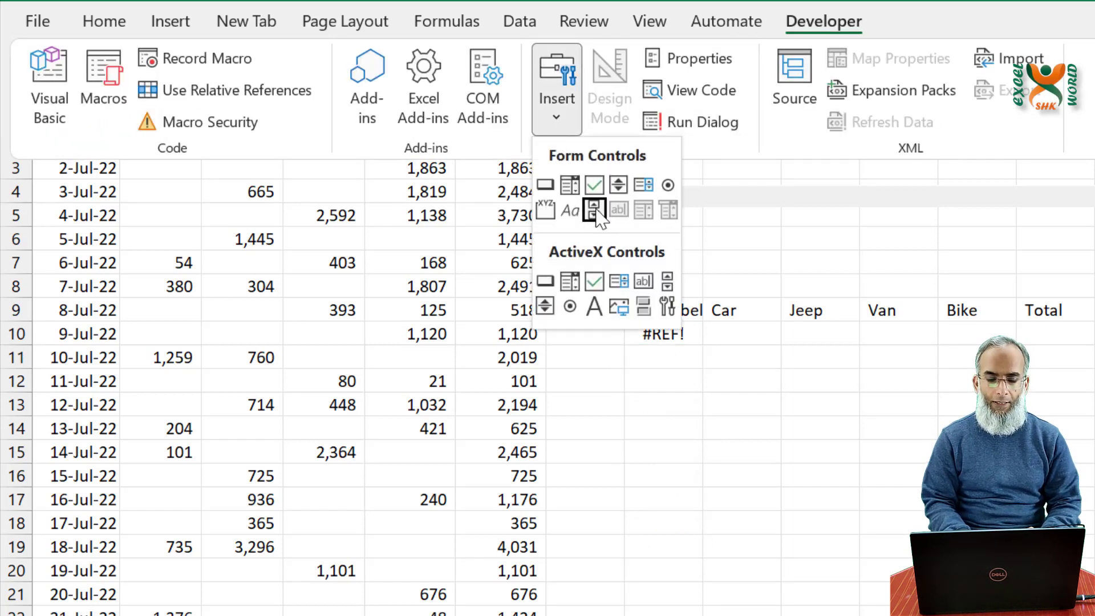
{"action": "left_click", "coordinate": [617, 184]}
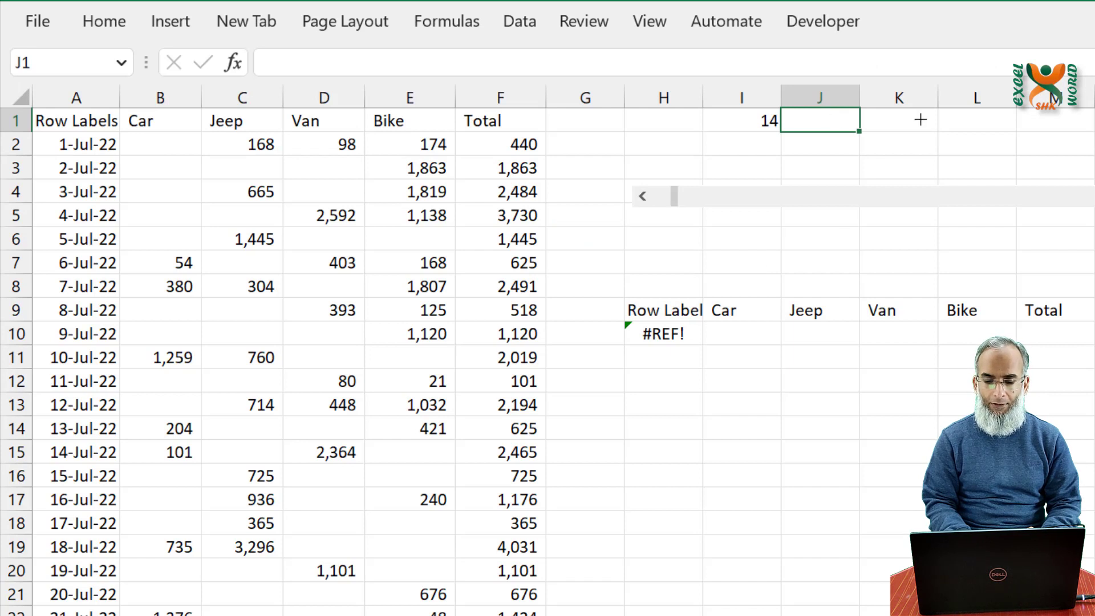
{"action": "left_click_drag", "start_coordinate": [911, 119], "coordinate": [933, 162]}
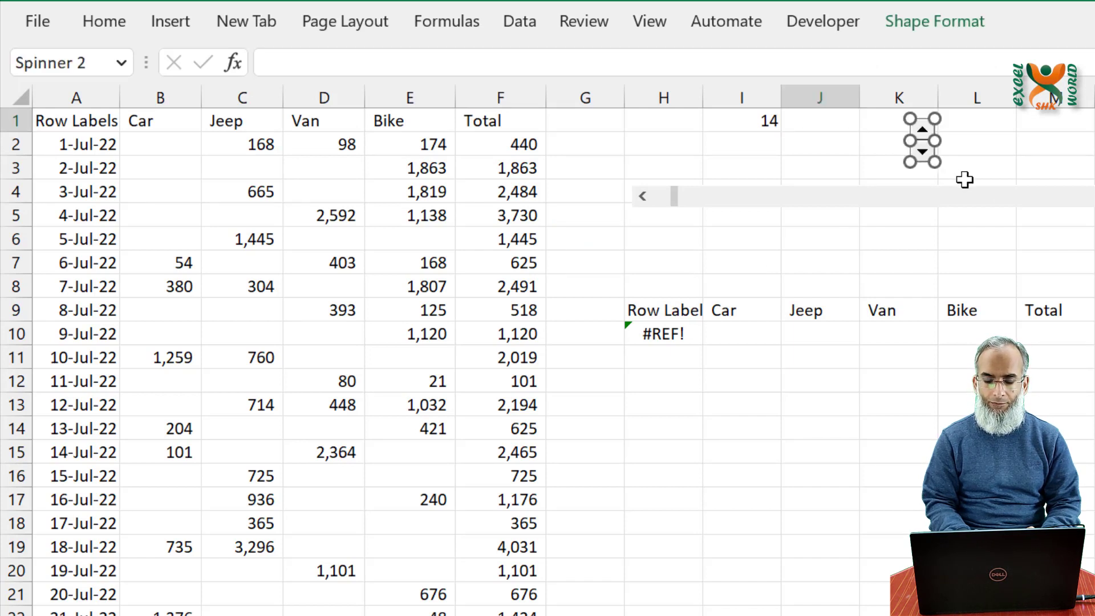
- Set the spin button control's minimum value to 1 and its maximum value to 20
{"action": "right_click", "coordinate": [924, 143]}
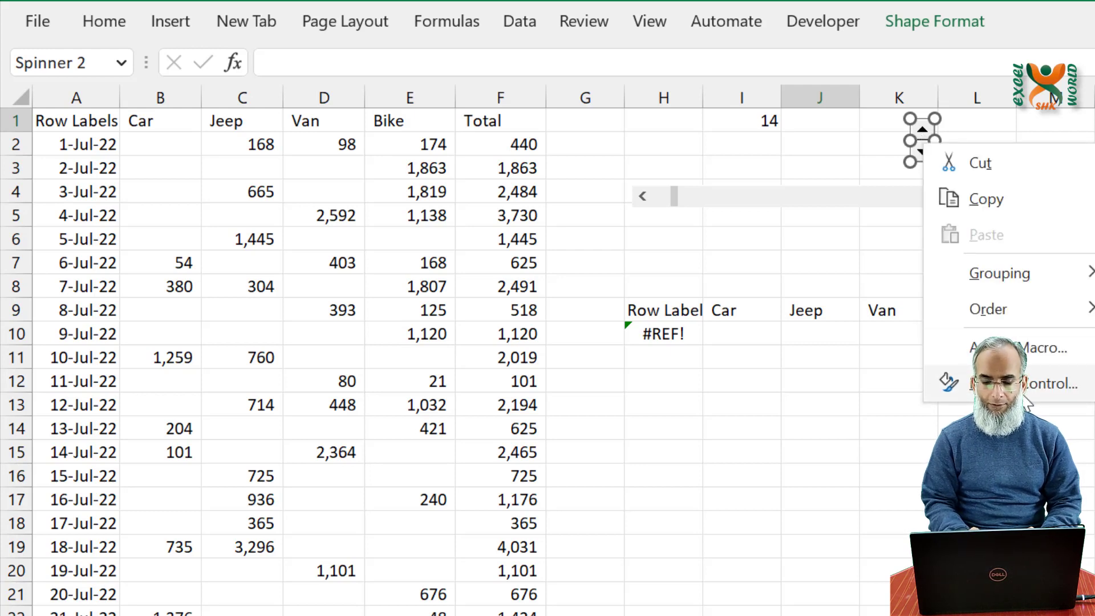
{"action": "left_click", "coordinate": [1004, 384]}
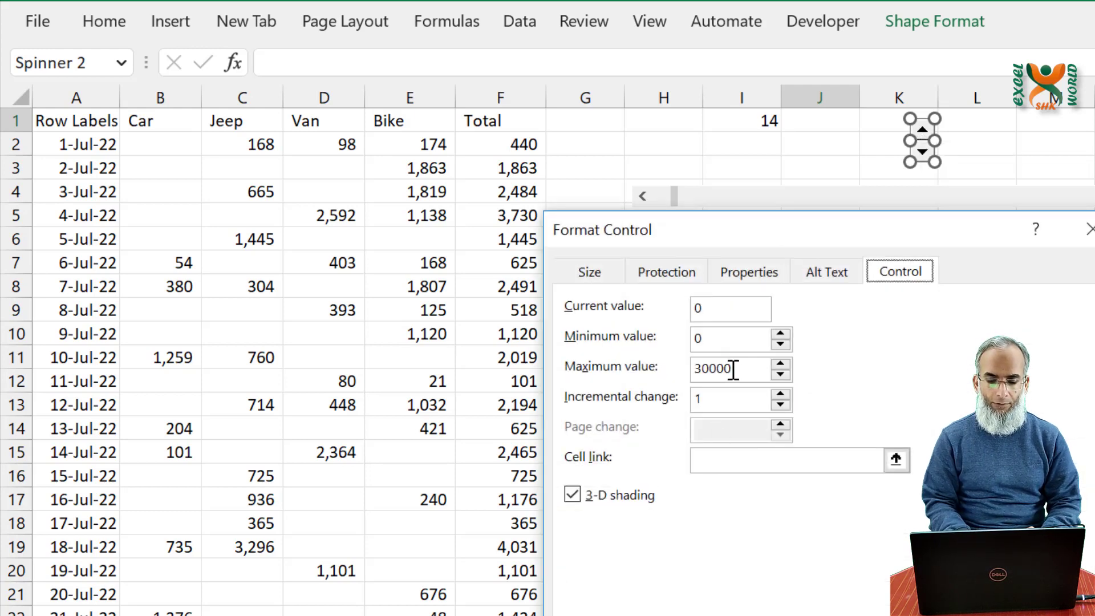
{"action": "double_click", "coordinate": [706, 342]}
{"action": "type", "text": "1"}
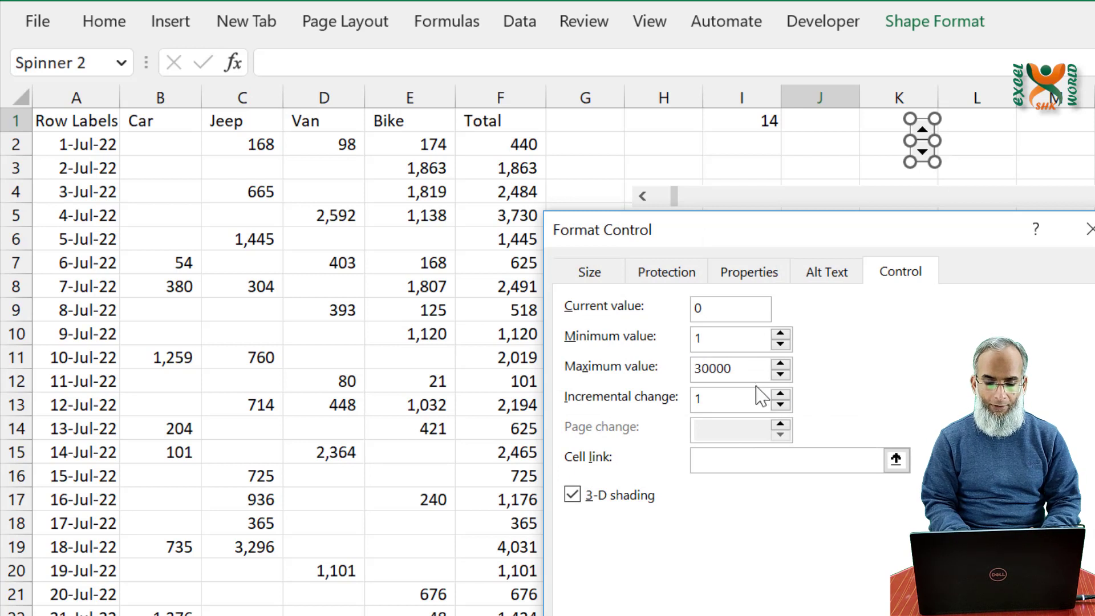
{"action": "left_click_drag", "start_coordinate": [736, 369], "coordinate": [671, 368]}
{"action": "type", "text": "20"}
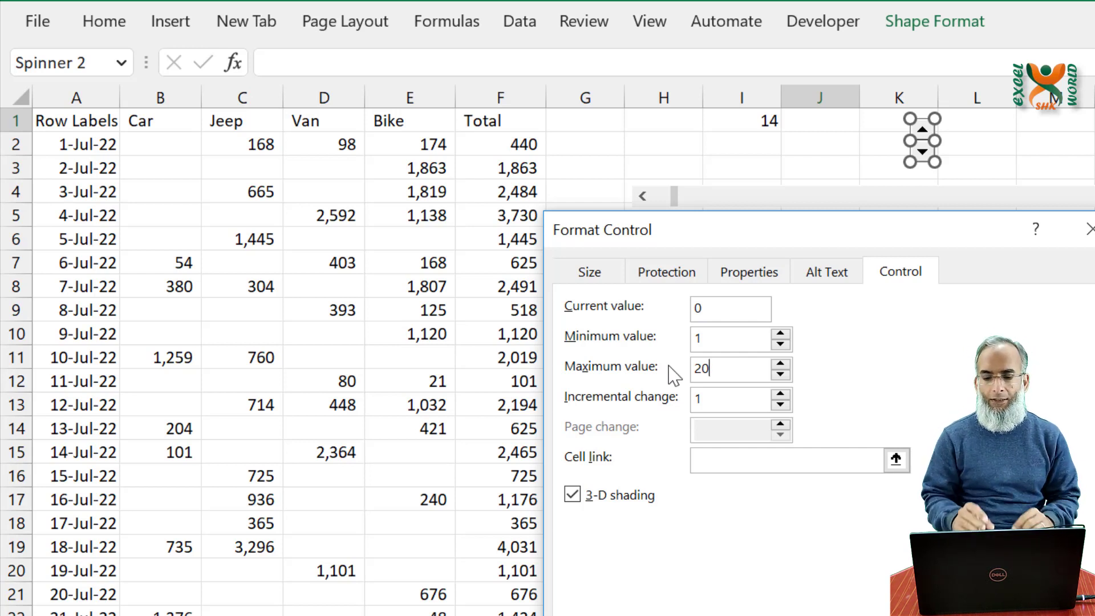
- Link the spin button control to cell $J$1 and apply its control settings
{"action": "left_click", "coordinate": [716, 460]}
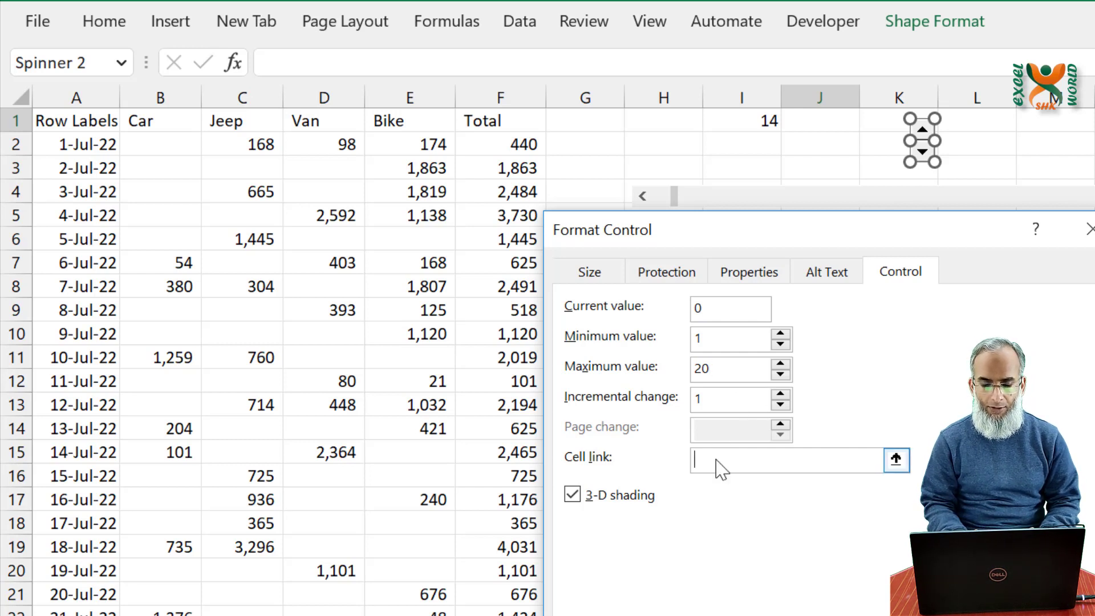
{"action": "left_click", "coordinate": [836, 121]}
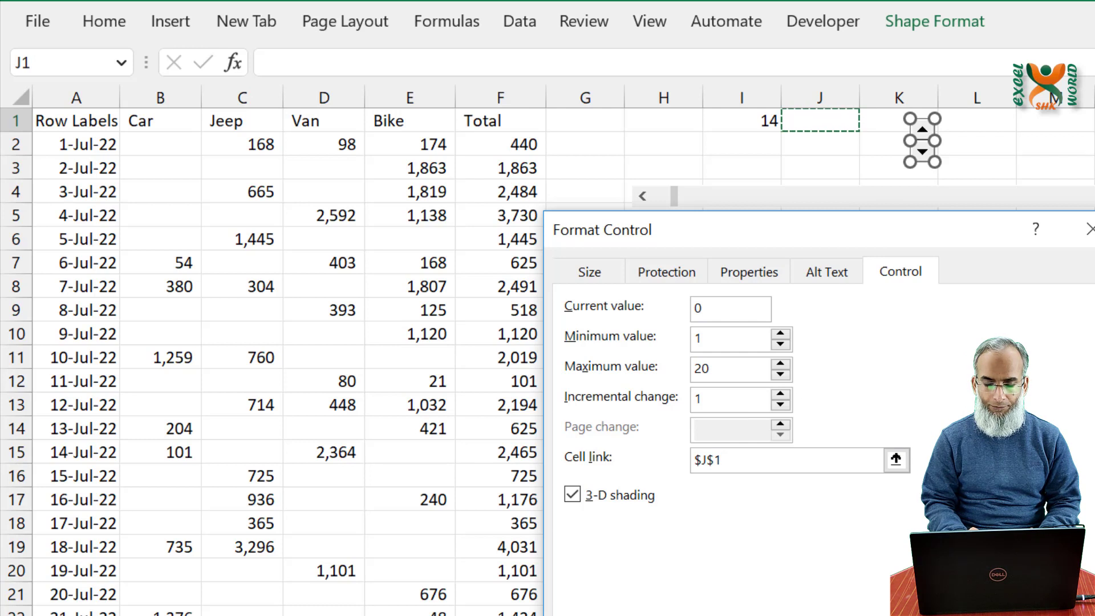
{"action": "key", "text": "Return"}
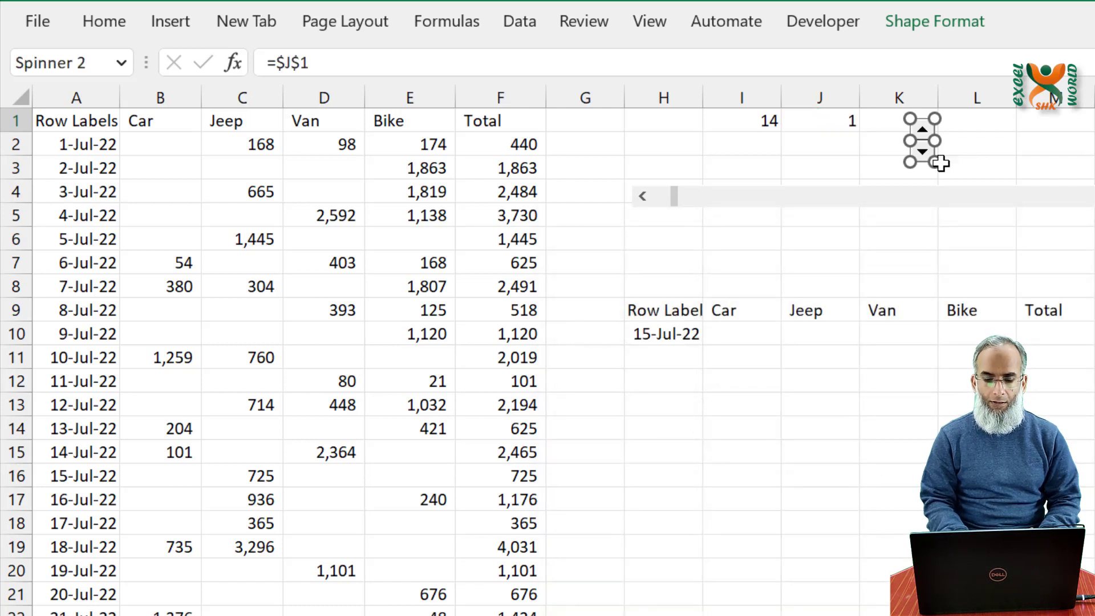
- Review H10's OFFSET formula and raise the number of days in J1 to 8 using the spin button
{"action": "left_click", "coordinate": [670, 337]}
{"action": "key", "text": "F2"}
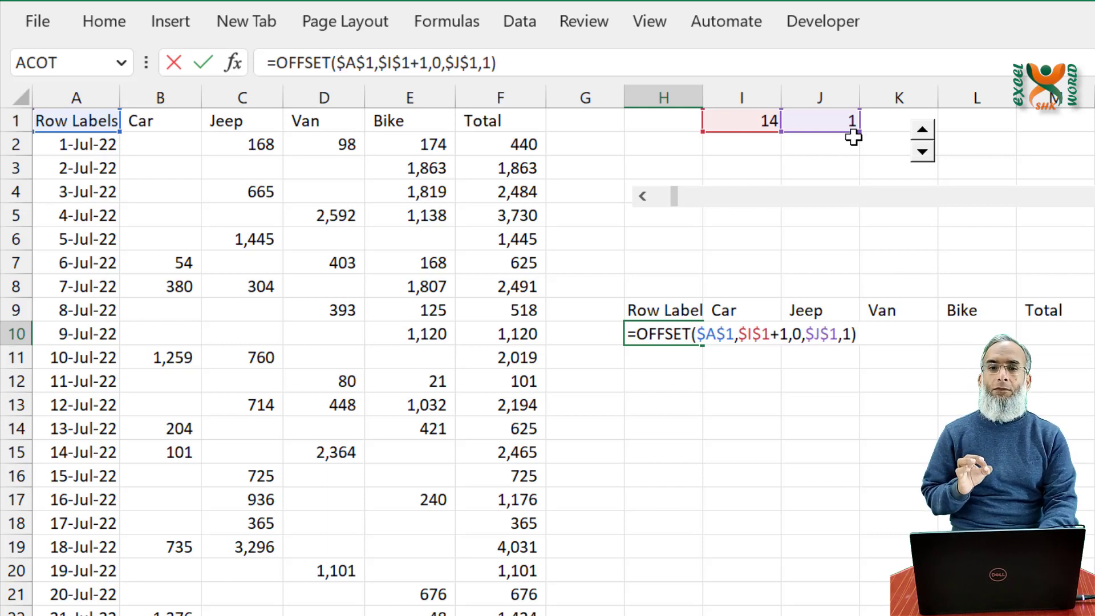
{"action": "key", "text": "ctrl+Return"}
{"action": "left_click", "coordinate": [922, 131]}
{"action": "left_click", "coordinate": [922, 131]}
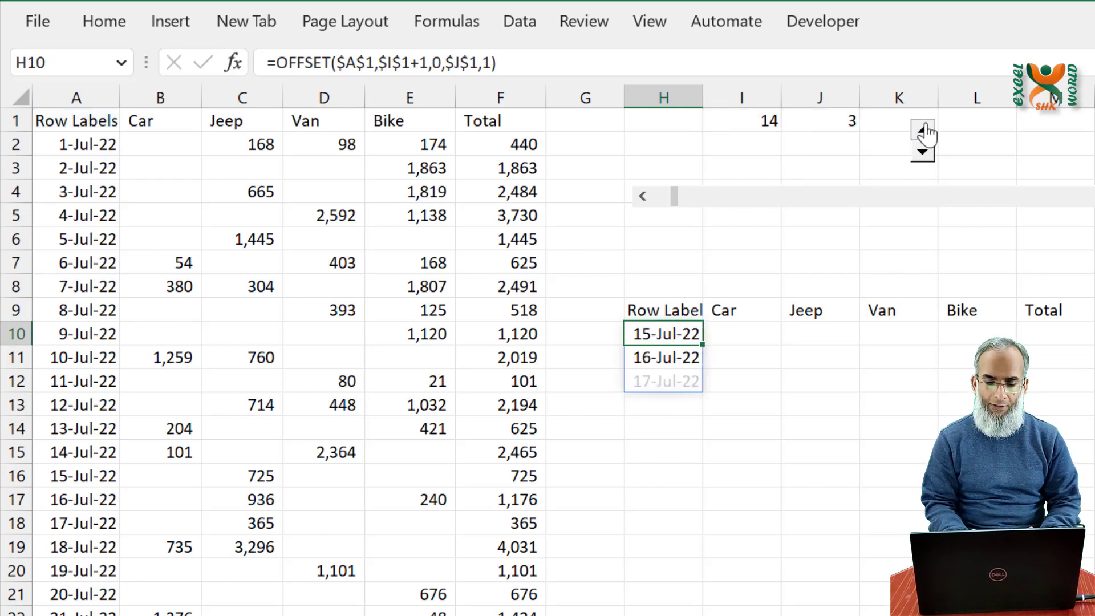
{"action": "left_click", "coordinate": [922, 130]}
{"action": "left_click", "coordinate": [922, 130]}
{"action": "left_click", "coordinate": [922, 131]}
{"action": "left_click", "coordinate": [922, 131]}
{"action": "left_click", "coordinate": [922, 131]}
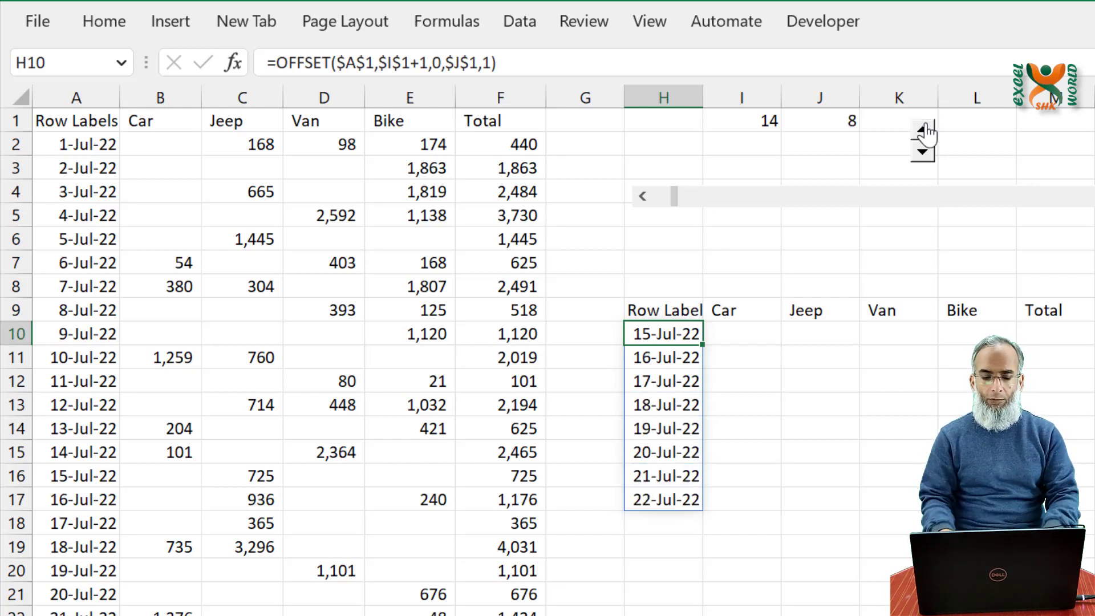
- Copy the OFFSET formula text from H10 into cell I10 under the Car heading
{"action": "key", "text": "F2"}
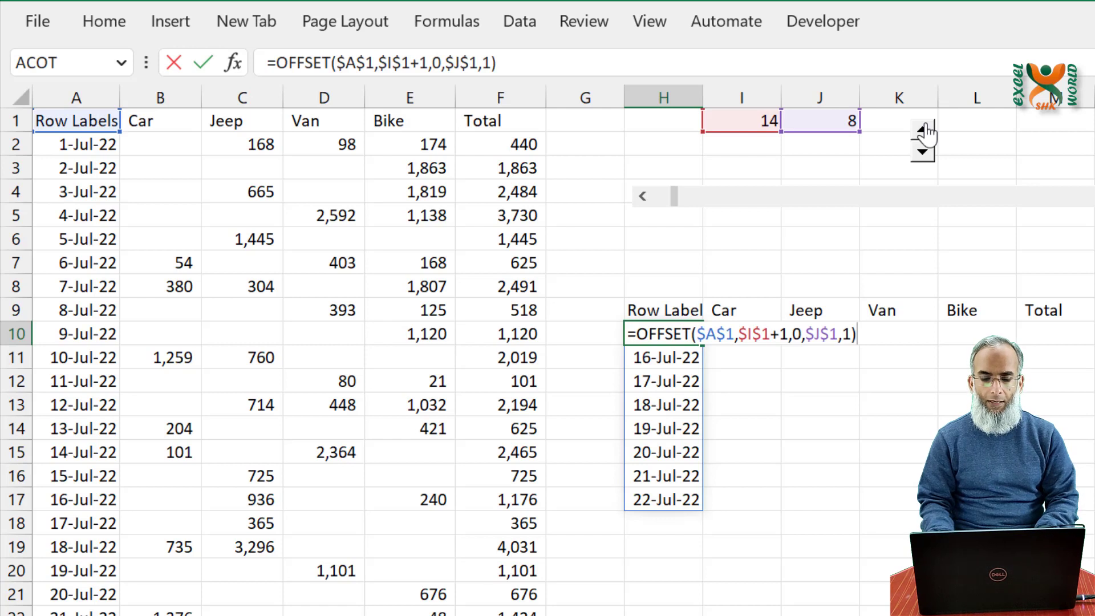
{"action": "key", "text": "shift+Home"}
{"action": "key", "text": "ctrl+c"}
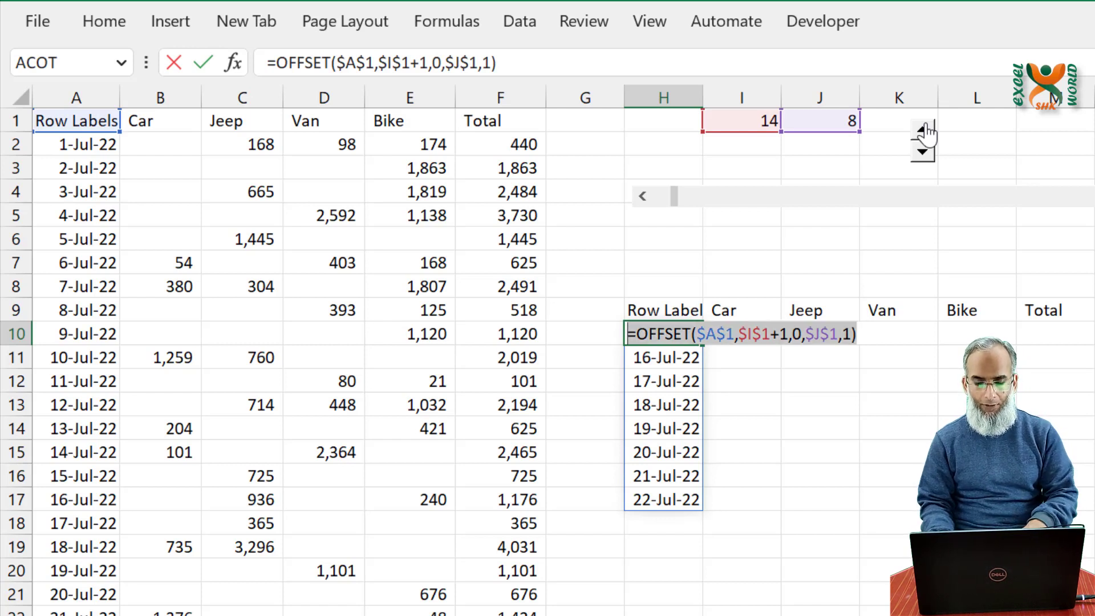
{"action": "key", "text": "Return"}
{"action": "key", "text": "Up"}
{"action": "key", "text": "Right"}
{"action": "key", "text": "F2"}
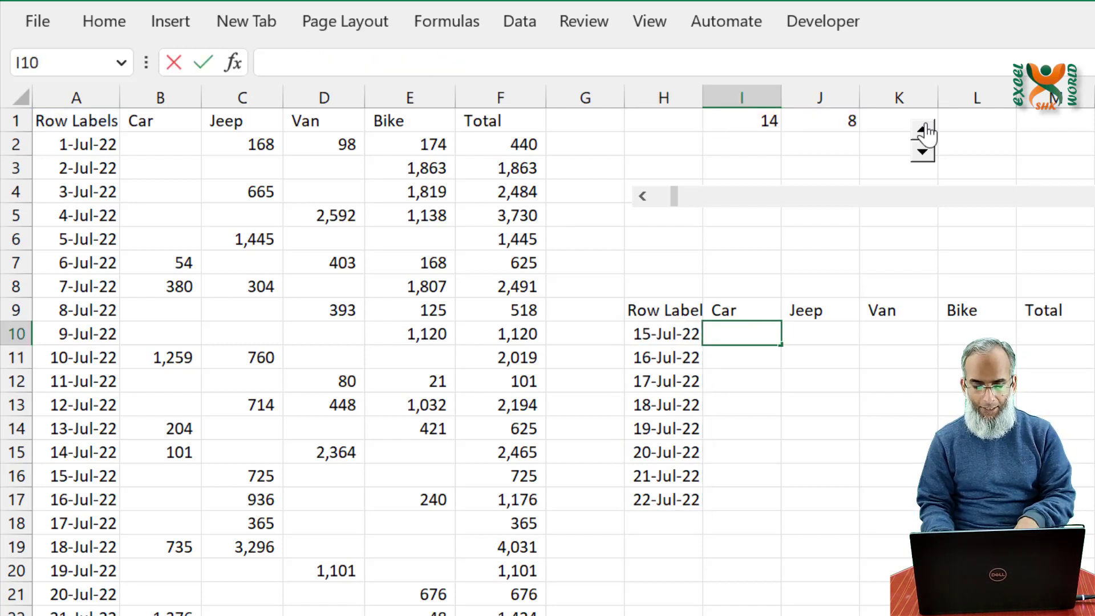
{"action": "key", "text": "ctrl+v"}
- Change the reference argument of I10's OFFSET formula to $B$1 and enter the formula
{"action": "key", "text": "Left"}
{"action": "key", "text": "Left"}
{"action": "key", "text": "Left"}
{"action": "key", "text": "Left"}
{"action": "key", "text": "Left"}
{"action": "key", "text": "Left"}
{"action": "key", "text": "Left"}
{"action": "key", "text": "Left"}
{"action": "key", "text": "Left"}
{"action": "key", "text": "Left"}
{"action": "key", "text": "Left"}
{"action": "key", "text": "Left"}
{"action": "key", "text": "Left"}
{"action": "key", "text": "Left"}
{"action": "key", "text": "Left"}
{"action": "key", "text": "Left"}
{"action": "key", "text": "Left"}
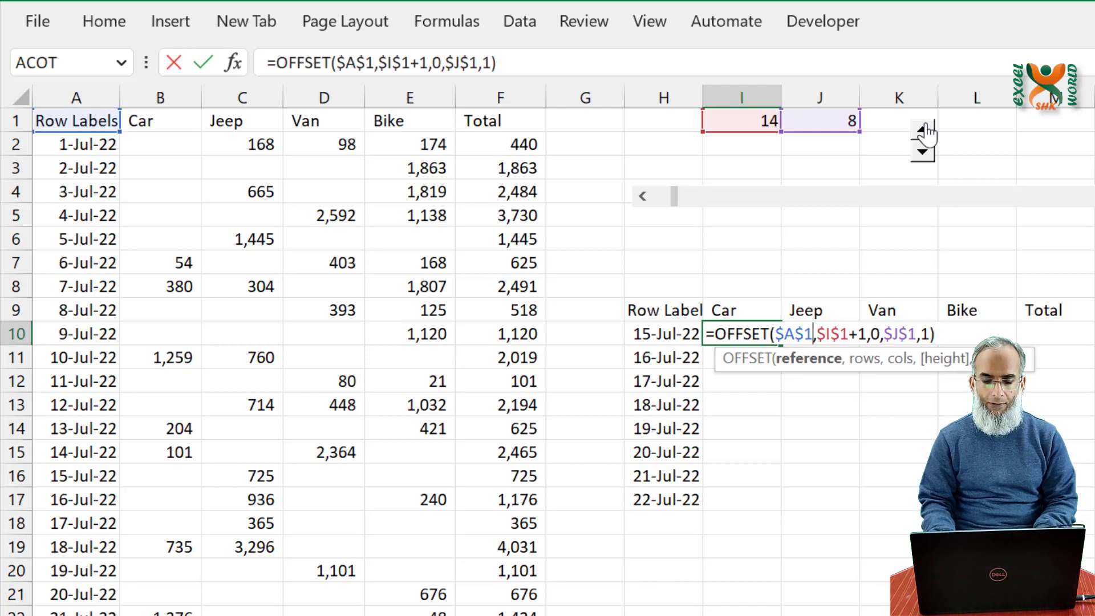
{"action": "key", "text": "shift+Left"}
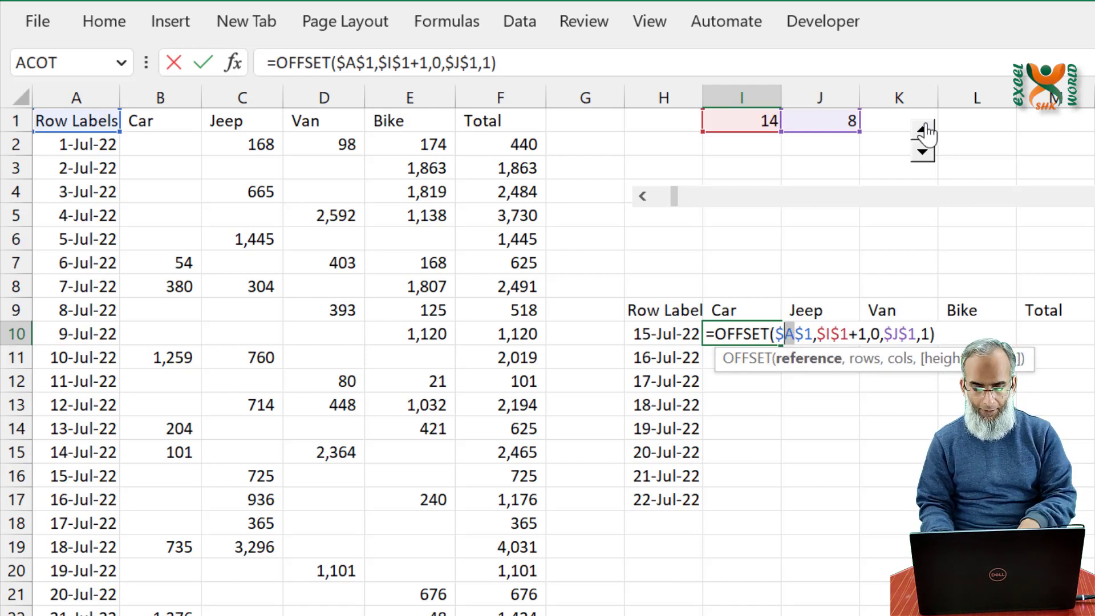
{"action": "type", "text": "B"}
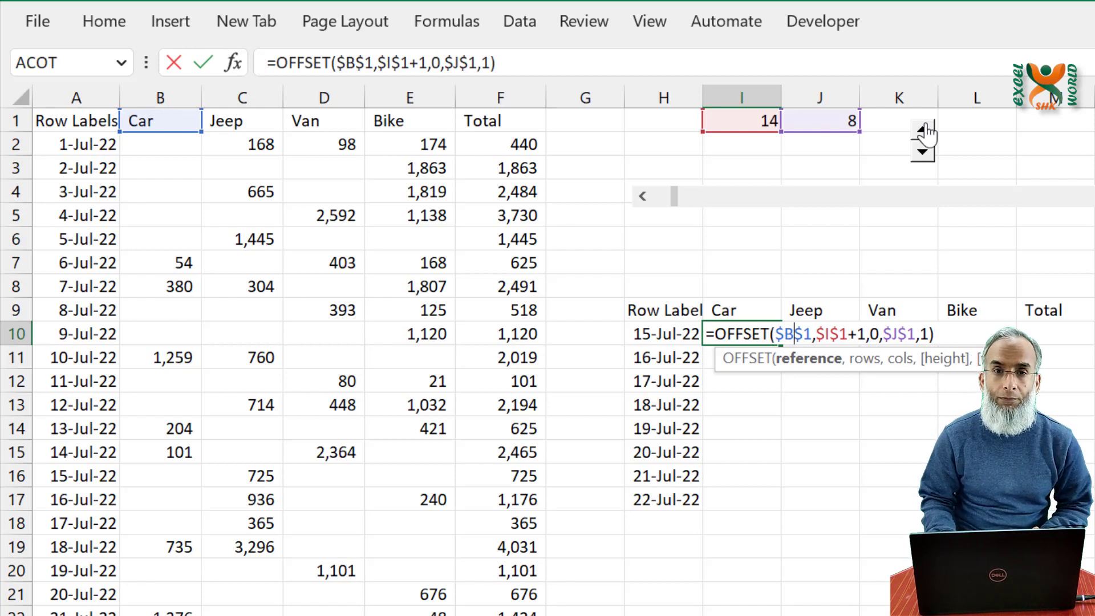
{"action": "key", "text": "Return"}
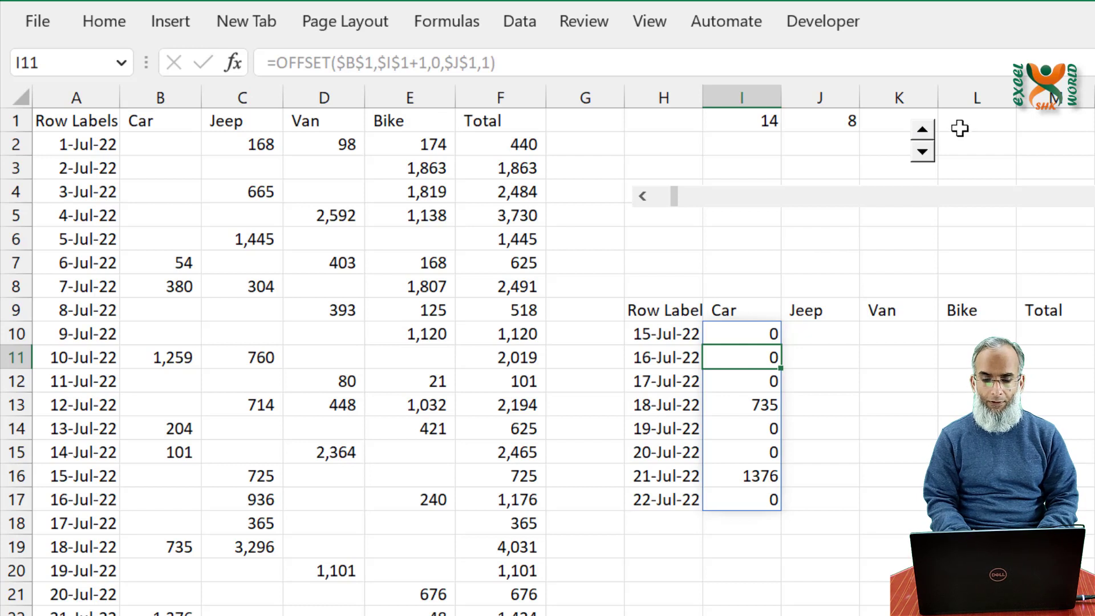
- Set the scroll bar's linked value back to 1 and compare the extracted Car values with the source data in column B
{"action": "left_click", "coordinate": [642, 199]}
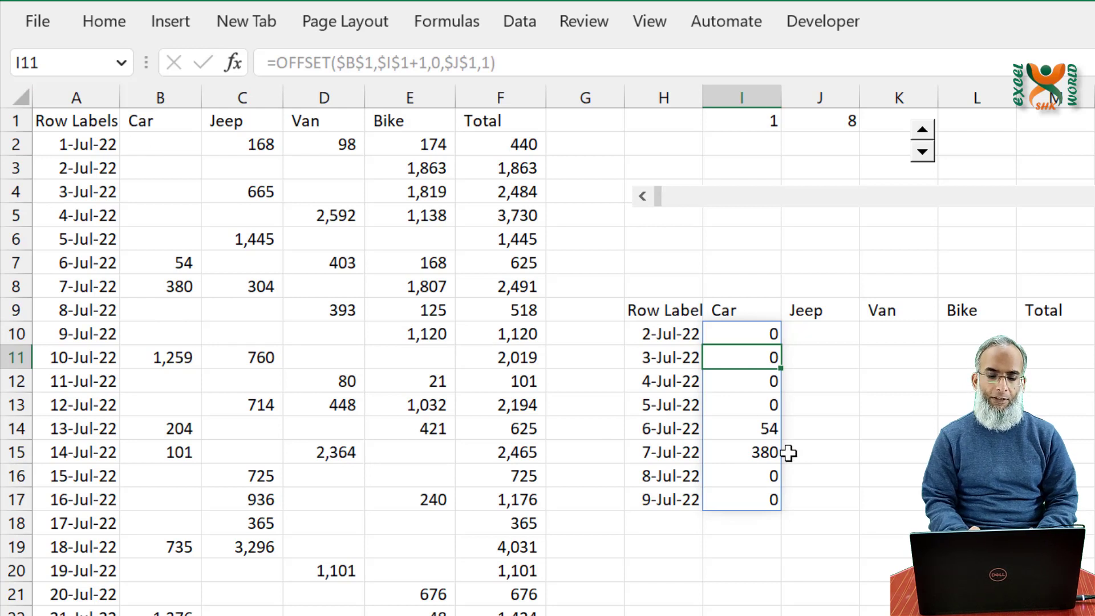
{"action": "left_click_drag", "start_coordinate": [152, 142], "coordinate": [169, 356]}
{"action": "left_click", "coordinate": [947, 382]}
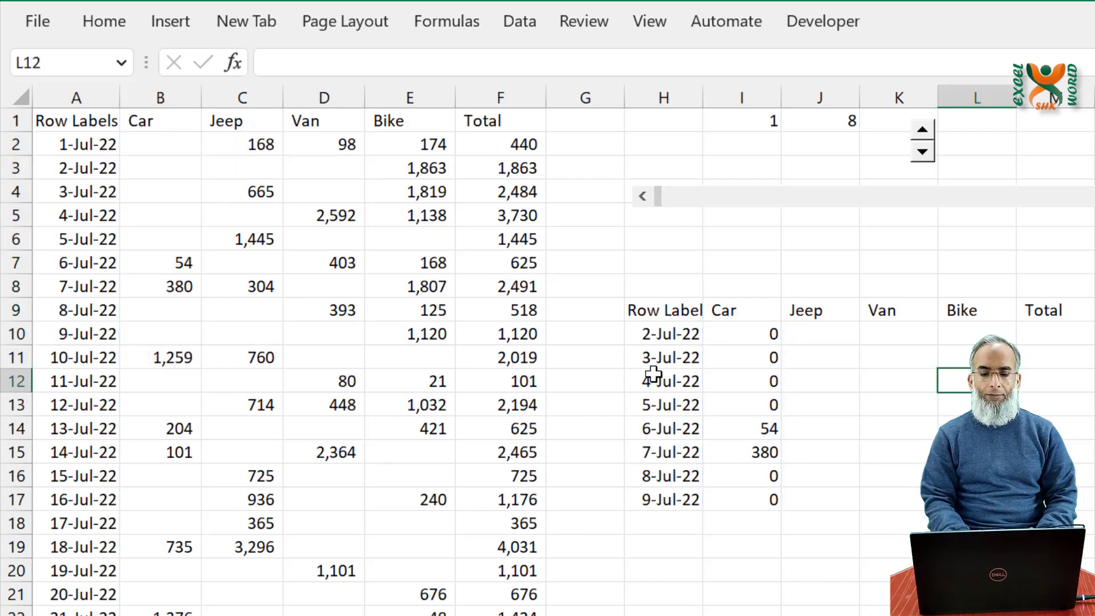
- Define a workbook-scoped name Dates that refers to H10's formula =OFFSET($A$1,$I$1+1,0,$J$1,1)
{"action": "left_click", "coordinate": [658, 337]}
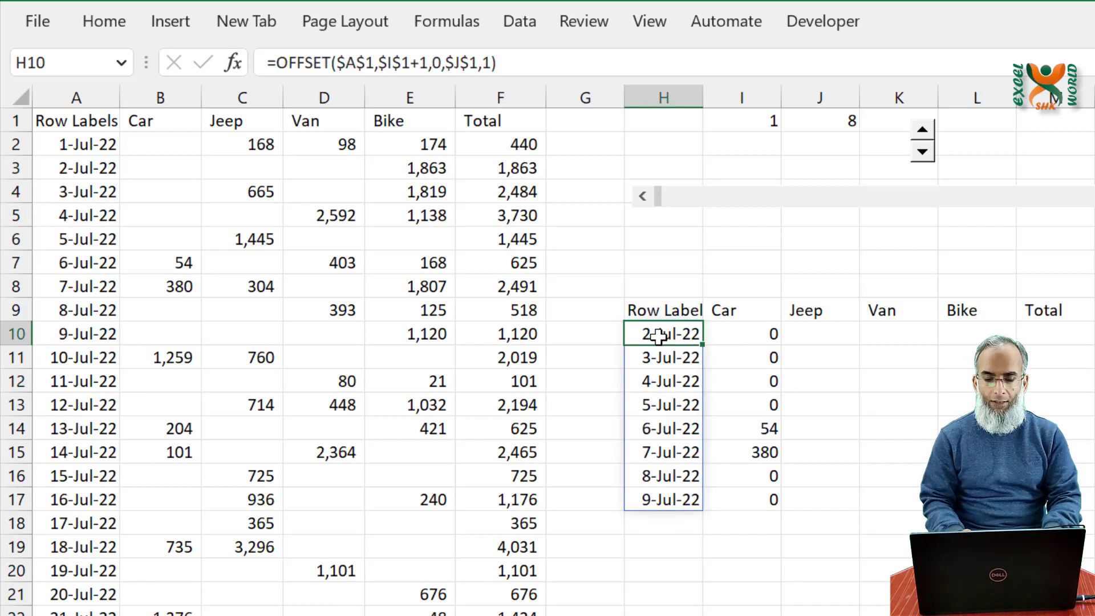
{"action": "key", "text": "F2"}
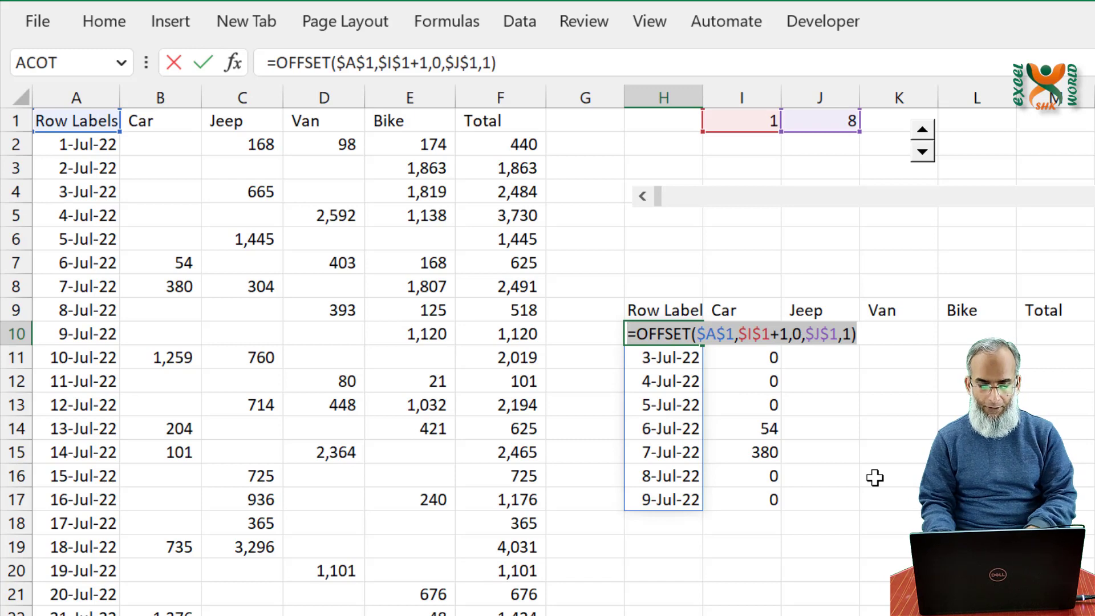
{"action": "key", "text": "Escape"}
{"action": "left_click", "coordinate": [459, 24]}
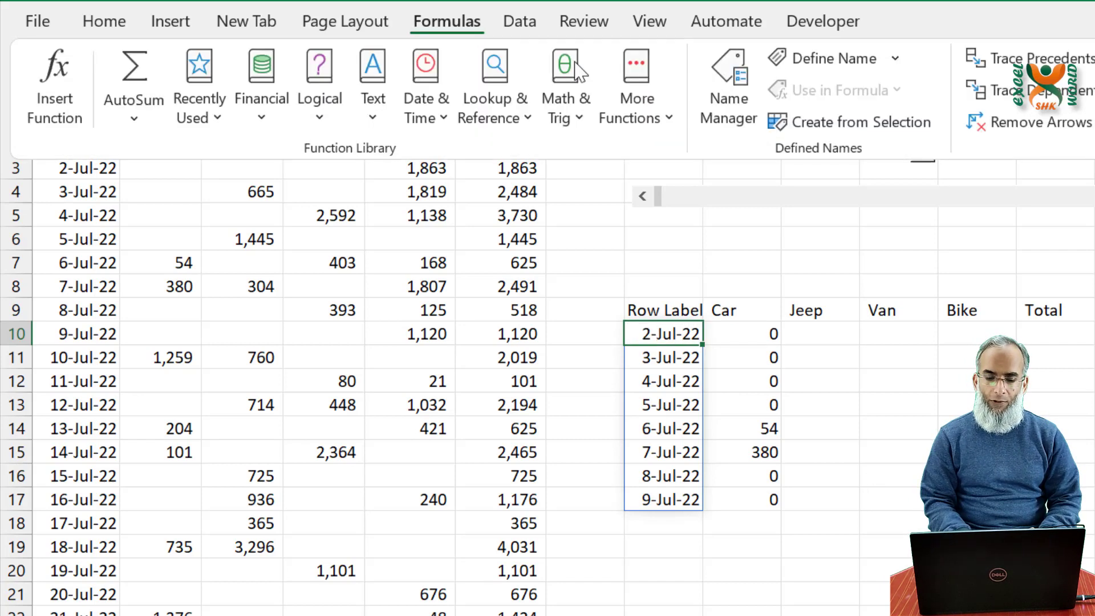
{"action": "left_click", "coordinate": [730, 108]}
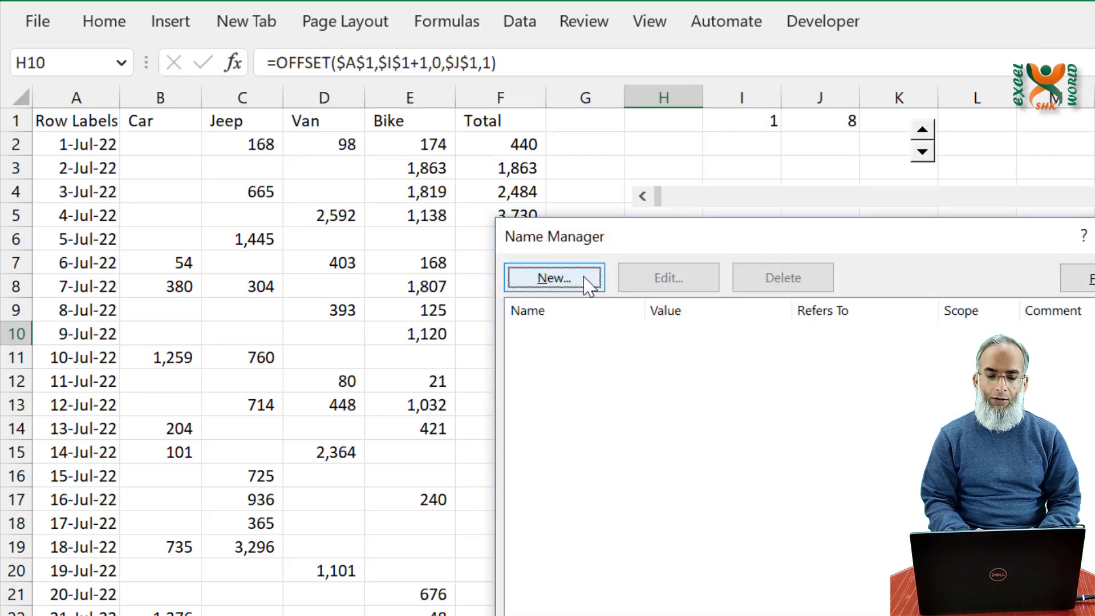
{"action": "left_click", "coordinate": [587, 285]}
{"action": "left_click_drag", "start_coordinate": [799, 354], "coordinate": [679, 221]}
{"action": "type", "text": "Dates"}
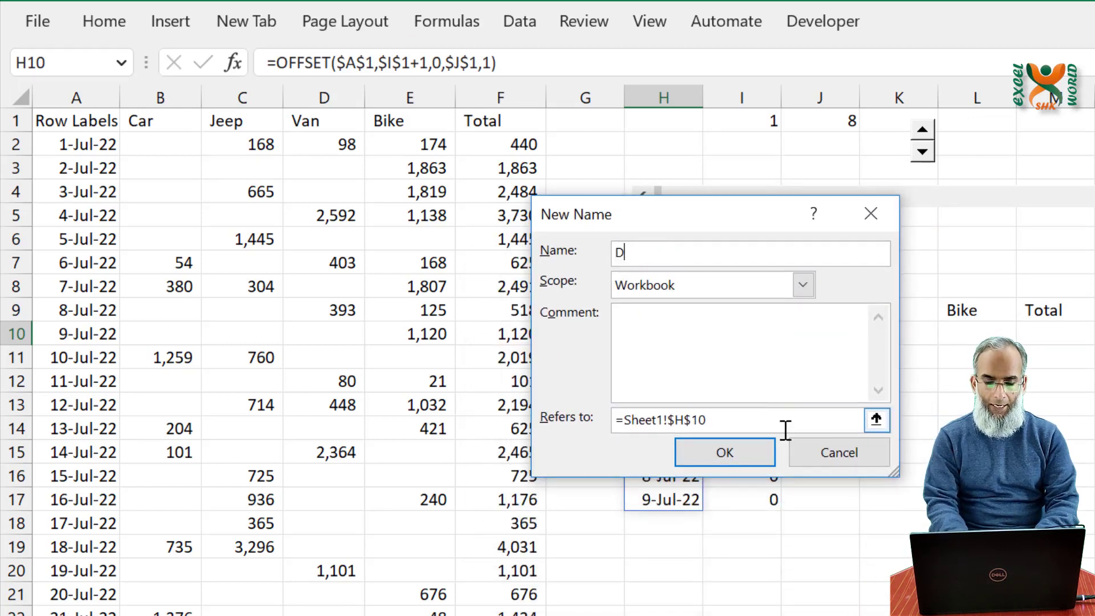
{"action": "left_click", "coordinate": [745, 428]}
{"action": "type", "text": "=OFFSET($A$1,$I$1+1,0,$J$1,1)"}
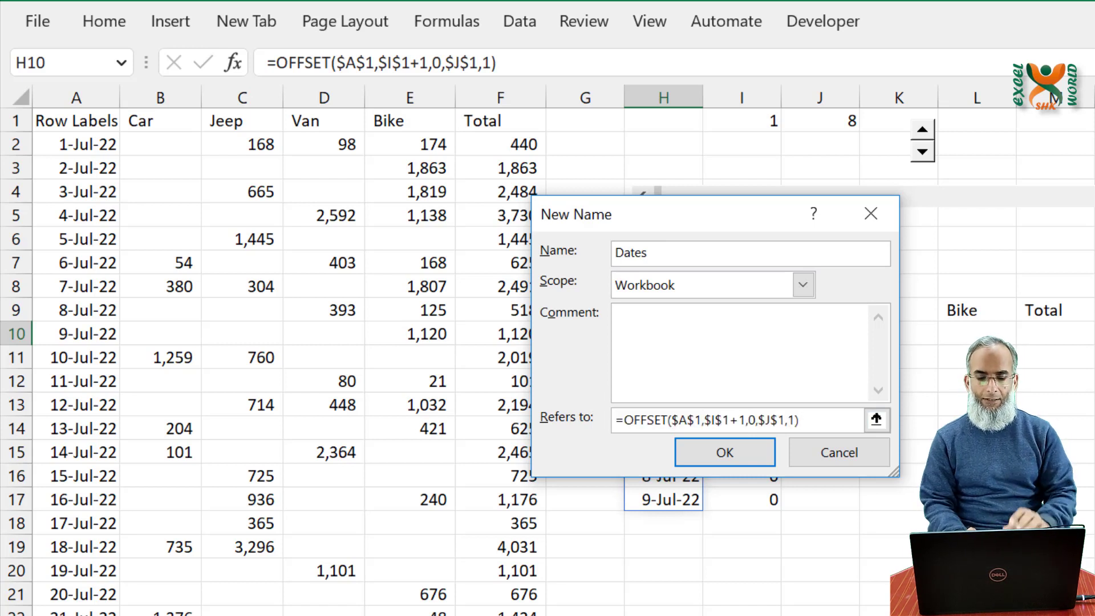
{"action": "left_click_drag", "start_coordinate": [746, 227], "coordinate": [702, 186]}
{"action": "left_click", "coordinate": [693, 439]}
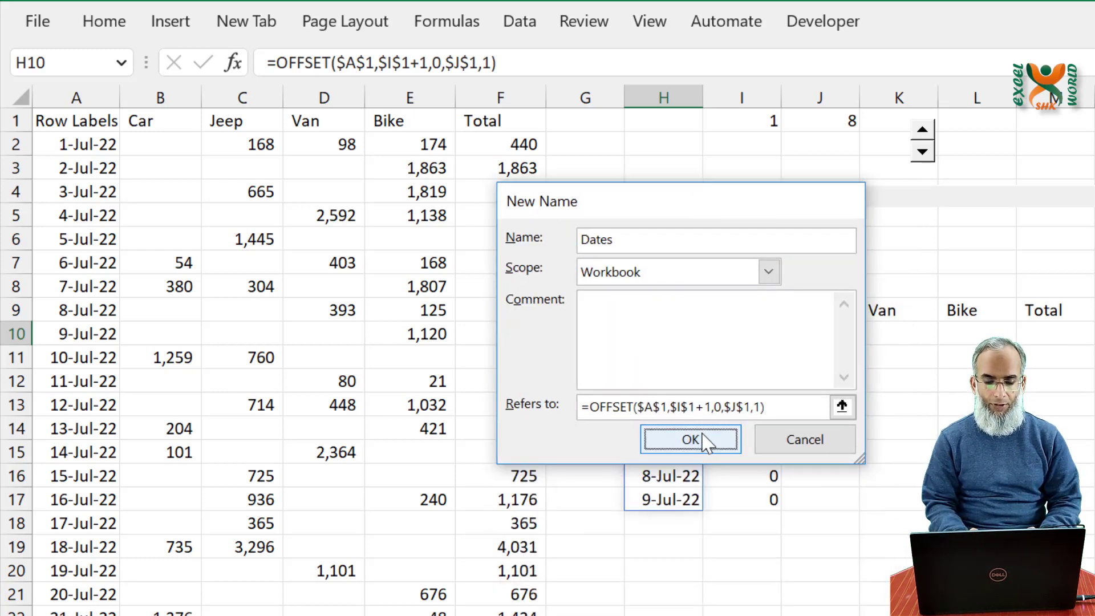
- Define a workbook-scoped name Car that refers to =OFFSET($B$1,$I$1+1,0,$J$1,1)
{"action": "left_click", "coordinate": [398, 119]}
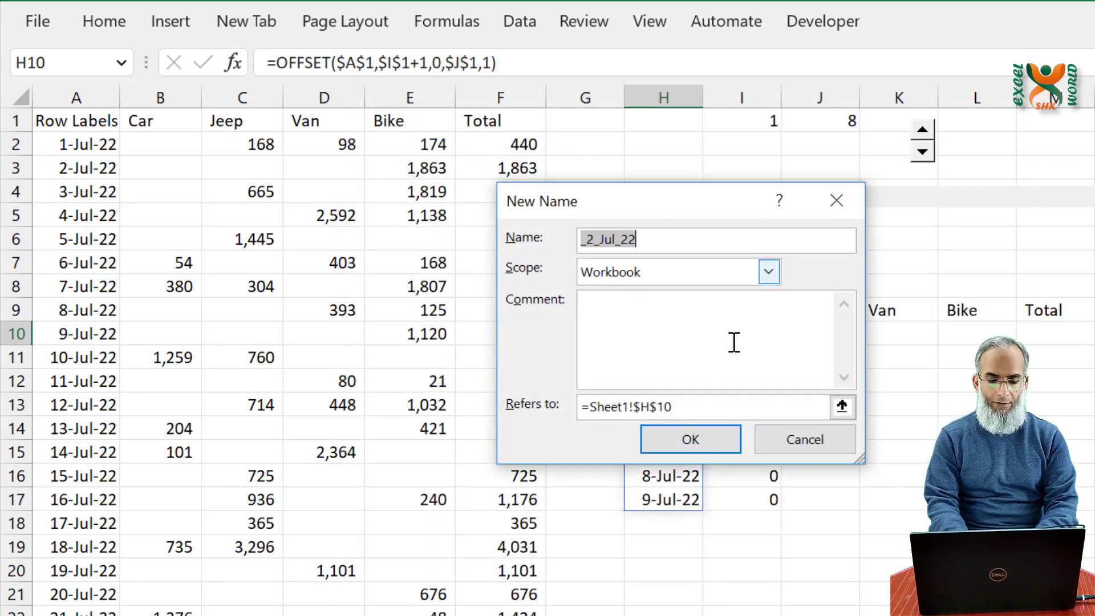
{"action": "type", "text": "Car"}
{"action": "left_click_drag", "start_coordinate": [676, 407], "coordinate": [539, 402]}
{"action": "type", "text": "=OFFSET($A$1,$I$1+1,0,$J$1,1)"}
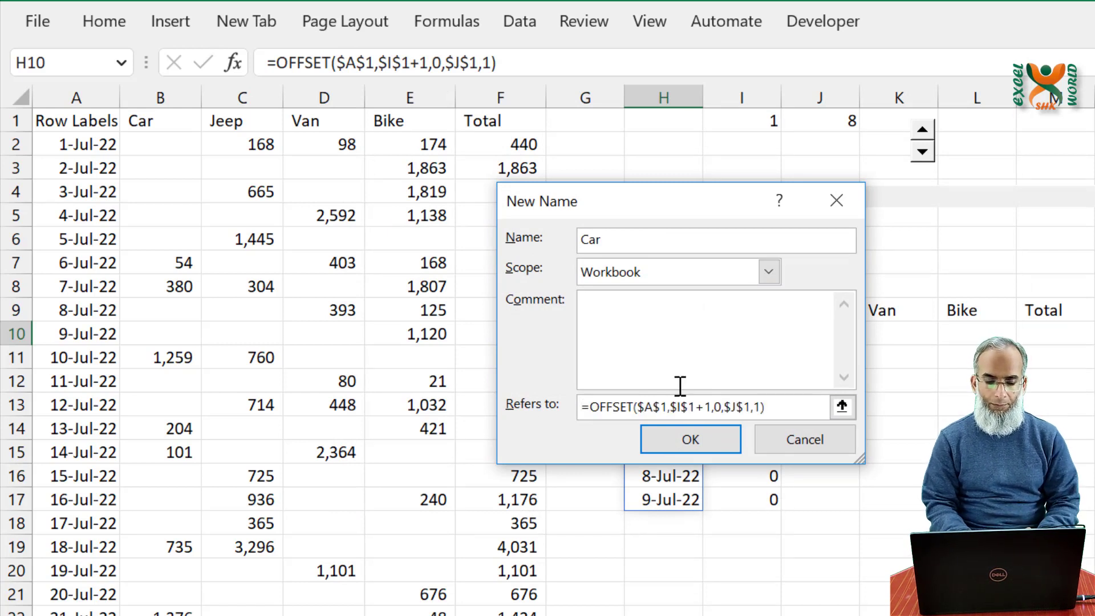
{"action": "left_click", "coordinate": [653, 407]}
{"action": "key", "text": "BackSpace"}
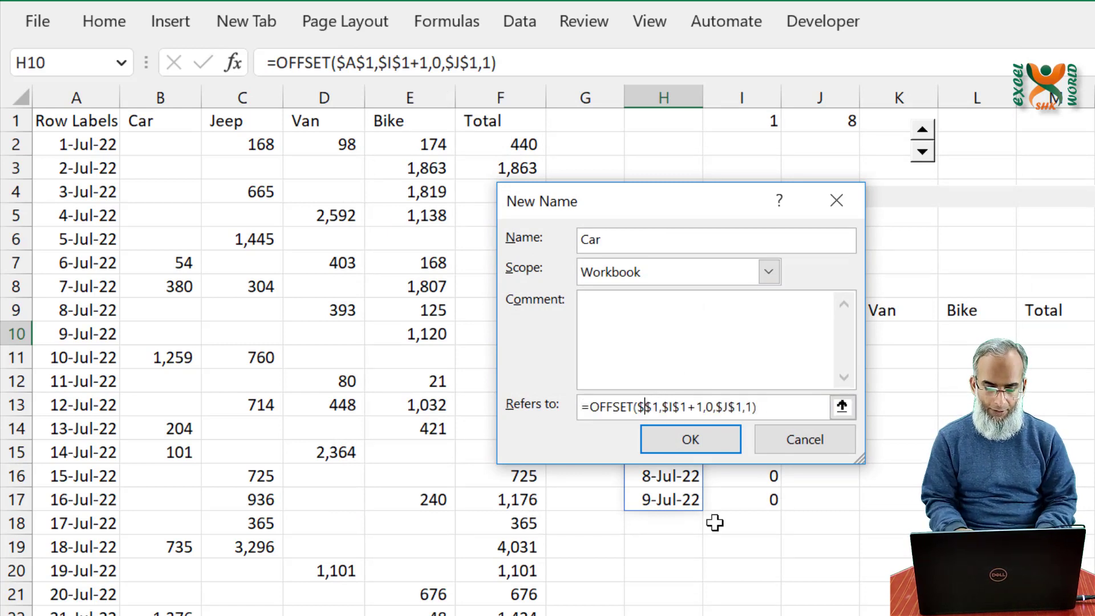
{"action": "type", "text": "B"}
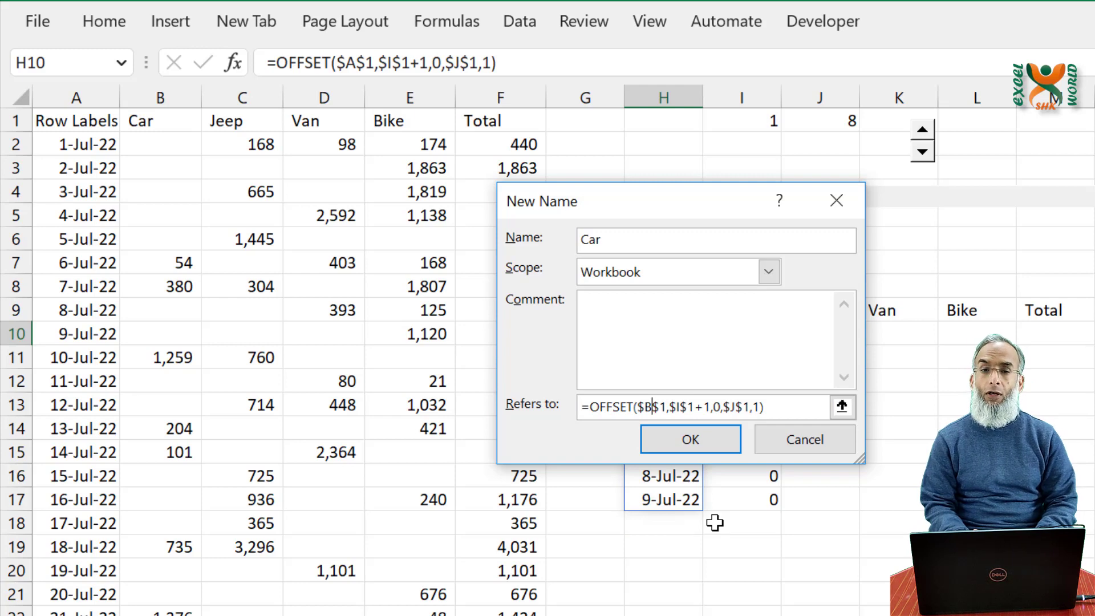
{"action": "left_click", "coordinate": [701, 442]}
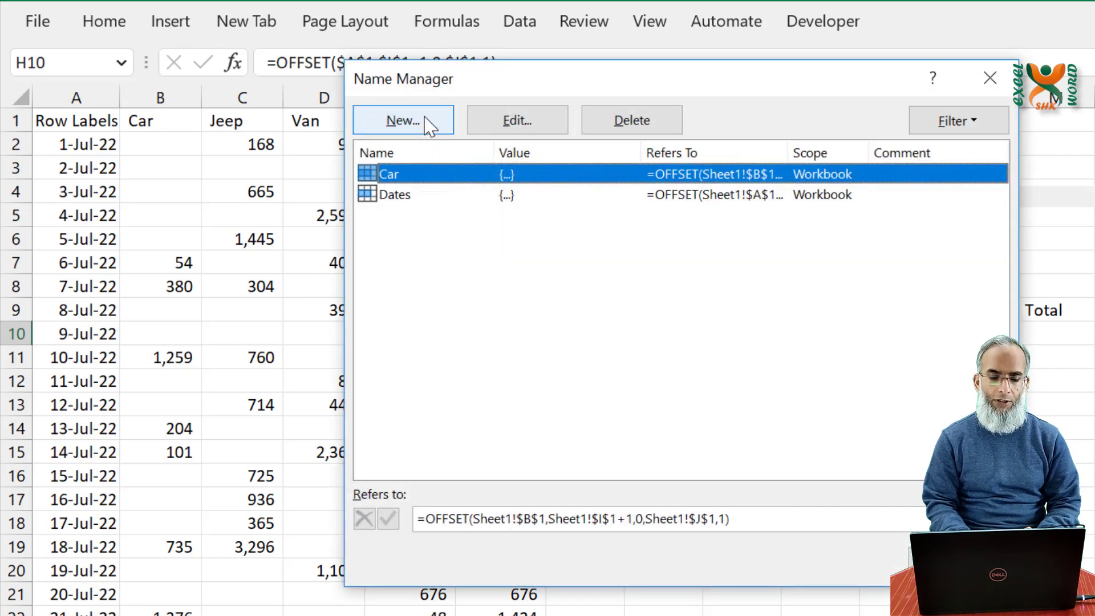
- Define a workbook-scoped name Jeep that refers to =OFFSET($C$1,$I$1+1,0,$J$1,1)
{"action": "left_click", "coordinate": [428, 121]}
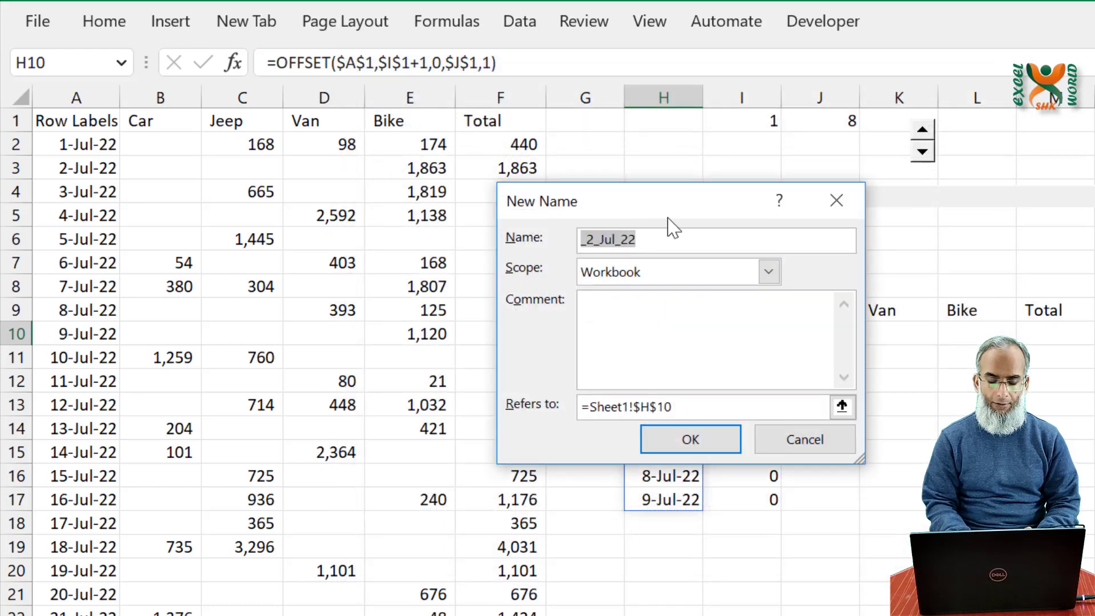
{"action": "type", "text": "Jeep"}
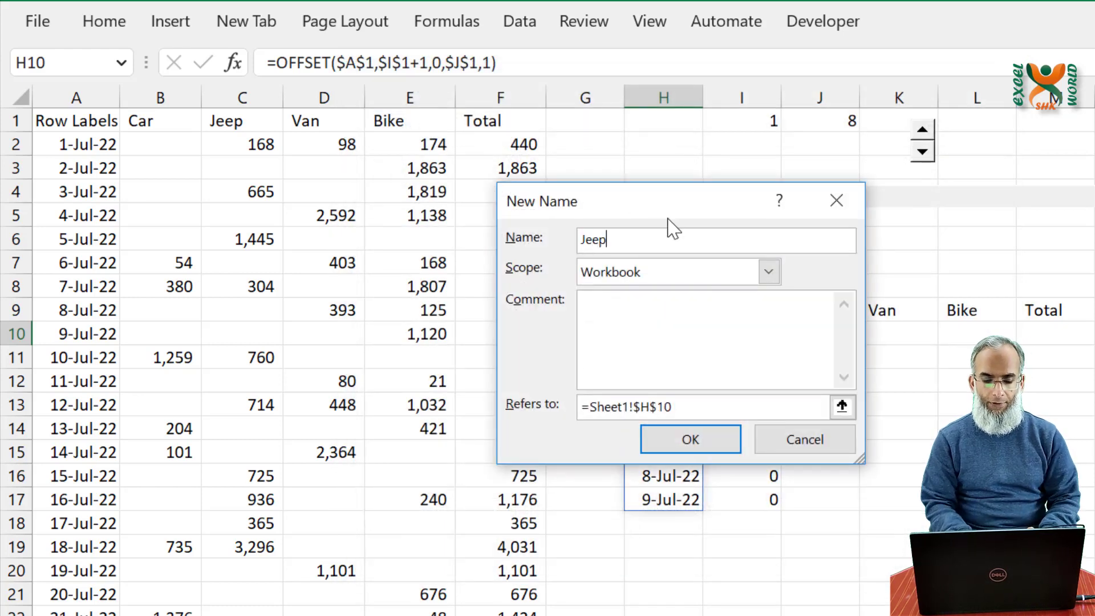
{"action": "left_click_drag", "start_coordinate": [733, 398], "coordinate": [508, 397]}
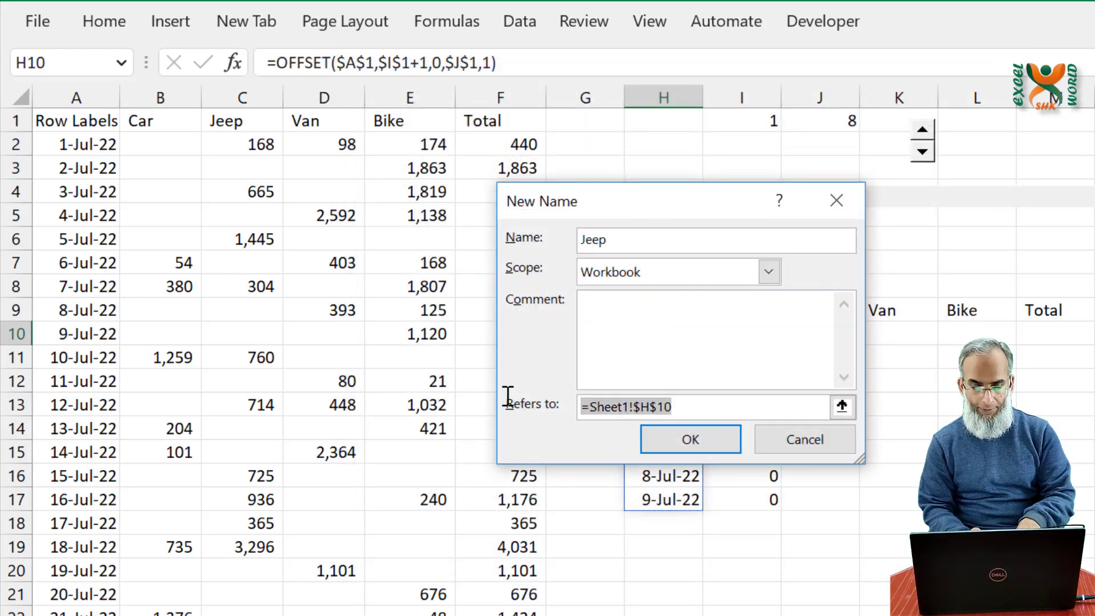
{"action": "type", "text": "=OFFSET($A$1,$I$1+1,0,$J$1,1)"}
{"action": "left_click", "coordinate": [654, 407]}
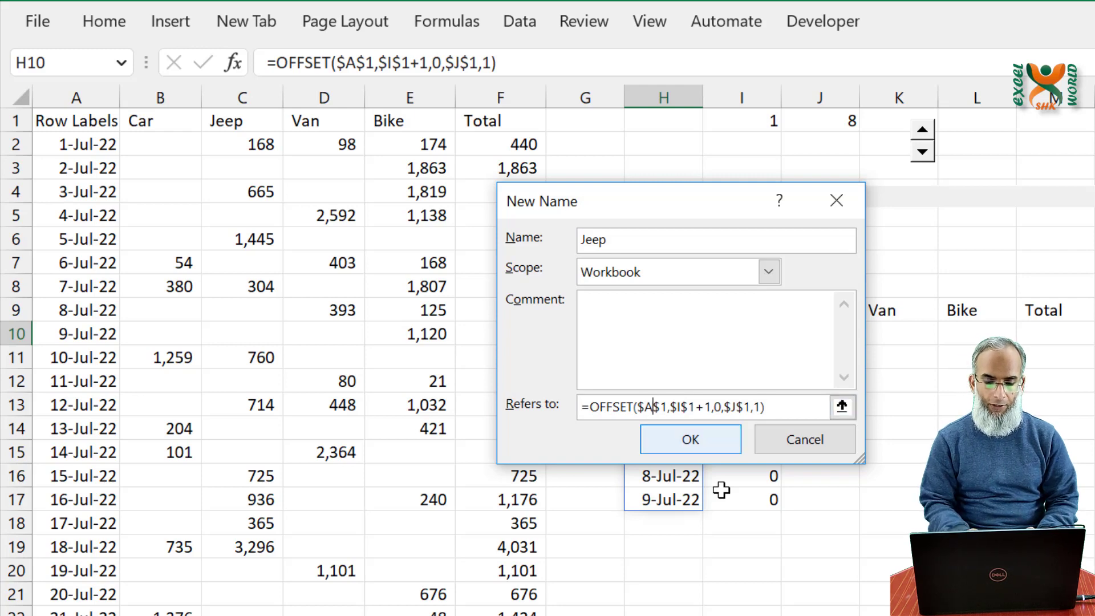
{"action": "key", "text": "BackSpace"}
{"action": "type", "text": "C"}
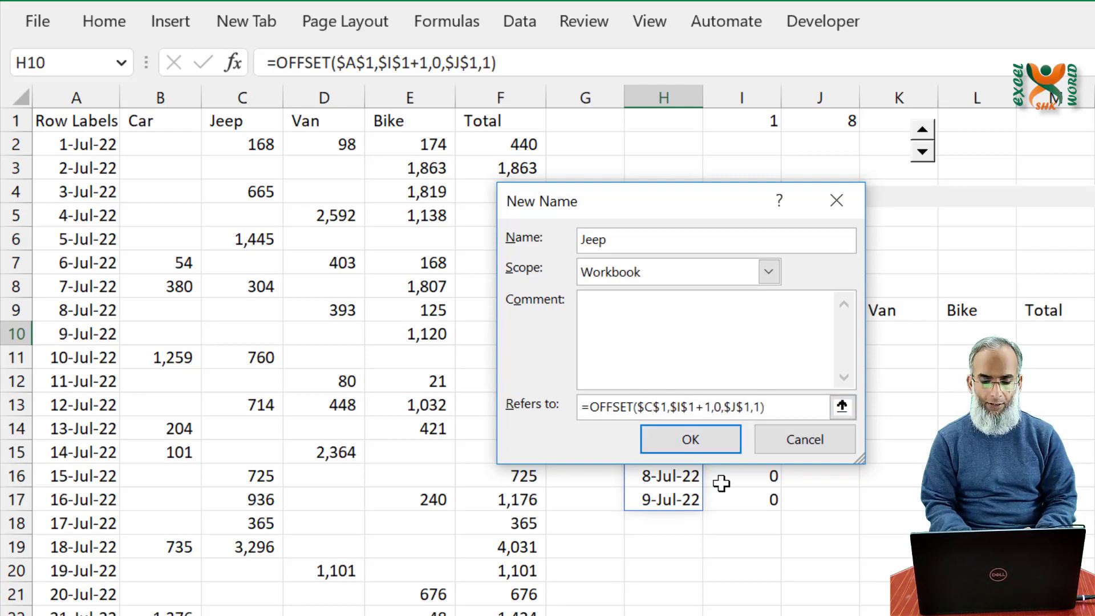
{"action": "left_click", "coordinate": [711, 442]}
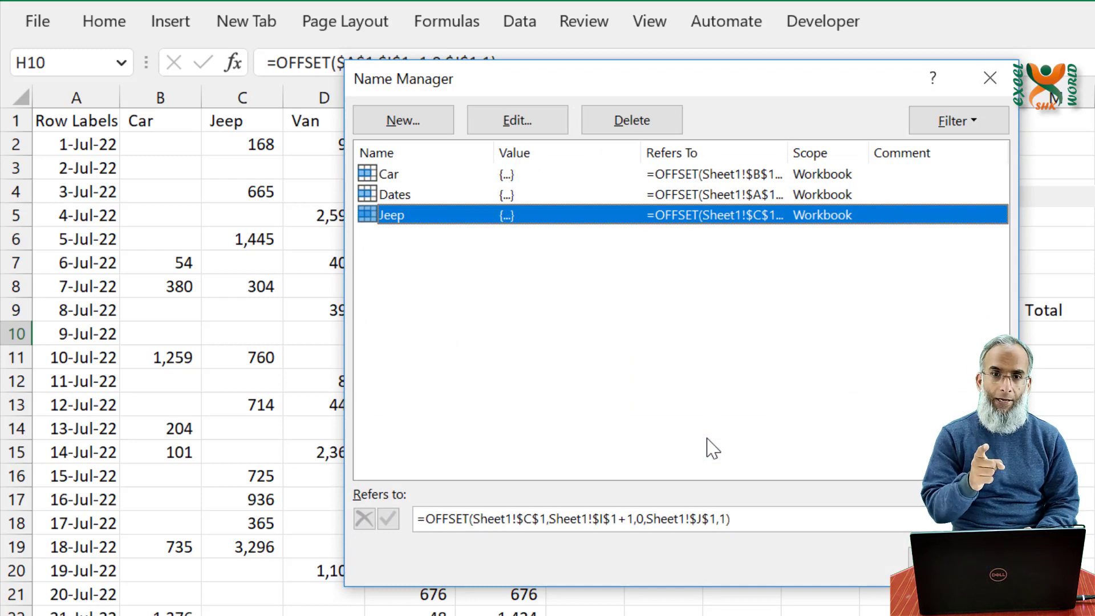
- Define a workbook-scoped name Van that refers to =OFFSET($D$1,$I$1+1,0,$J$1,1)
{"action": "left_click", "coordinate": [429, 130]}
{"action": "type", "text": "VAn"}
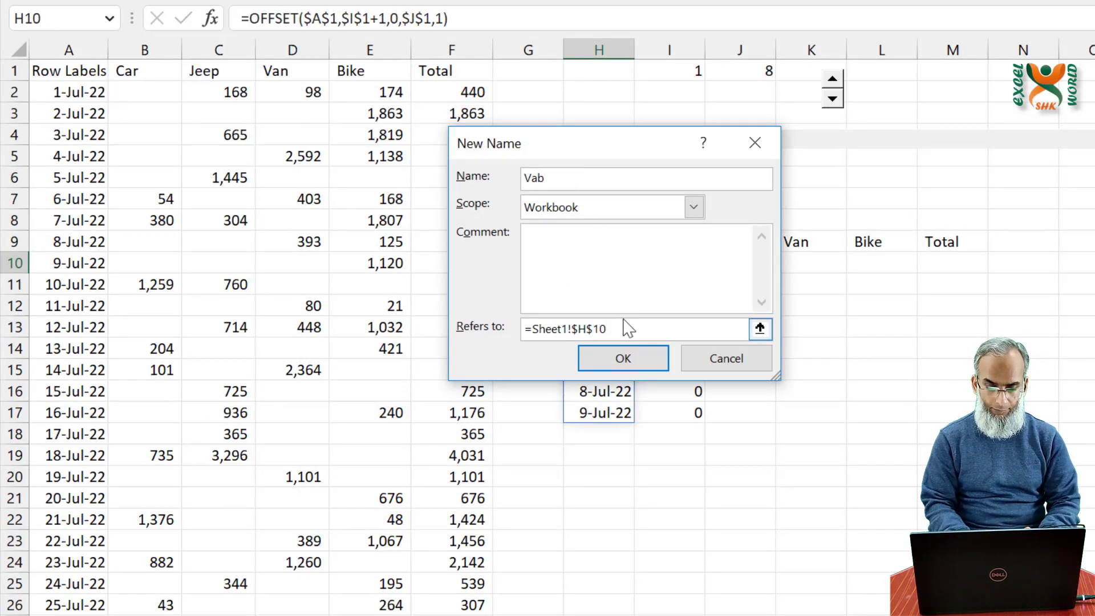
{"action": "key", "text": "BackSpace"}
{"action": "key", "text": "BackSpace"}
{"action": "key", "text": "BackSpace"}
{"action": "left_click_drag", "start_coordinate": [656, 329], "coordinate": [452, 325]}
{"action": "type", "text": "=OFFSET($D$1,$I$1+1,0,$J$1,1)"}
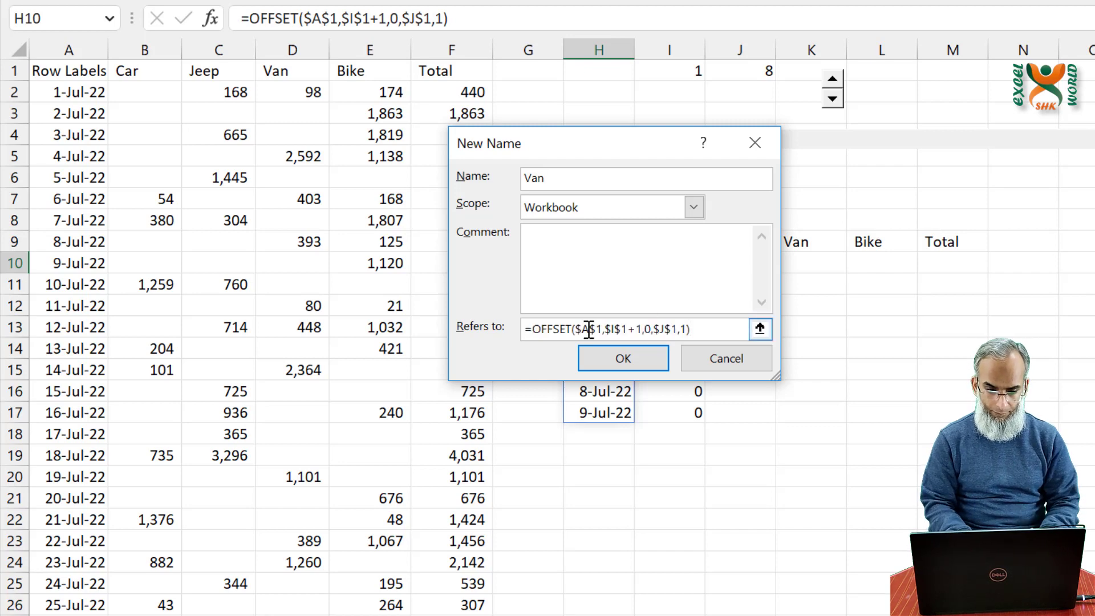
{"action": "left_click", "coordinate": [646, 365]}
- Define a workbook-scoped name Bike that refers to =OFFSET($E$1,$I$1+1,0,$J$1,1)
{"action": "key", "text": "alt+m"}
{"action": "type", "text": "md"}
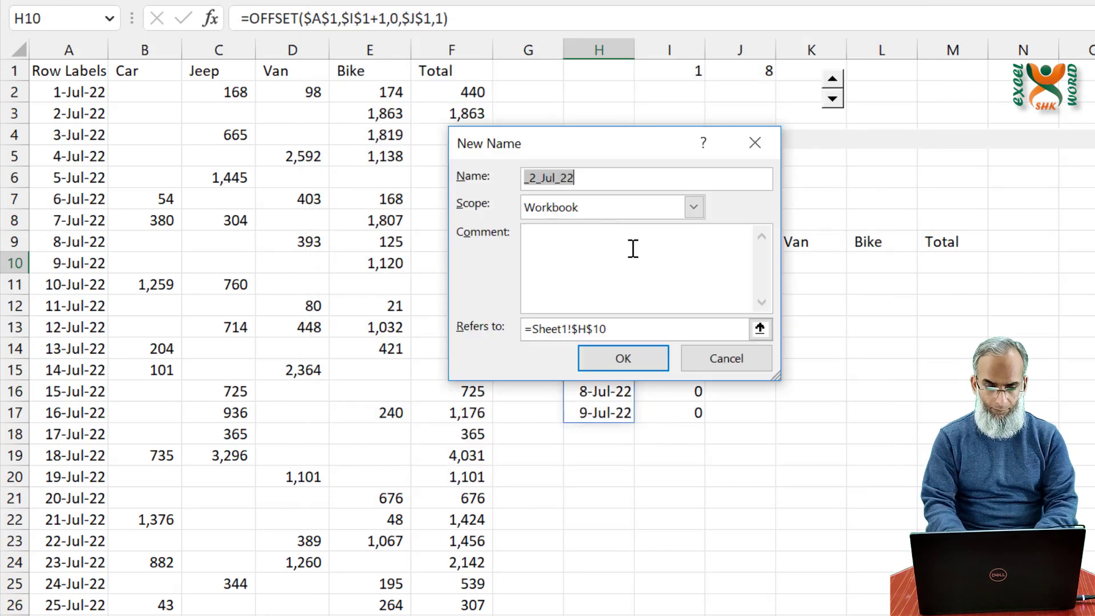
{"action": "type", "text": "Bike"}
{"action": "left_click_drag", "start_coordinate": [607, 329], "coordinate": [482, 329]}
{"action": "type", "text": "=OFFSET($A$1,$I$1+1,0,$J$1,1)"}
{"action": "double_click", "coordinate": [590, 328]}
{"action": "type", "text": "E"}
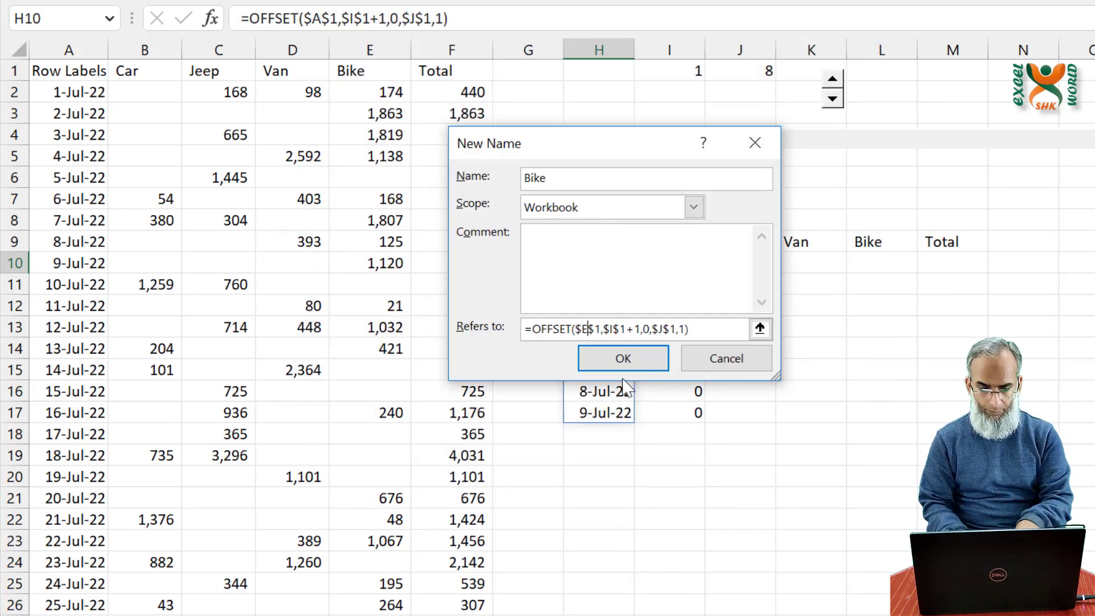
{"action": "left_click", "coordinate": [626, 365]}
- Define a workbook-scoped name Total that refers to =OFFSET($F$1,$I$1+1,0,$J$1,1) and close the name manager
{"action": "left_click_drag", "start_coordinate": [493, 41], "coordinate": [710, 113]}
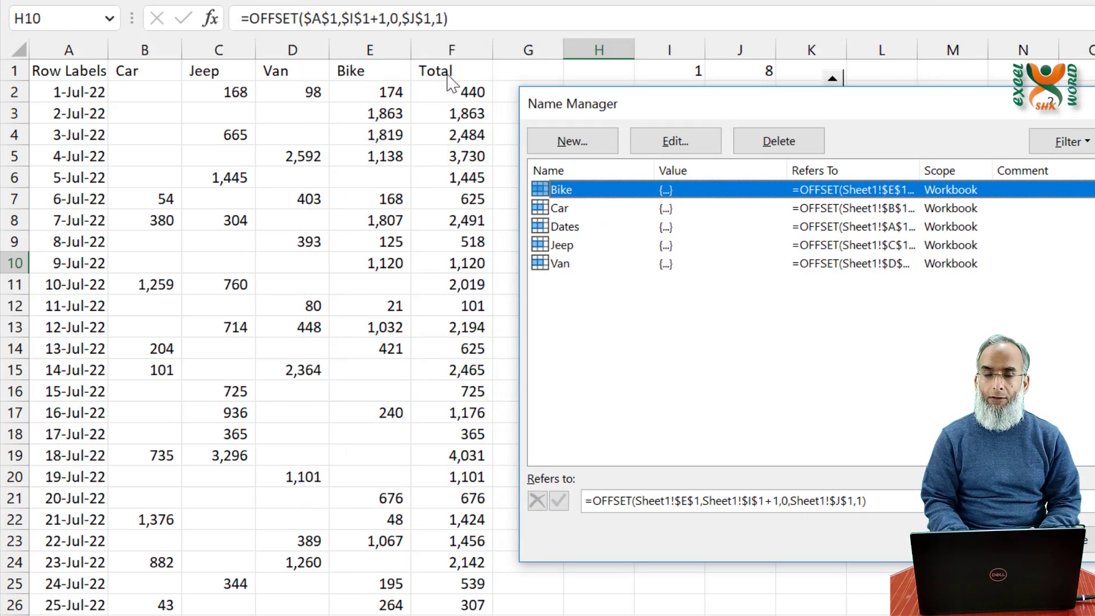
{"action": "left_click", "coordinate": [572, 141]}
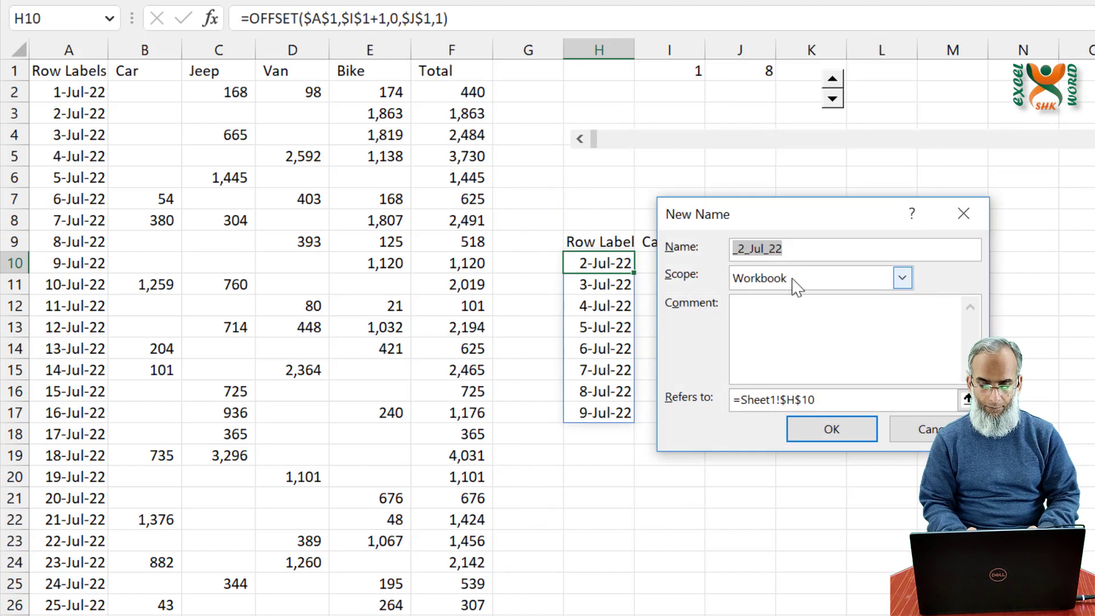
{"action": "type", "text": "Total"}
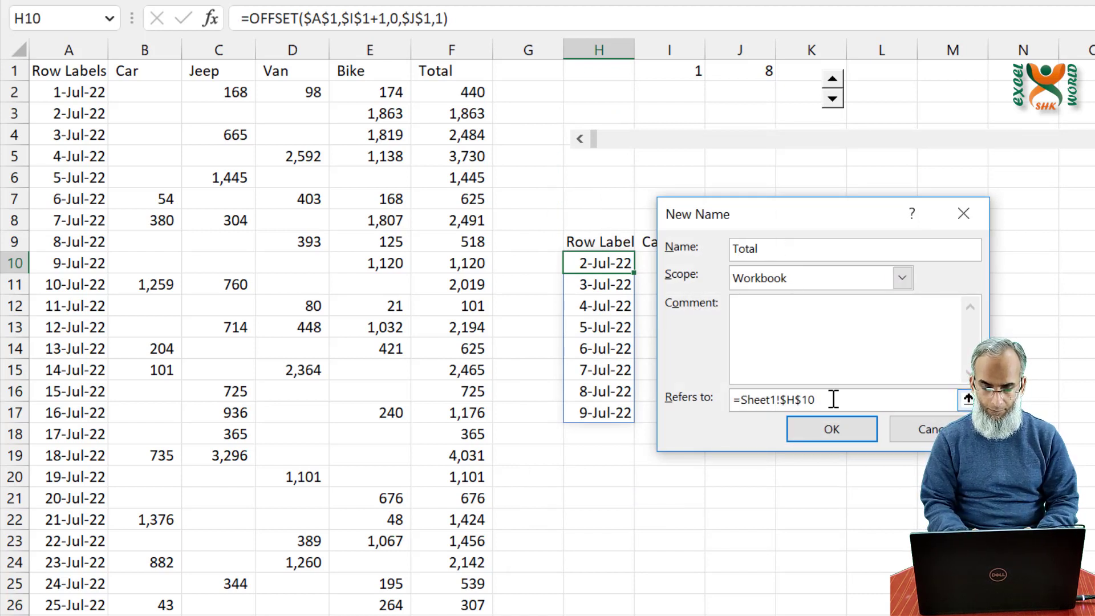
{"action": "left_click_drag", "start_coordinate": [832, 399], "coordinate": [673, 394]}
{"action": "type", "text": "=OFFSET($A$1,$I$1+1,0,$J$1,1)"}
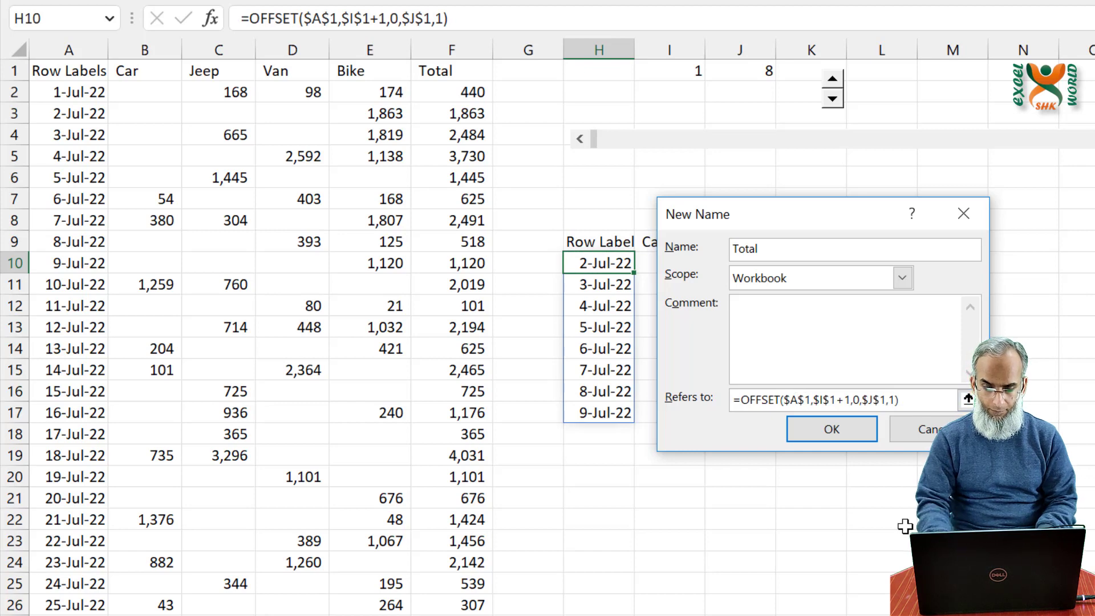
{"action": "key", "text": "BackSpace"}
{"action": "type", "text": "F"}
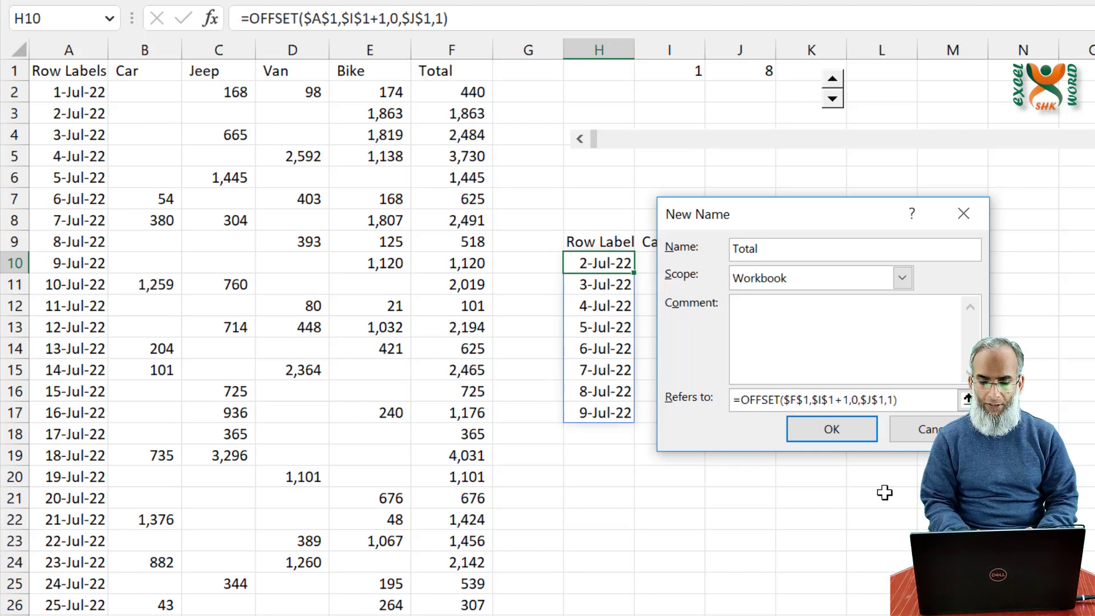
{"action": "left_click", "coordinate": [831, 430]}
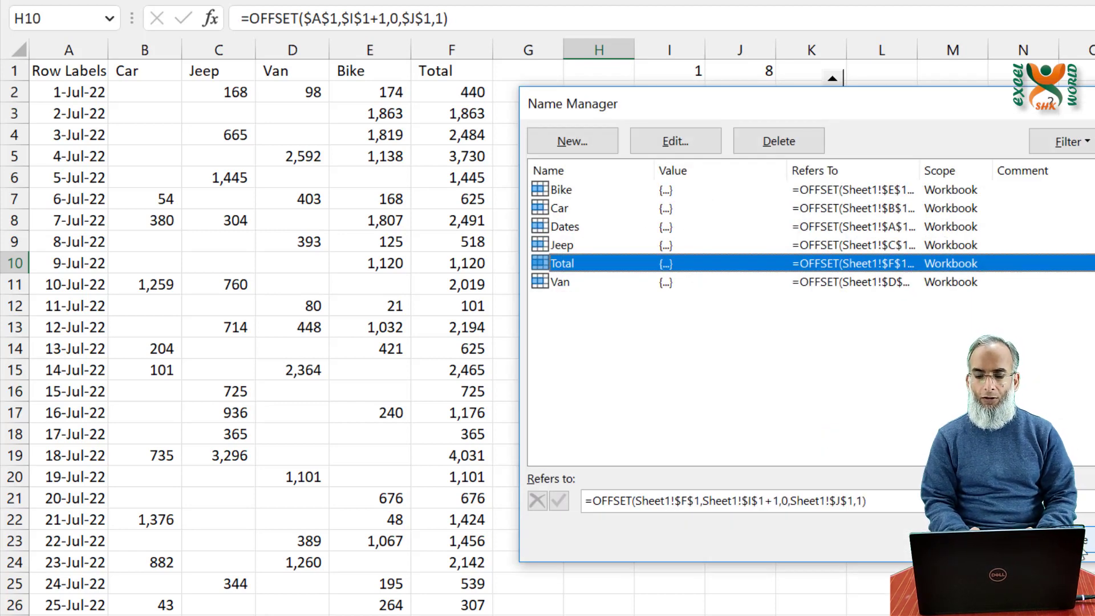
{"action": "left_click", "coordinate": [1067, 540]}
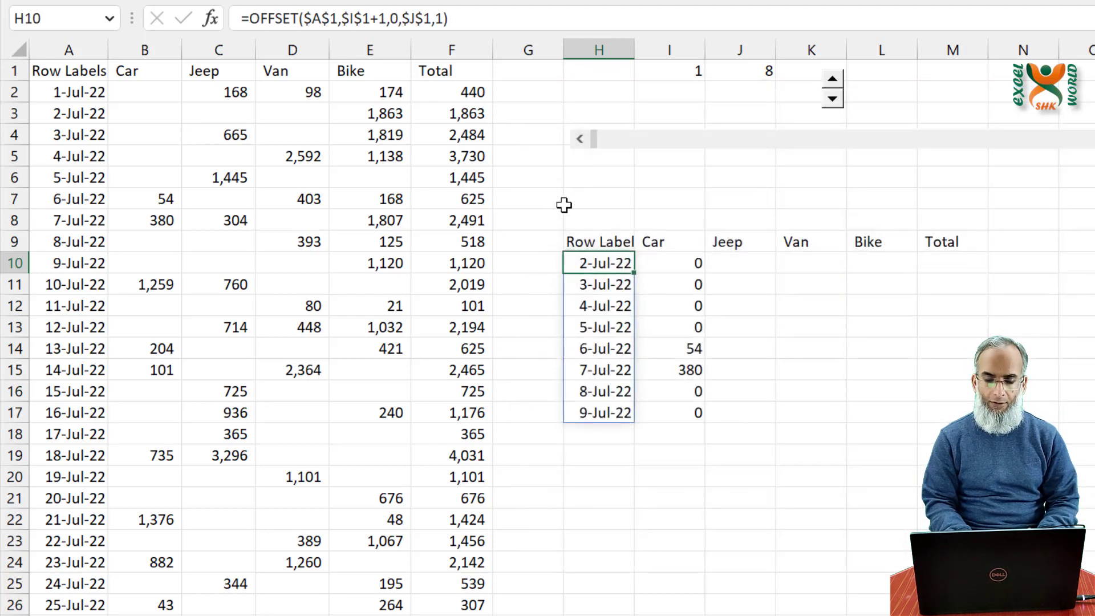
- Clear the helper extraction table in H8:M18
{"action": "left_click_drag", "start_coordinate": [567, 213], "coordinate": [969, 437]}
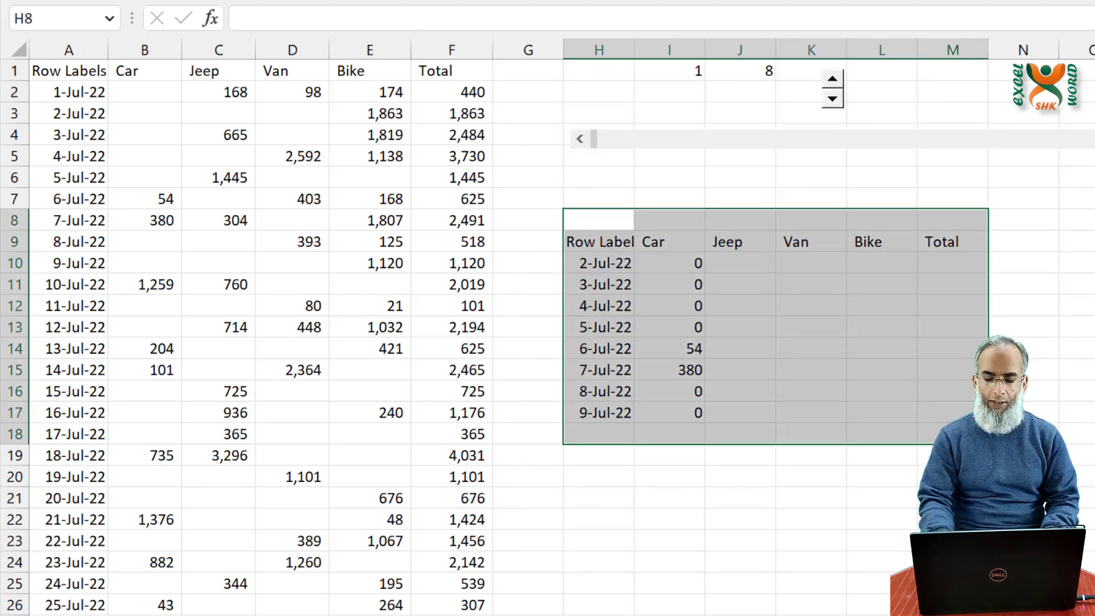
{"action": "key", "text": "Delete"}
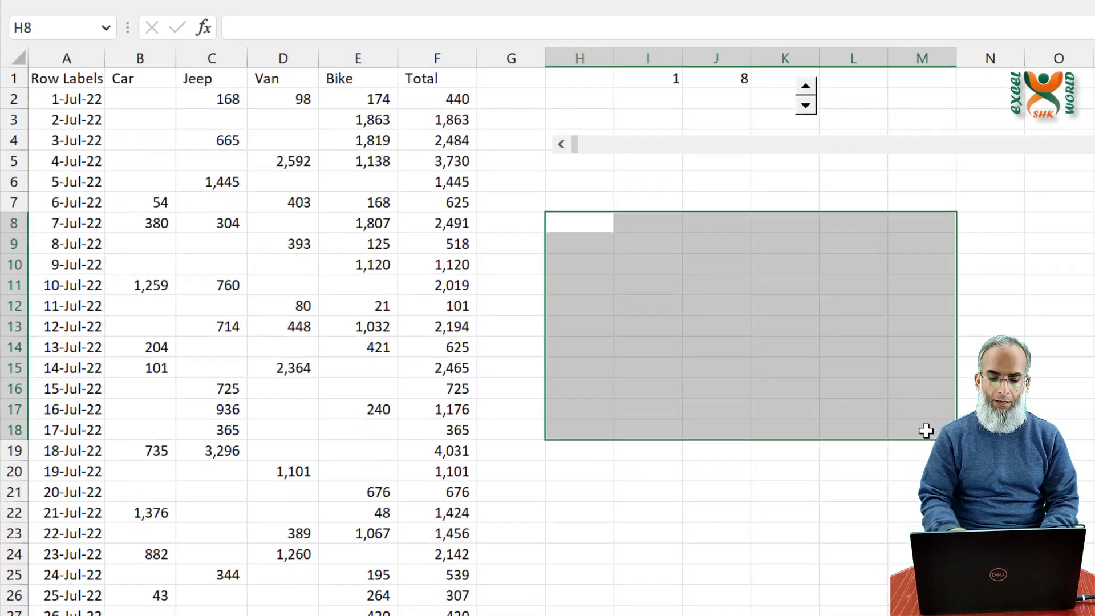
{"action": "left_click", "coordinate": [670, 348]}
- Insert a 2-D stacked column chart based on the daily vehicle data in columns A to F
{"action": "left_click", "coordinate": [174, 260]}
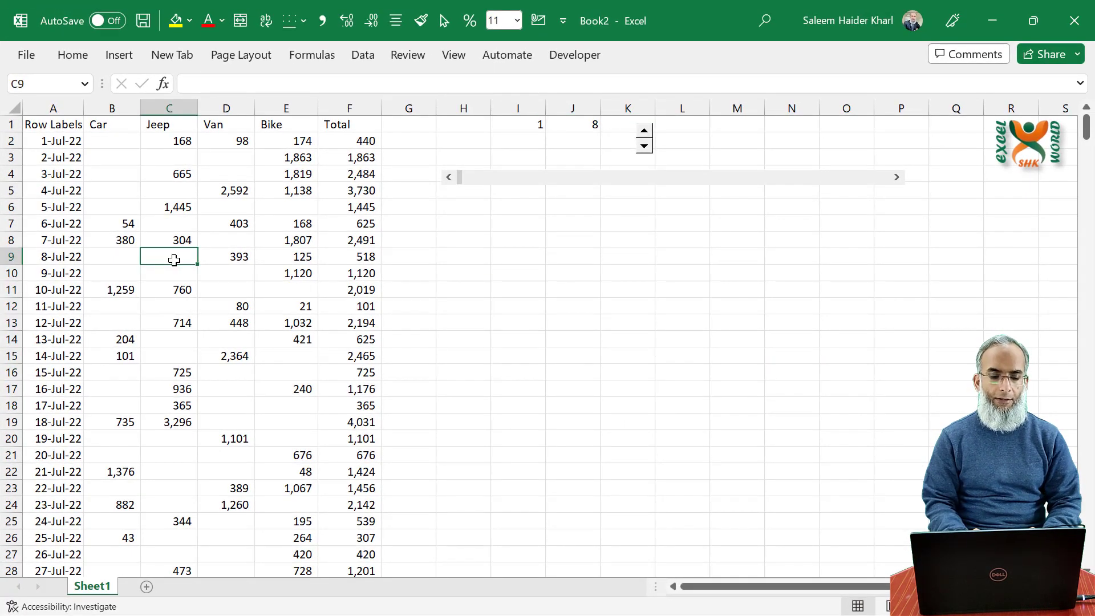
{"action": "left_click", "coordinate": [129, 238]}
{"action": "left_click", "coordinate": [119, 54]}
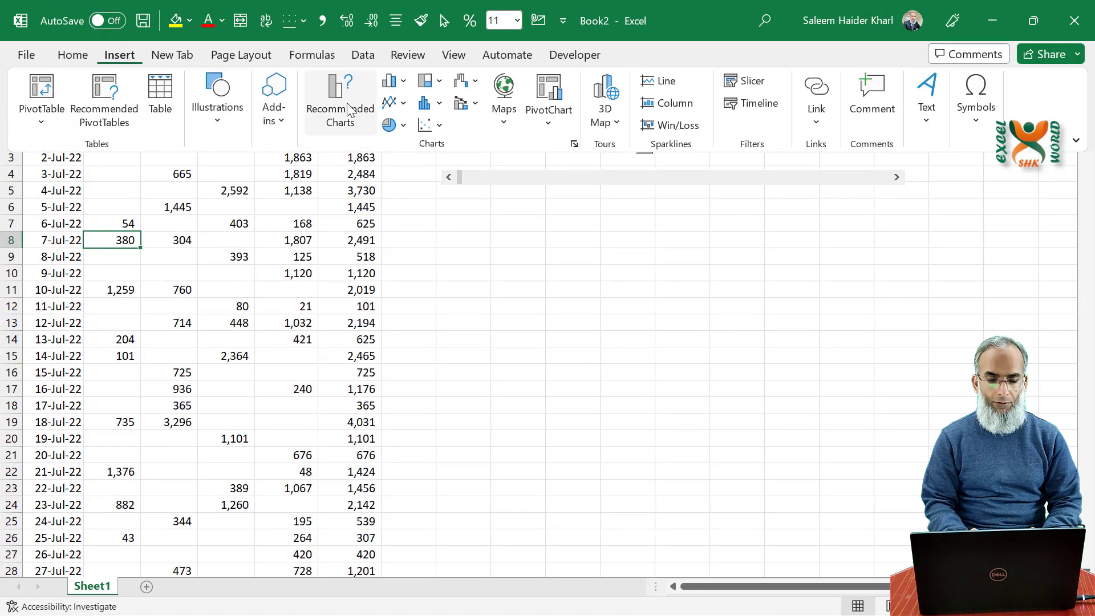
{"action": "left_click", "coordinate": [390, 81]}
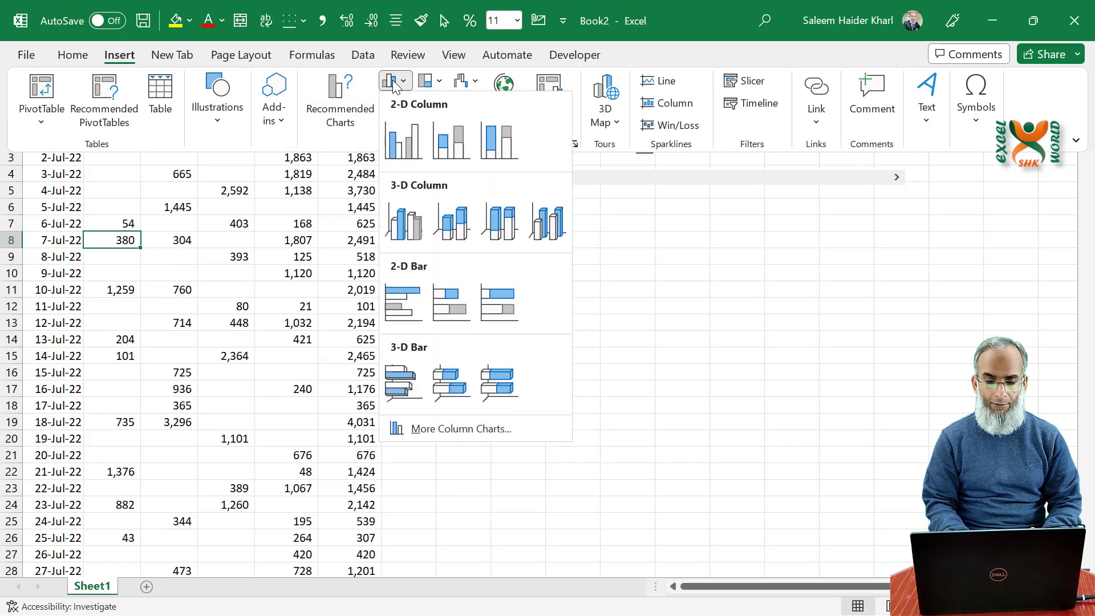
{"action": "left_click", "coordinate": [457, 144]}
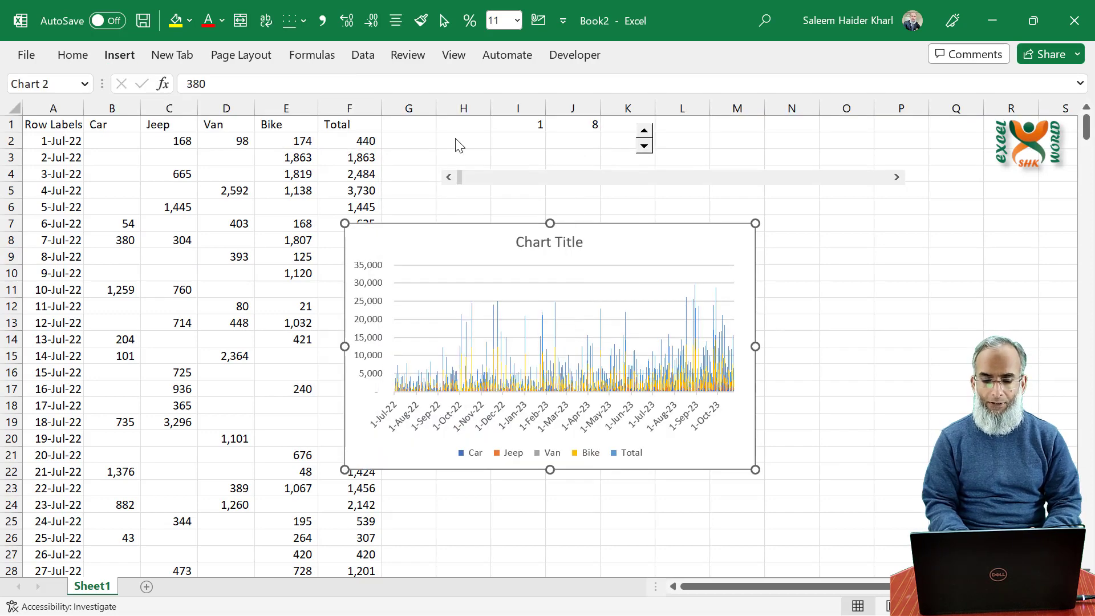
- Exclude the Total column from the chart's data range, and widen and place the chart below the scroll bar, across columns H to R
{"action": "left_click_drag", "start_coordinate": [754, 315], "coordinate": [868, 368]}
{"action": "left_click_drag", "start_coordinate": [381, 133], "coordinate": [323, 140]}
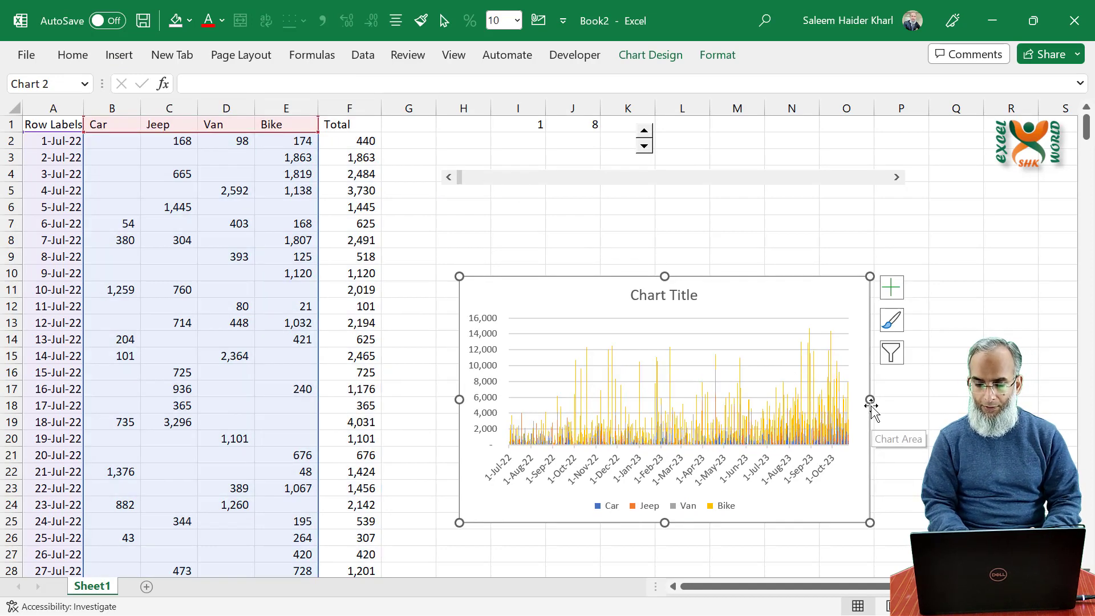
{"action": "left_click_drag", "start_coordinate": [870, 399], "coordinate": [983, 399]}
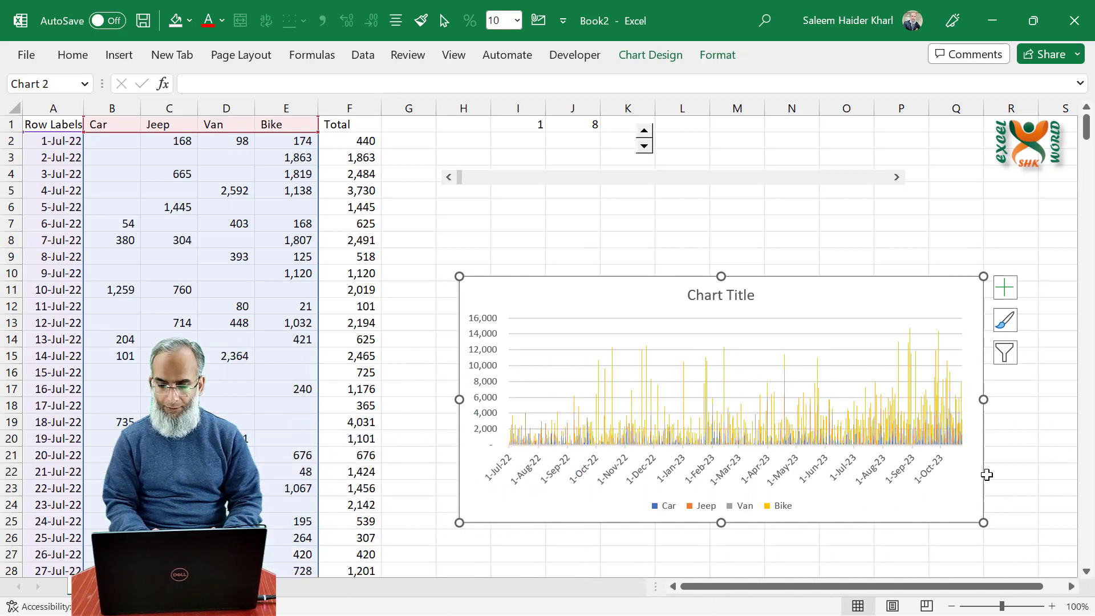
{"action": "left_click_drag", "start_coordinate": [980, 475], "coordinate": [961, 507]}
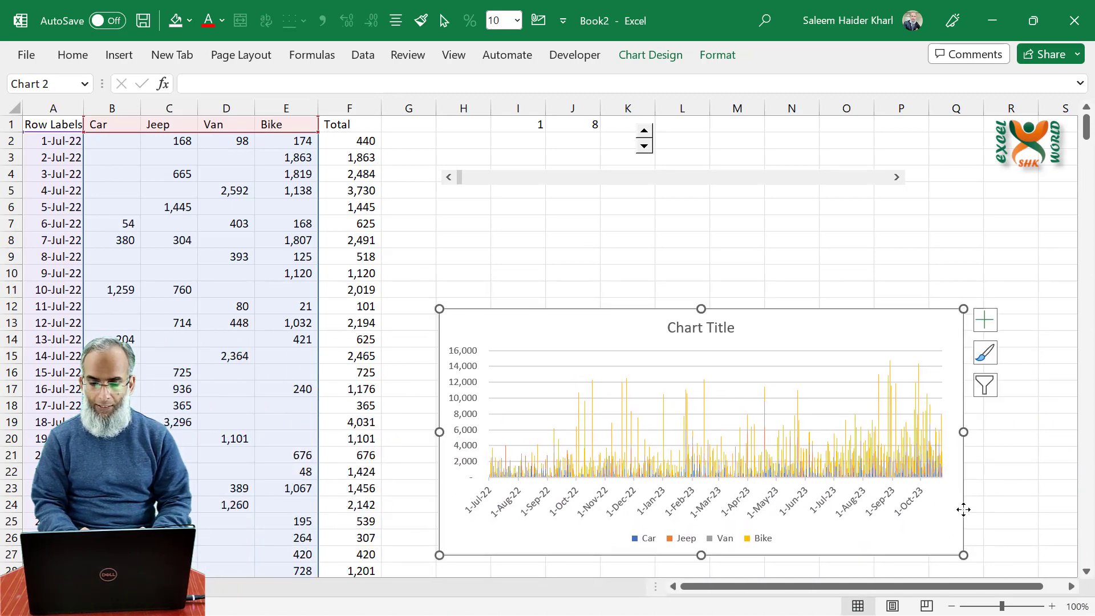
- Stretch the scroll bar horizontally to about the width of the chart
{"action": "right_click", "coordinate": [796, 188]}
{"action": "key", "text": "Escape"}
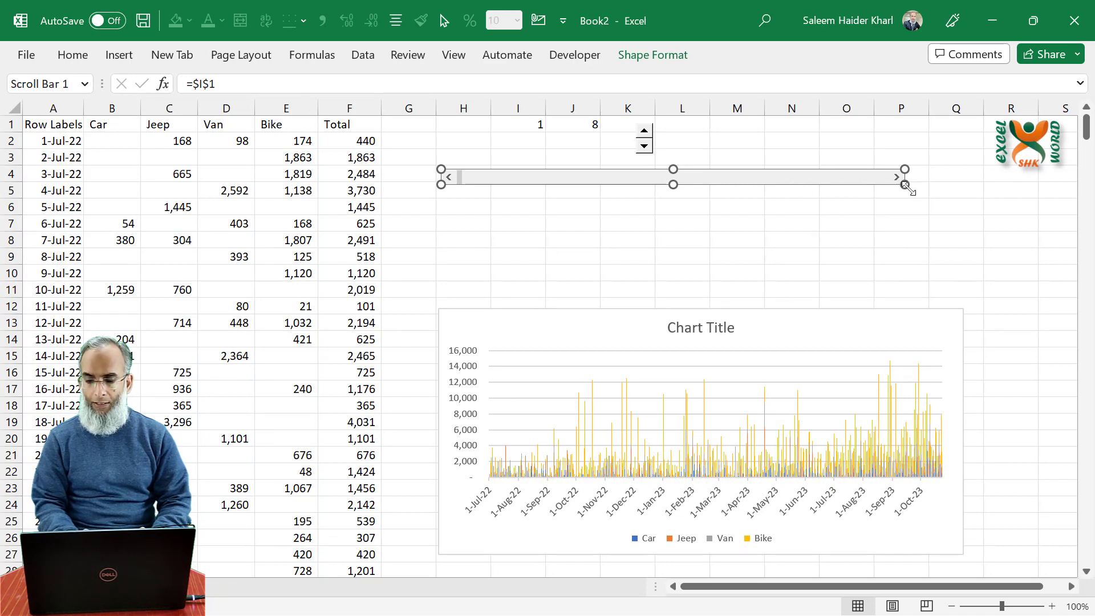
{"action": "mouse_move", "coordinate": [906, 185]}
{"action": "left_mouse_down"}
{"action": "mouse_move", "coordinate": [985, 186]}
{"action": "mouse_move", "coordinate": [919, 186]}
{"action": "left_mouse_up"}
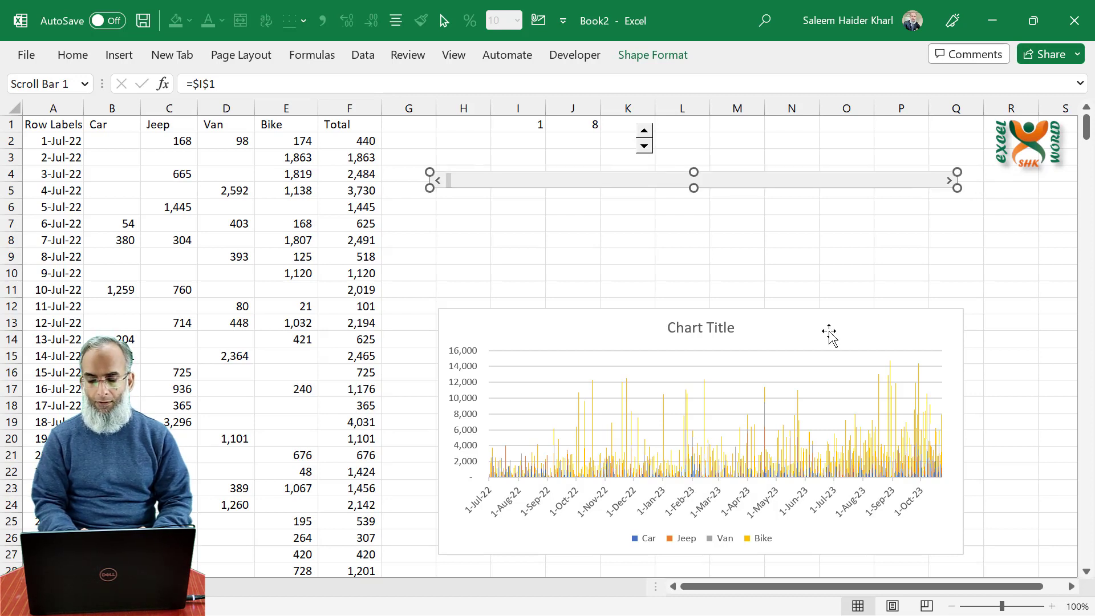
- Edit the chart's data source so the Car series values refer to =Sheet1!Car
{"action": "left_click", "coordinate": [805, 317]}
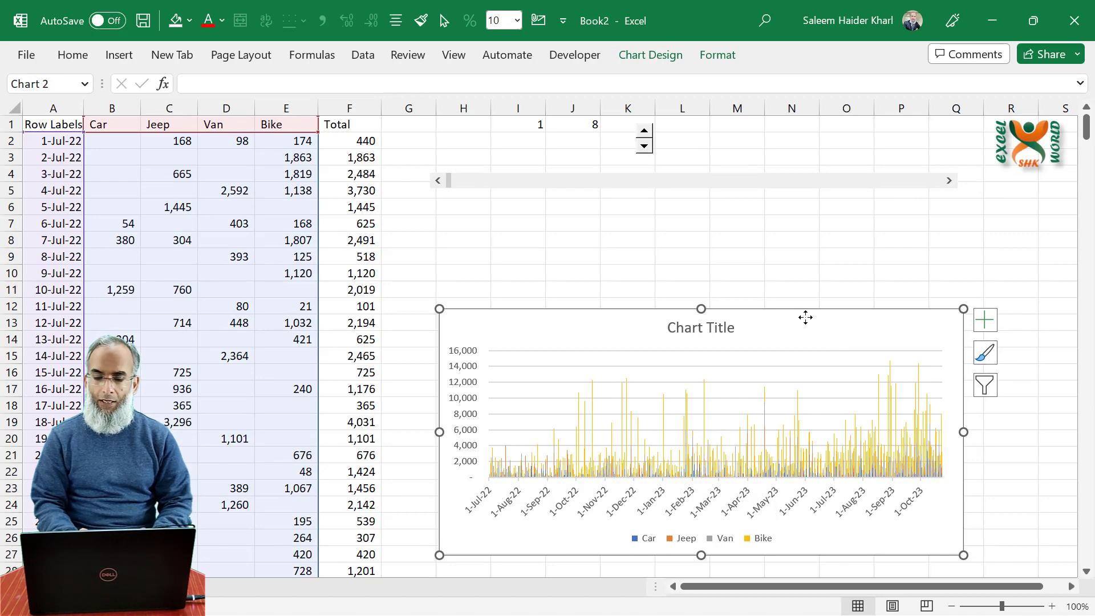
{"action": "left_click", "coordinate": [655, 55]}
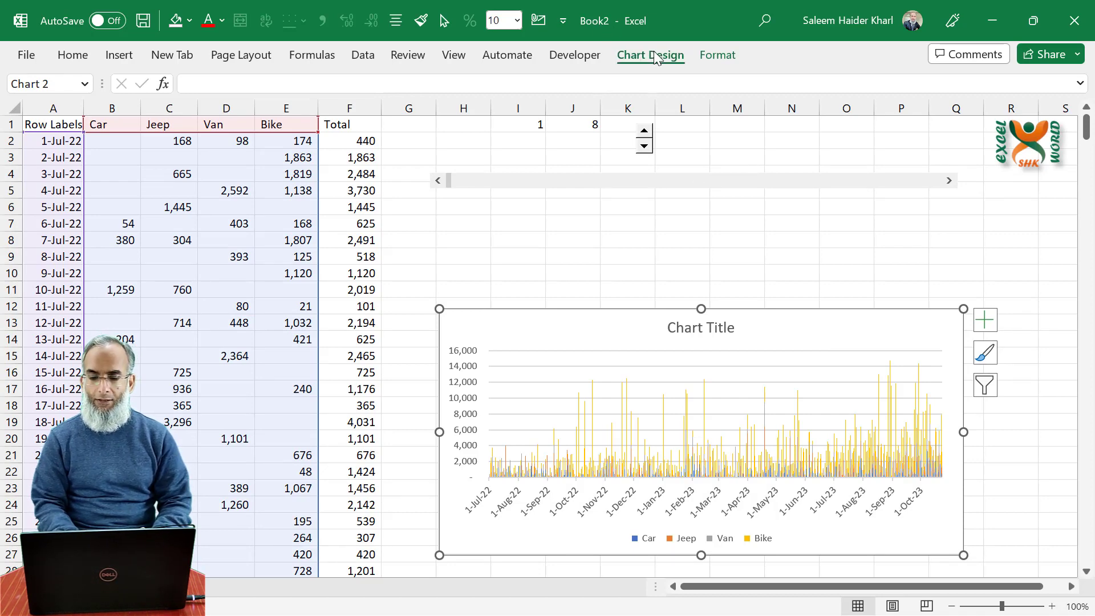
{"action": "left_click", "coordinate": [659, 121]}
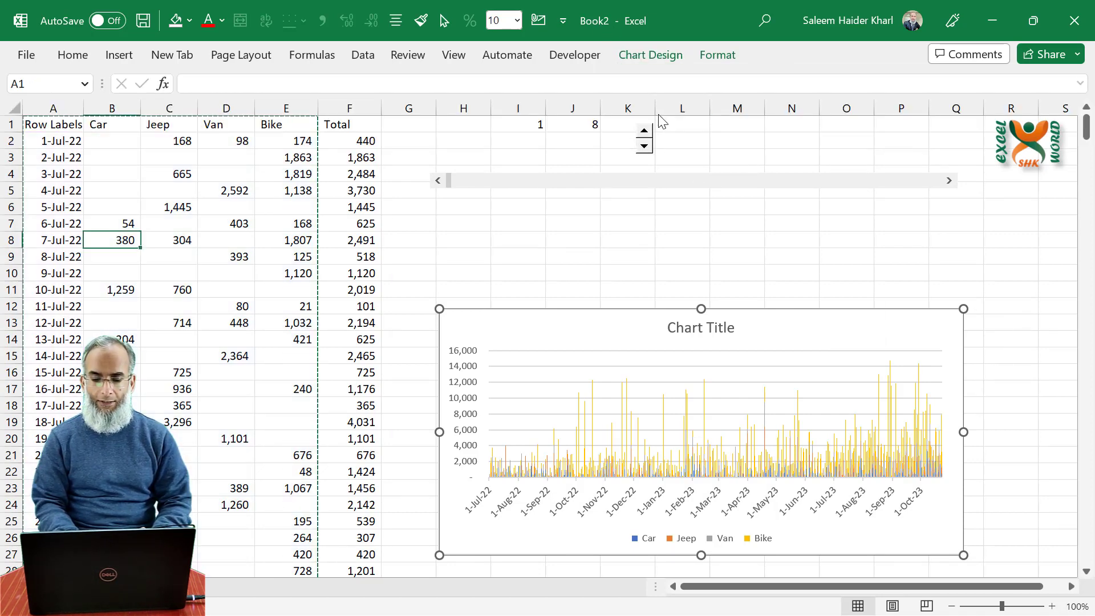
{"action": "left_click", "coordinate": [448, 363]}
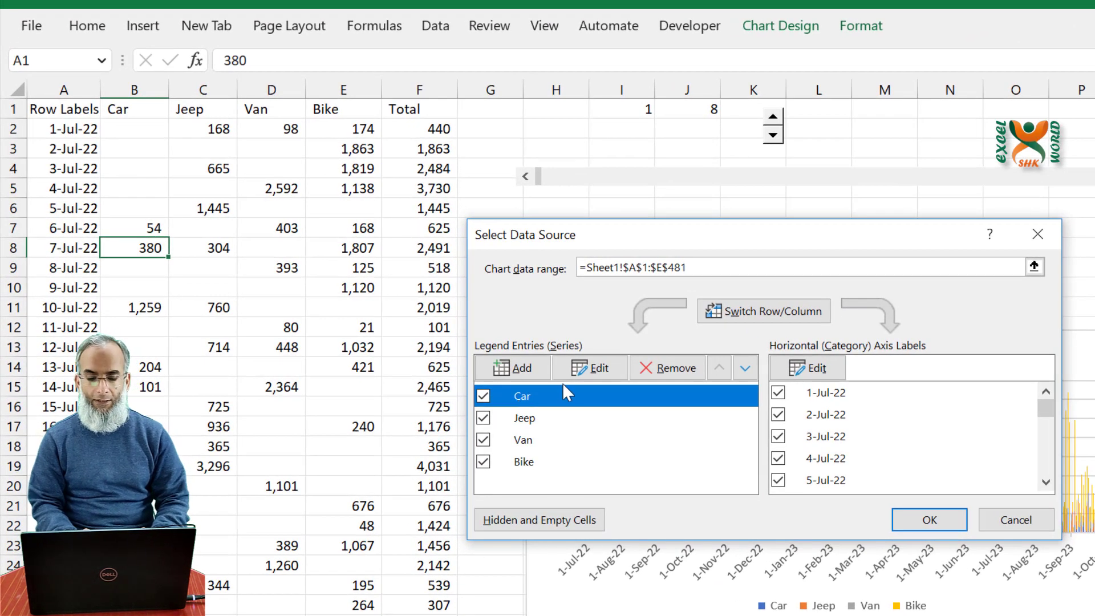
{"action": "left_click", "coordinate": [593, 367]}
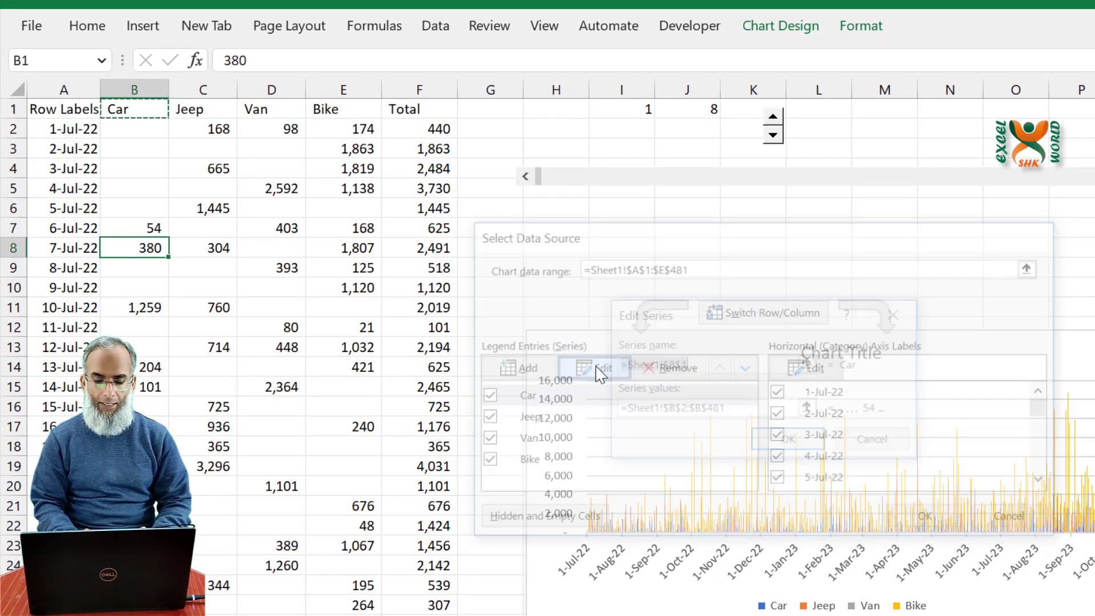
{"action": "left_click", "coordinate": [736, 410]}
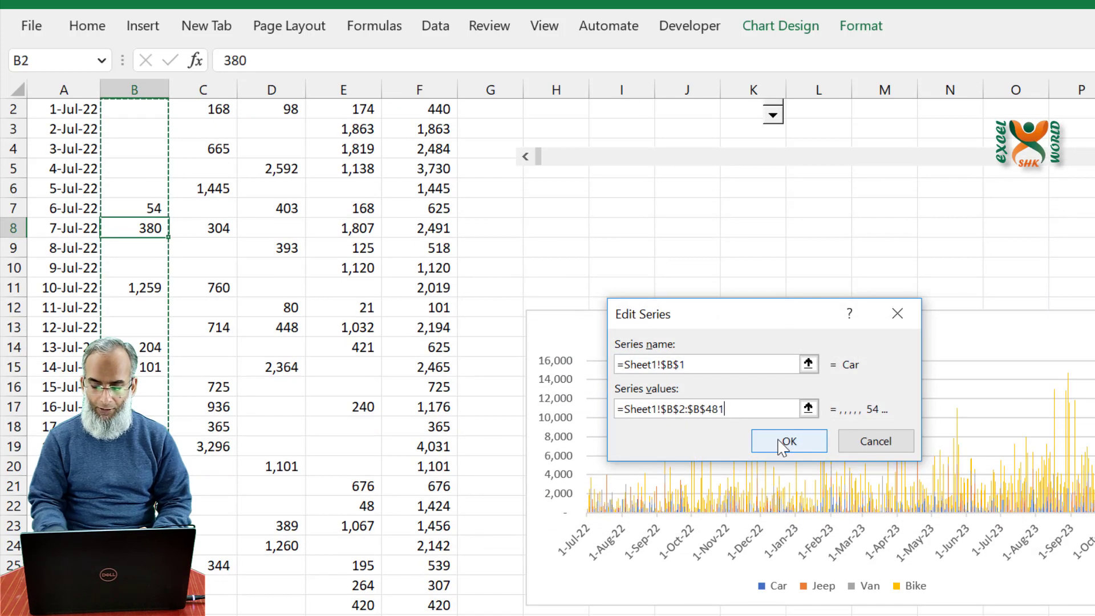
{"action": "key", "text": "BackSpace"}
{"action": "key", "text": "BackSpace"}
{"action": "key", "text": "BackSpace"}
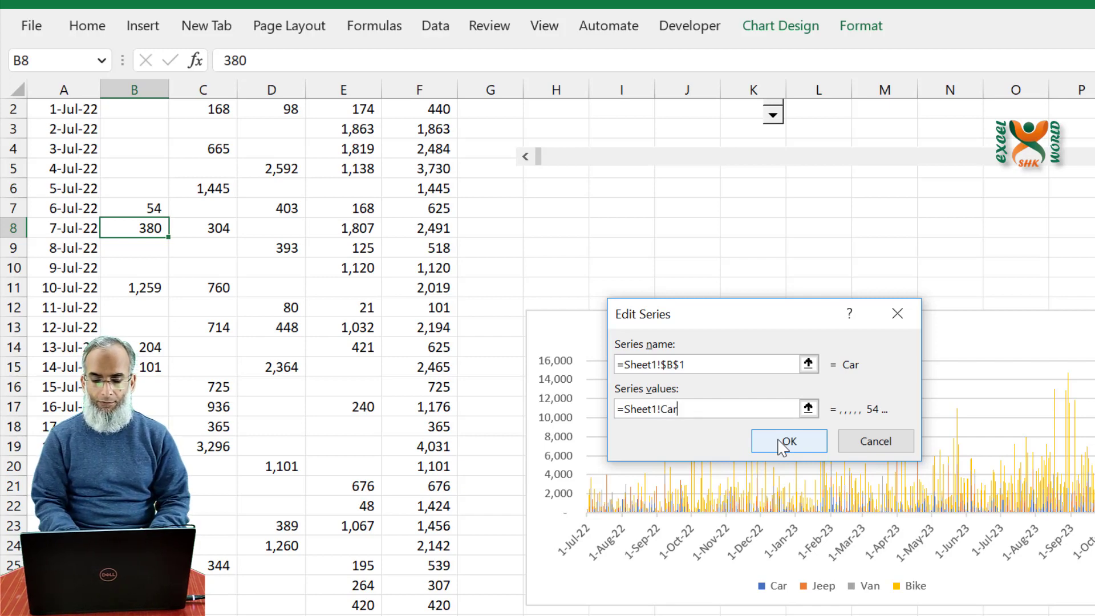
{"action": "left_click", "coordinate": [782, 443]}
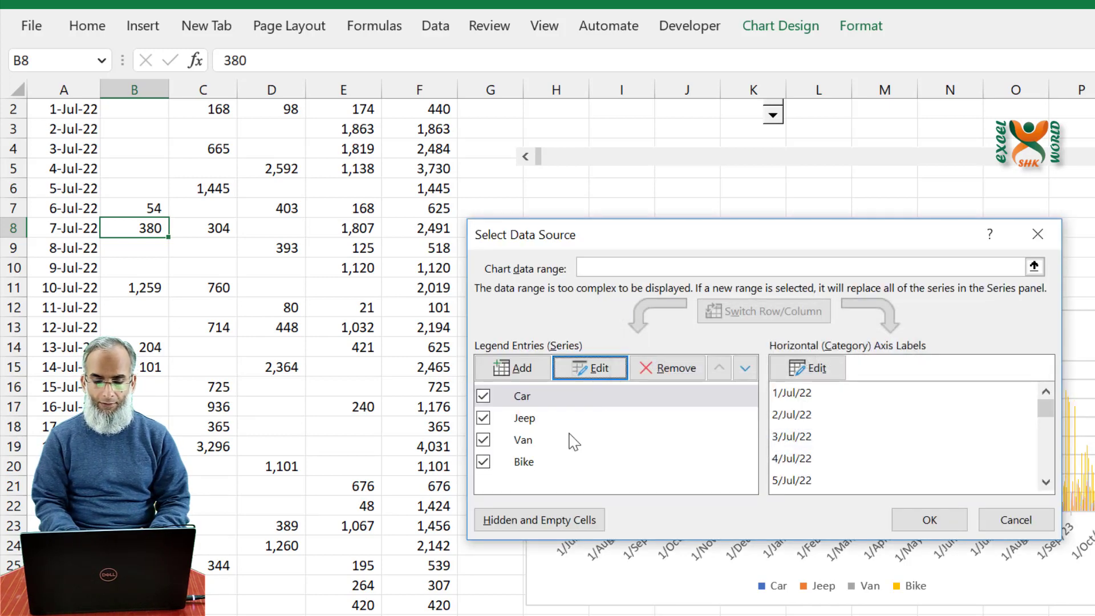
- Set the Jeep series values in the chart's data source to =Sheet1!Jeep
{"action": "left_click", "coordinate": [526, 422]}
{"action": "left_click", "coordinate": [602, 374]}
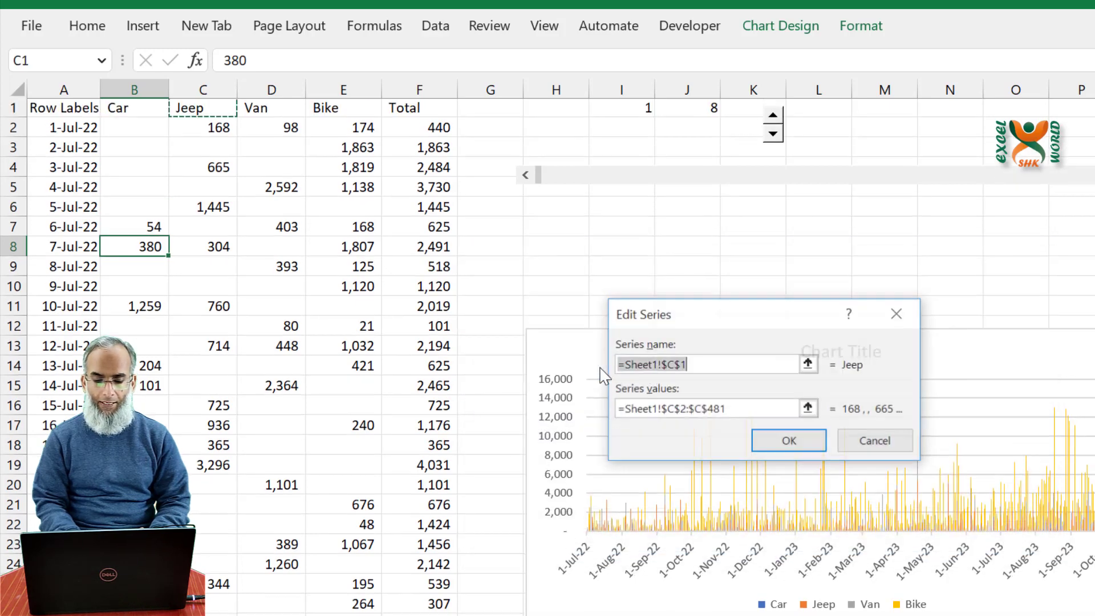
{"action": "left_click", "coordinate": [741, 407]}
{"action": "key", "text": "BackSpace"}
{"action": "key", "text": "BackSpace"}
{"action": "key", "text": "BackSpace"}
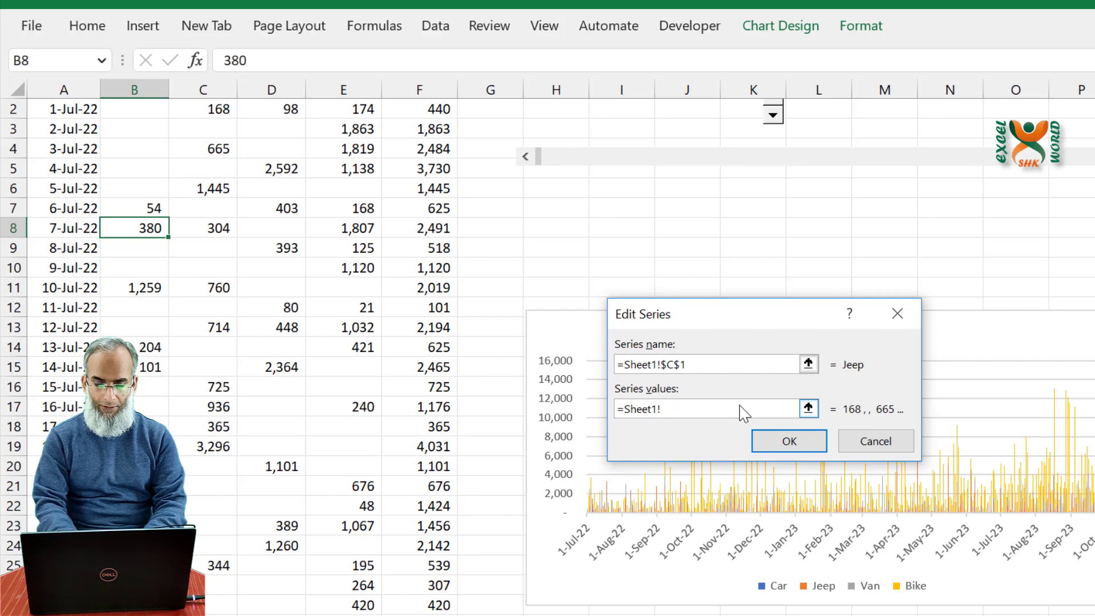
{"action": "type", "text": "Jeep"}
{"action": "left_click", "coordinate": [809, 443]}
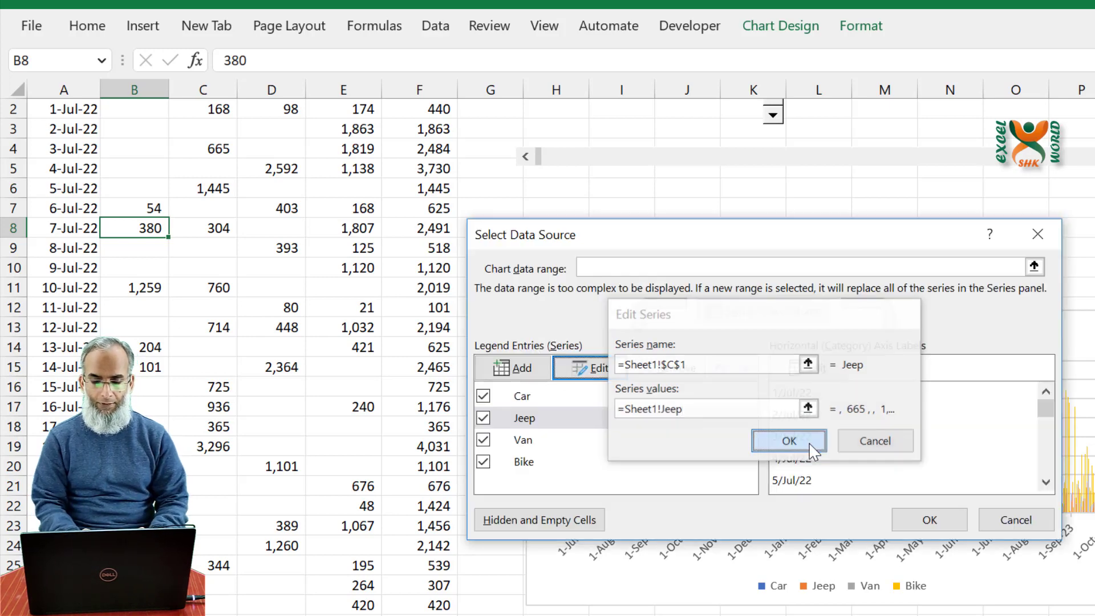
- Set the Van series values in the chart's data source to the Van defined name on Sheet1
{"action": "left_click", "coordinate": [528, 442]}
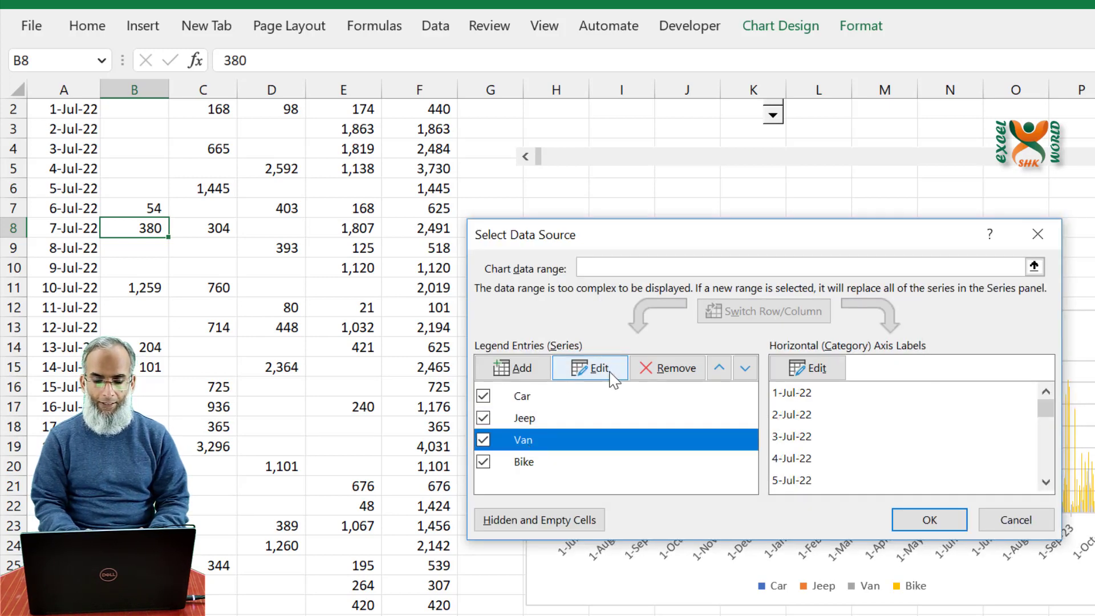
{"action": "left_click", "coordinate": [601, 370]}
{"action": "left_click", "coordinate": [774, 415]}
{"action": "key", "text": "BackSpace"}
{"action": "key", "text": "BackSpace"}
{"action": "key", "text": "BackSpace"}
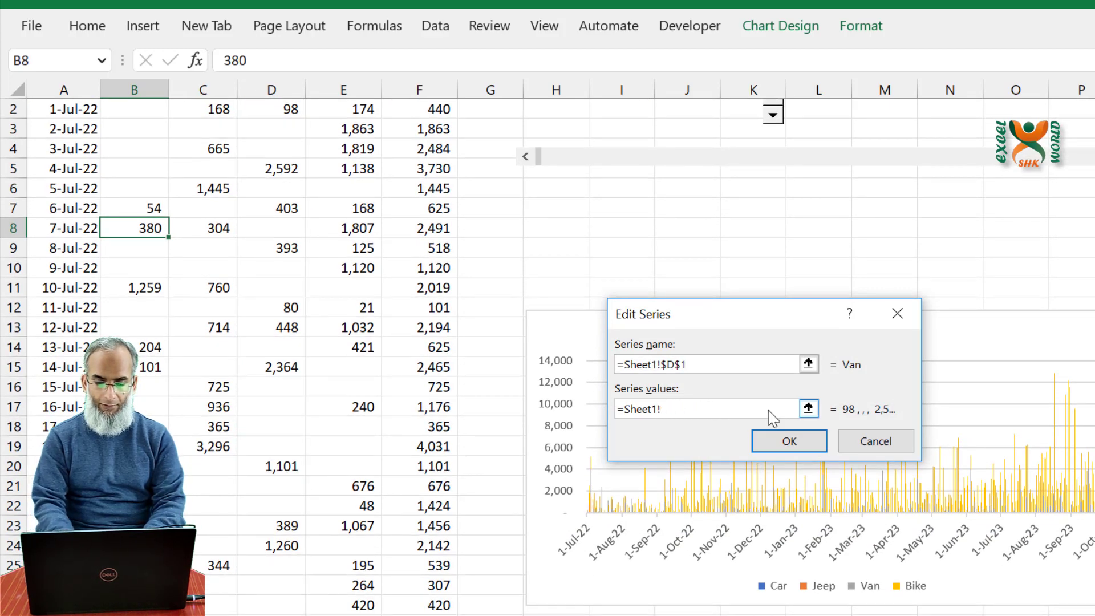
{"action": "left_click", "coordinate": [790, 447]}
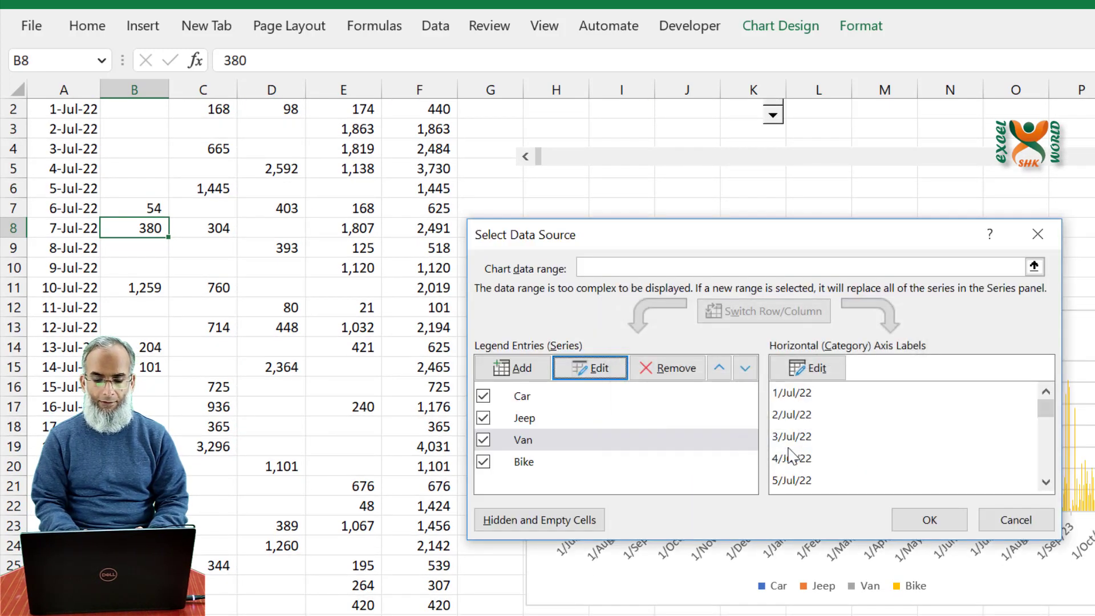
- Edit the Bike series in the chart's data source so its values refer to the Bike defined name on Sheet1
{"action": "left_click", "coordinate": [525, 463]}
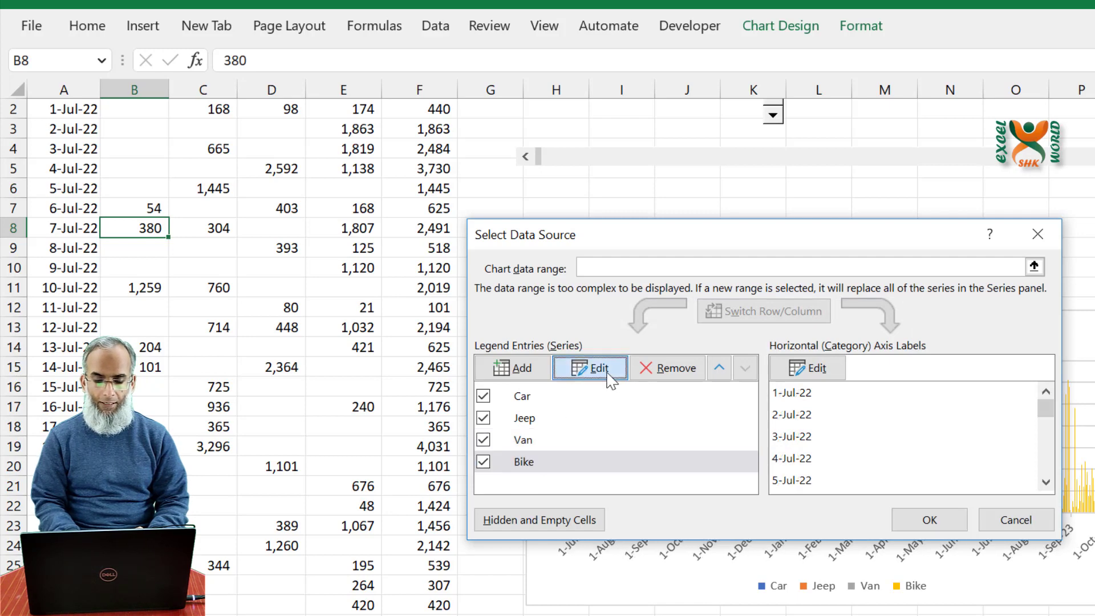
{"action": "left_click", "coordinate": [605, 372]}
{"action": "left_click", "coordinate": [747, 411]}
{"action": "key", "text": "BackSpace"}
{"action": "key", "text": "BackSpace"}
{"action": "key", "text": "BackSpace"}
{"action": "key", "text": "BackSpace"}
{"action": "key", "text": "BackSpace"}
{"action": "key", "text": "BackSpace"}
{"action": "key", "text": "BackSpace"}
{"action": "key", "text": "BackSpace"}
{"action": "key", "text": "BackSpace"}
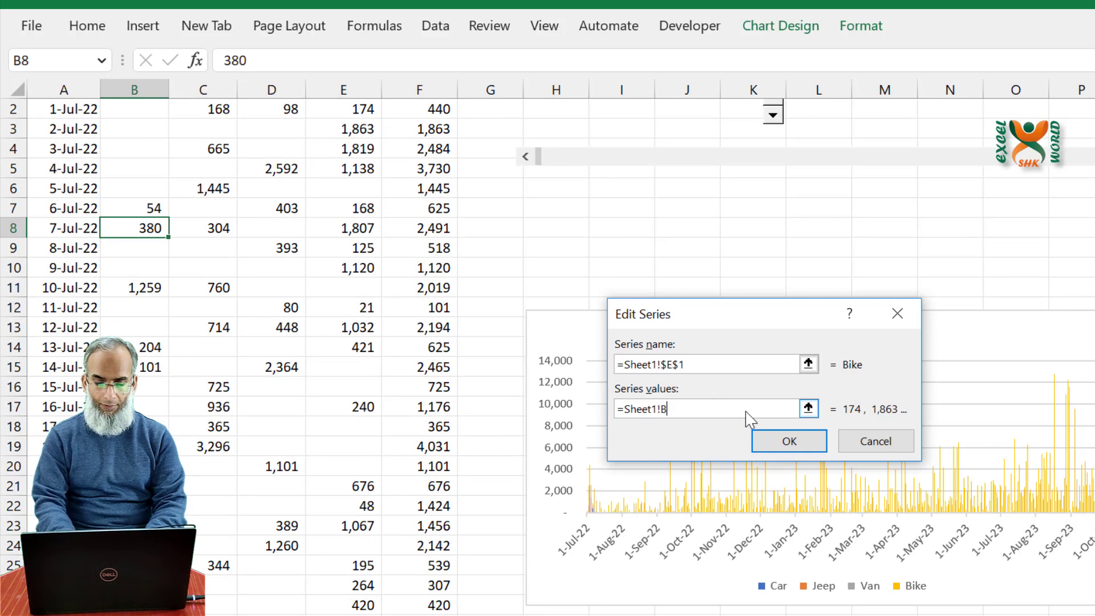
{"action": "left_click", "coordinate": [786, 443]}
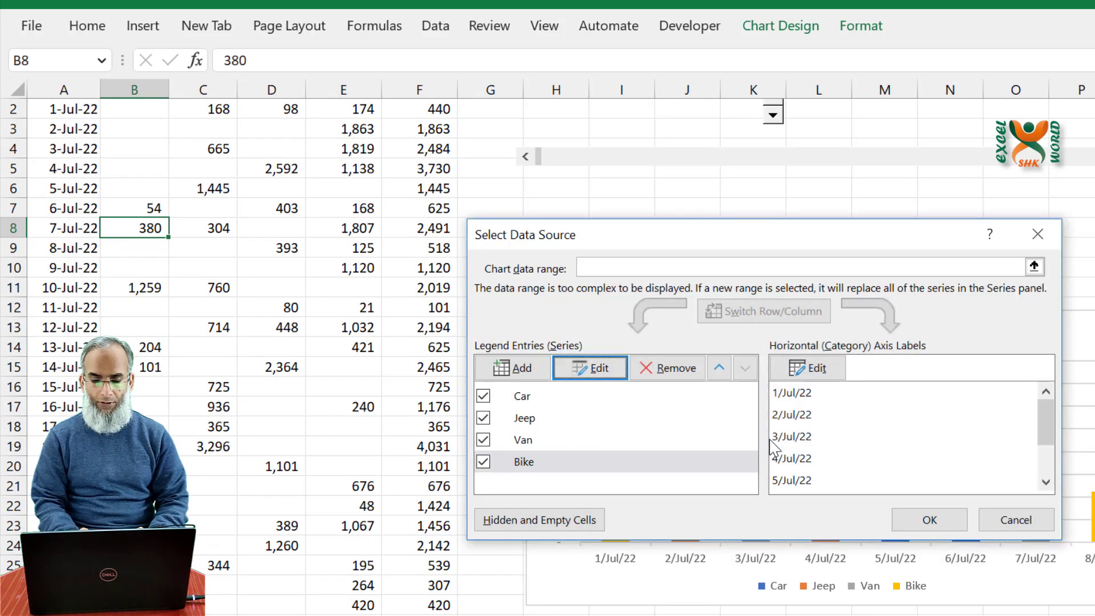
- Point the chart's horizontal axis labels to the defined name for the dates on Sheet1 and apply the data source changes
{"action": "left_click", "coordinate": [817, 369]}
{"action": "left_click", "coordinate": [760, 392]}
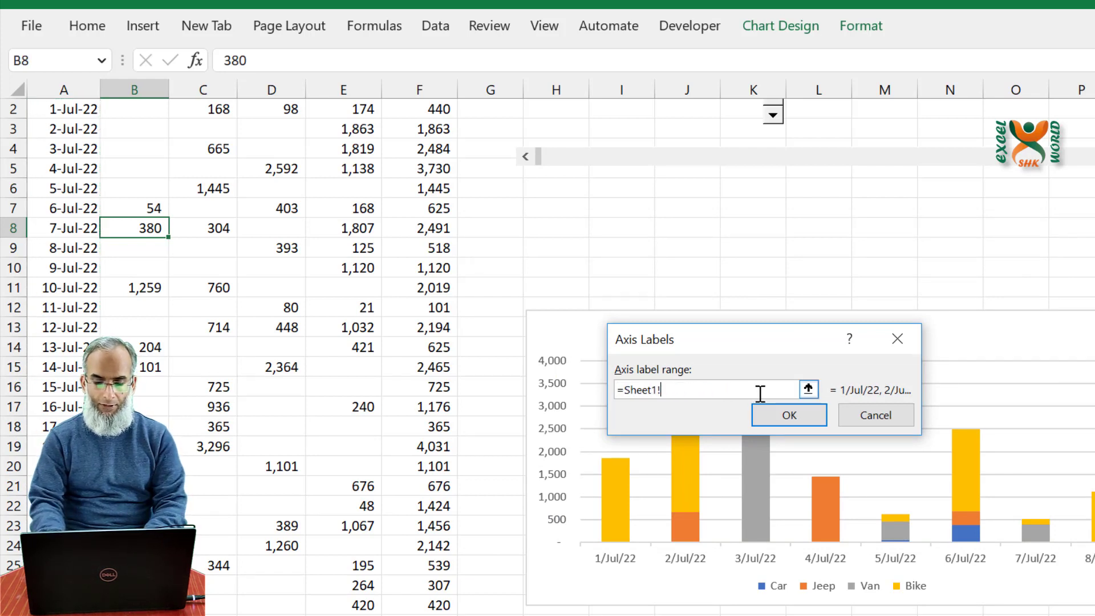
{"action": "left_click", "coordinate": [788, 415]}
{"action": "left_click", "coordinate": [926, 520]}
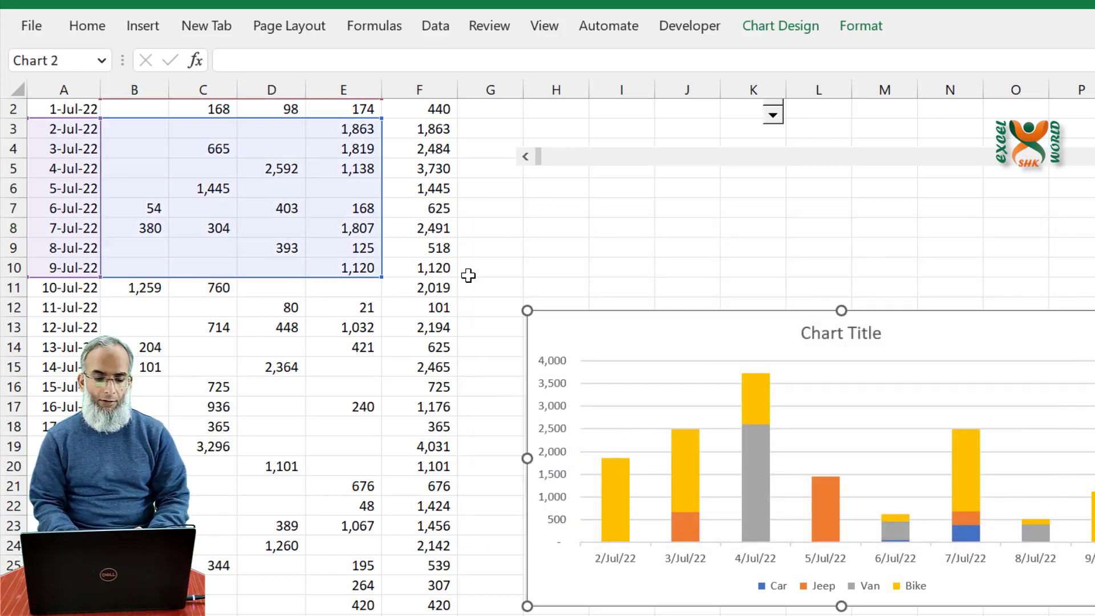
- Scroll the column chart forward with the scroll bar so it starts at 12-Jul-22, and deselect the chart
{"action": "left_click", "coordinate": [956, 162]}
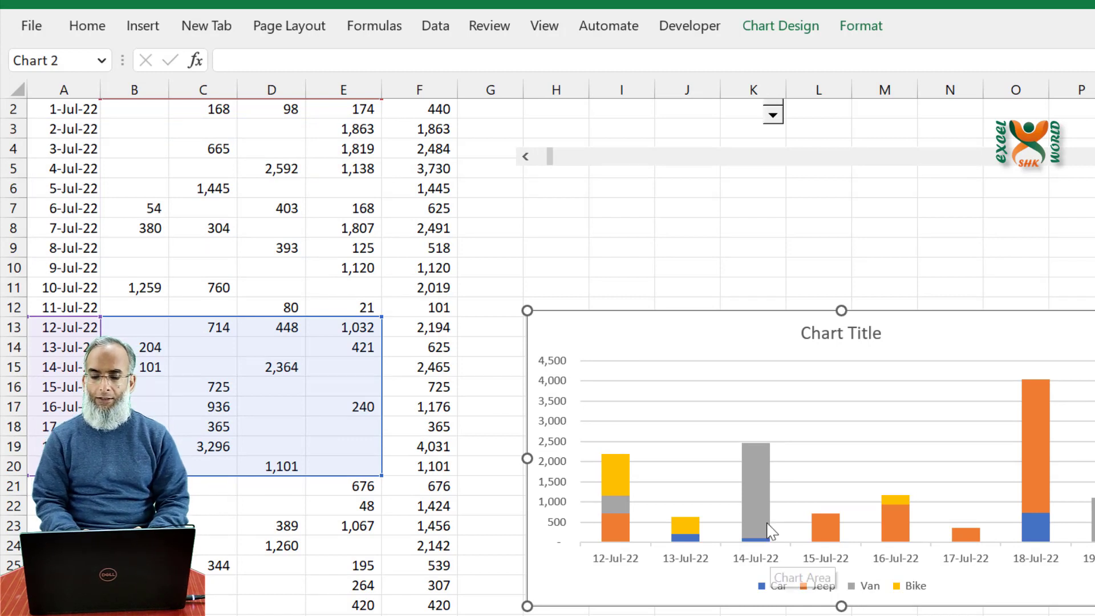
{"action": "left_click", "coordinate": [626, 268]}
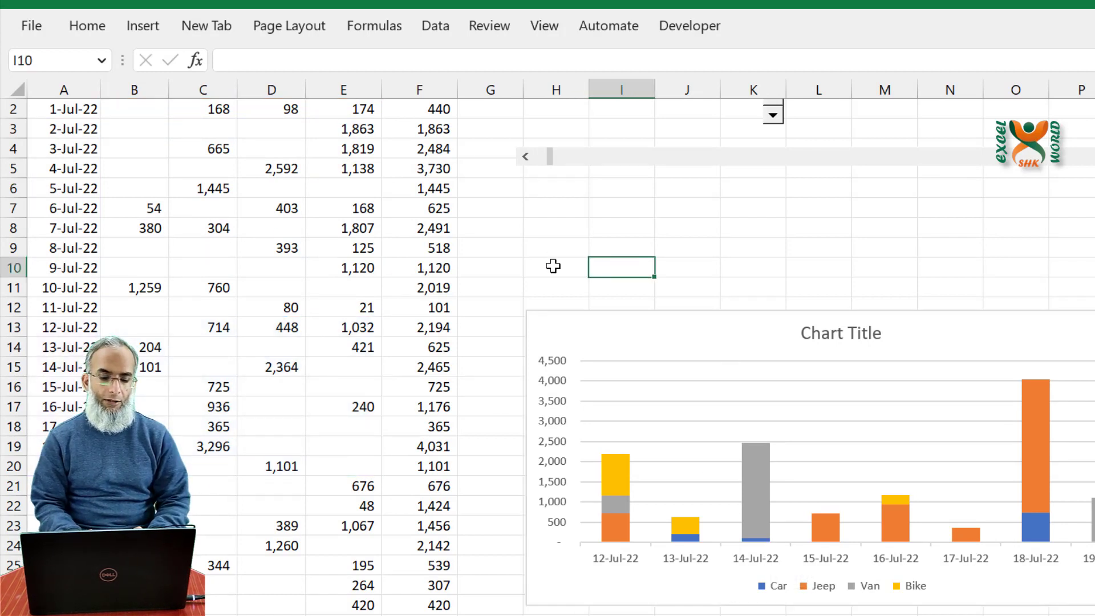
- Insert a basic 2-D line chart from the daily vehicle data table
{"action": "left_click", "coordinate": [212, 190]}
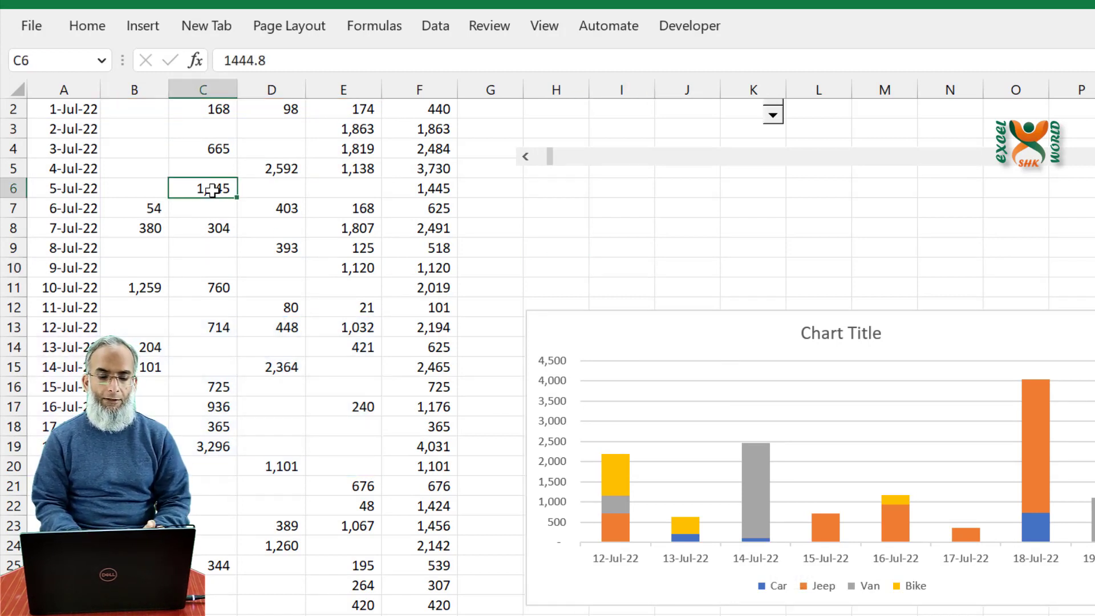
{"action": "left_click", "coordinate": [143, 26]}
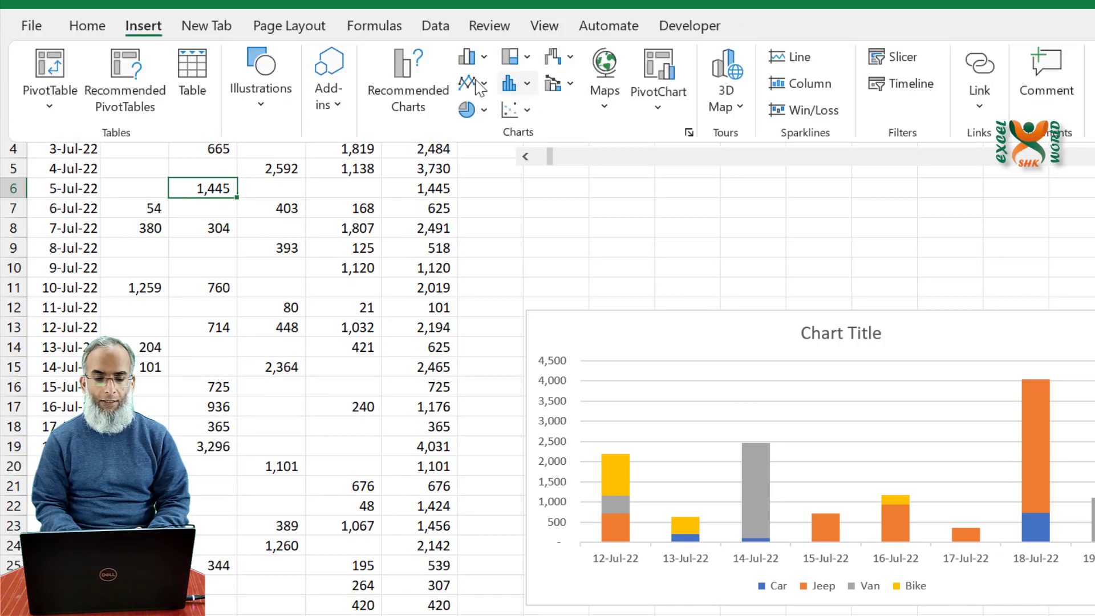
{"action": "left_click", "coordinate": [473, 83]}
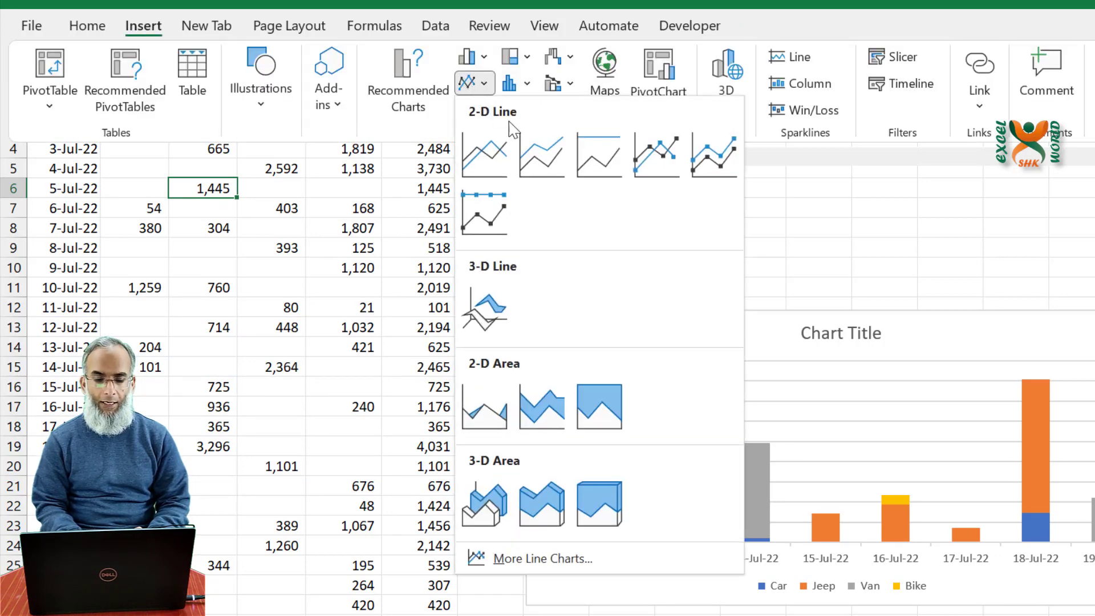
{"action": "left_click", "coordinate": [484, 154]}
- Place the line chart just below the scroll bar, widen it to match the column chart and shorten it into a strip
{"action": "left_click_drag", "start_coordinate": [902, 344], "coordinate": [1017, 317]}
{"action": "scroll", "coordinate": [1016, 317], "scroll_direction": "up", "scroll_amount": 1}
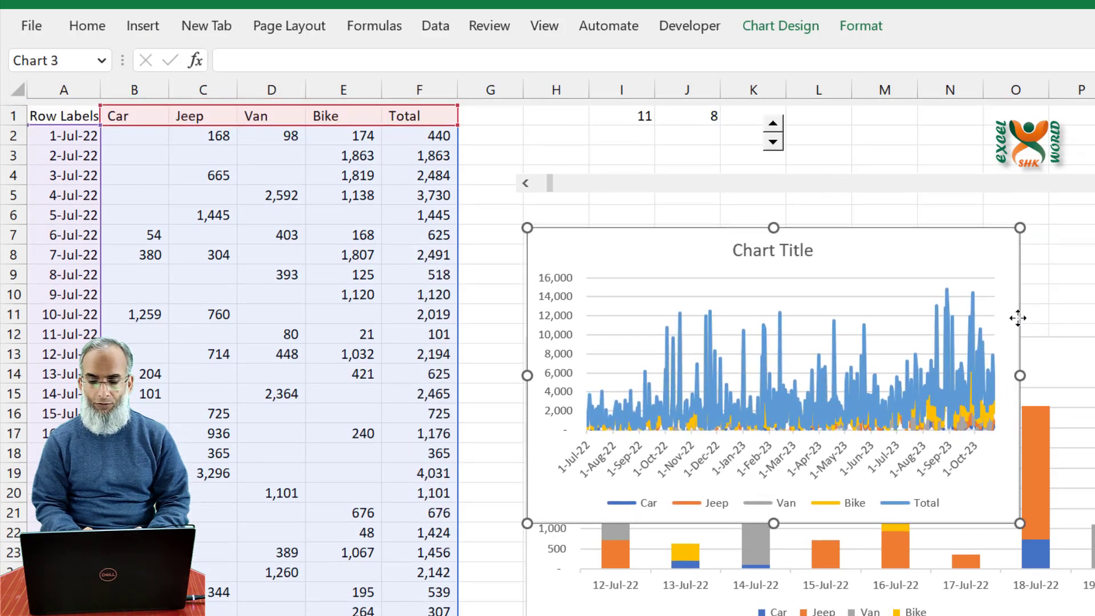
{"action": "left_click_drag", "start_coordinate": [1020, 370], "coordinate": [1091, 369]}
{"action": "left_click_drag", "start_coordinate": [843, 517], "coordinate": [841, 383]}
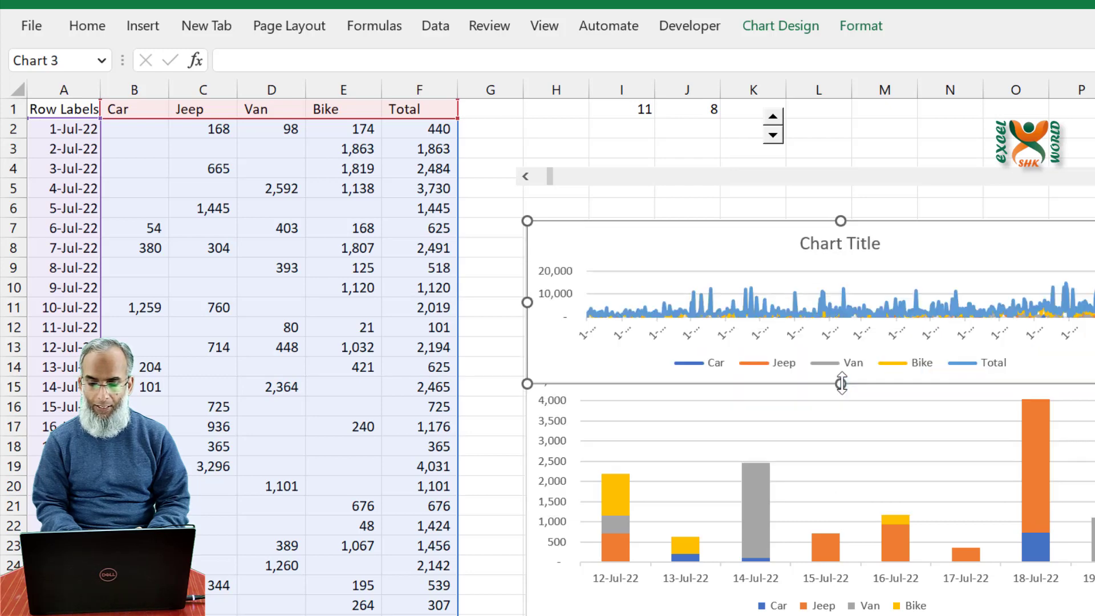
- Delete the vertical axis and the gridlines from the stacked column chart
{"action": "left_click", "coordinate": [557, 485]}
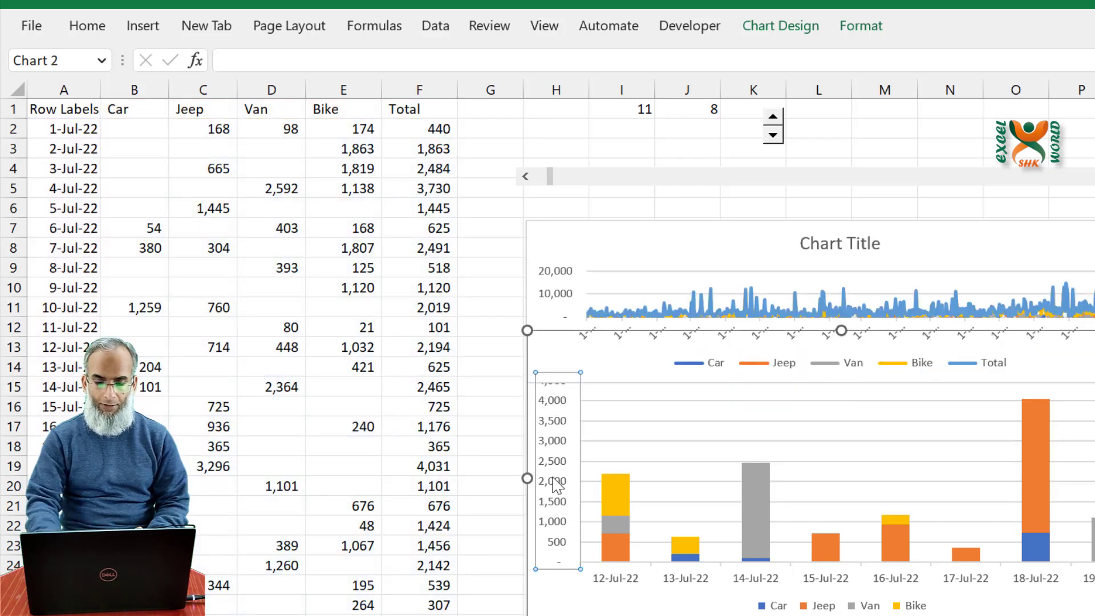
{"action": "key", "text": "Delete"}
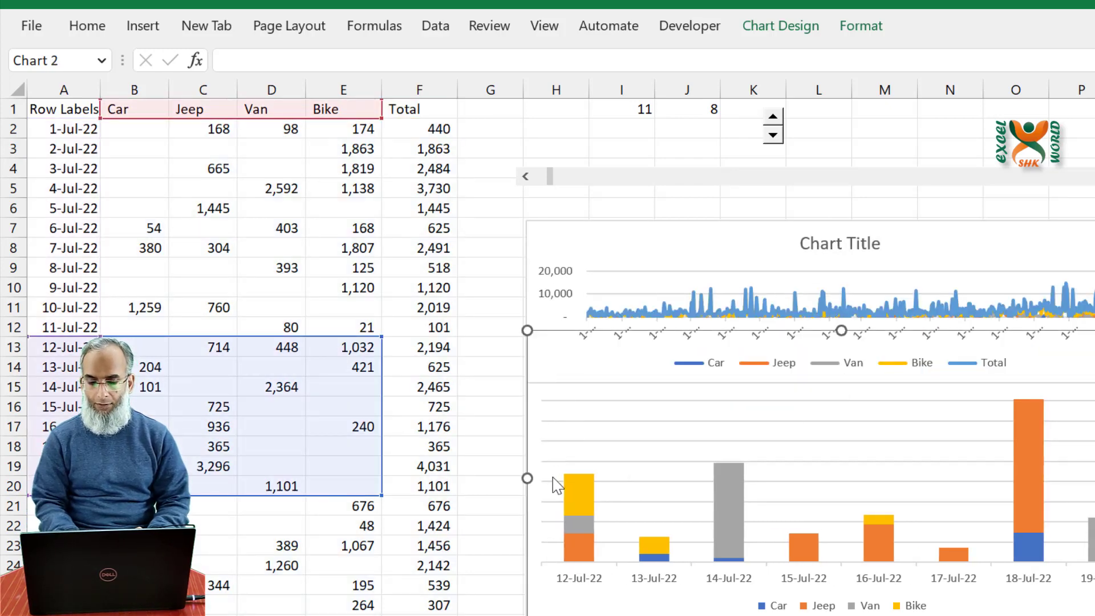
{"action": "left_click", "coordinate": [819, 442]}
{"action": "key", "text": "Delete"}
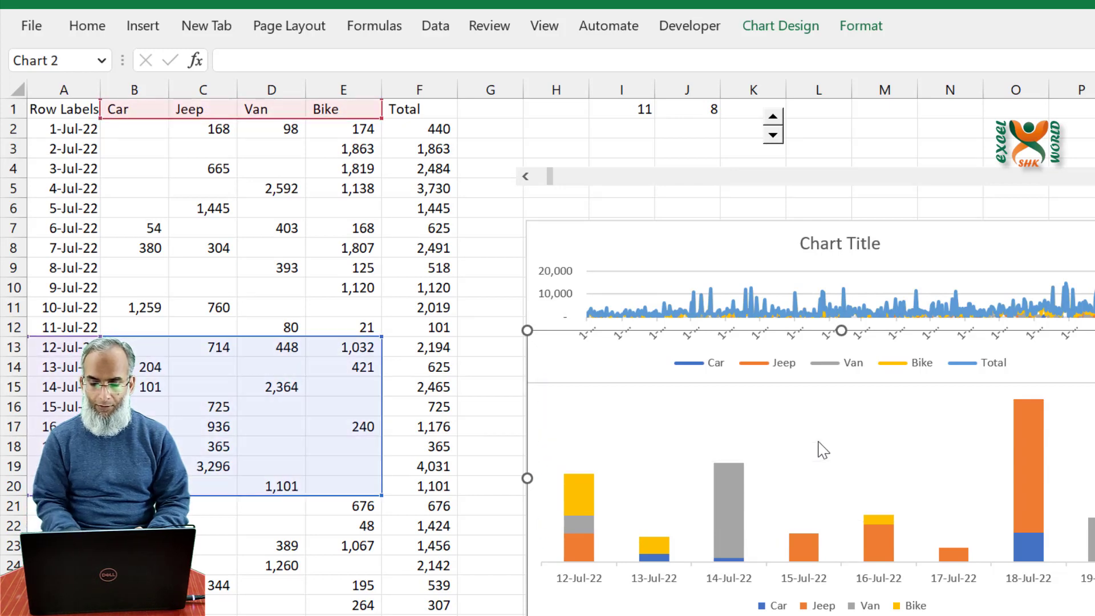
- Delete the line chart's legend and narrow its data range to the Total column only
{"action": "left_click", "coordinate": [853, 366]}
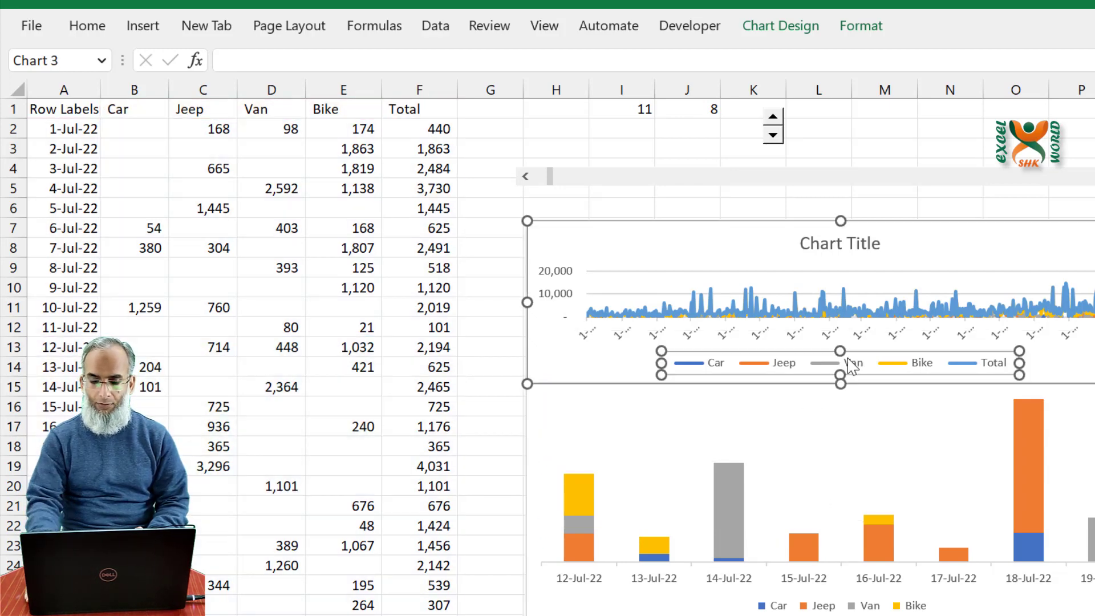
{"action": "key", "text": "Delete"}
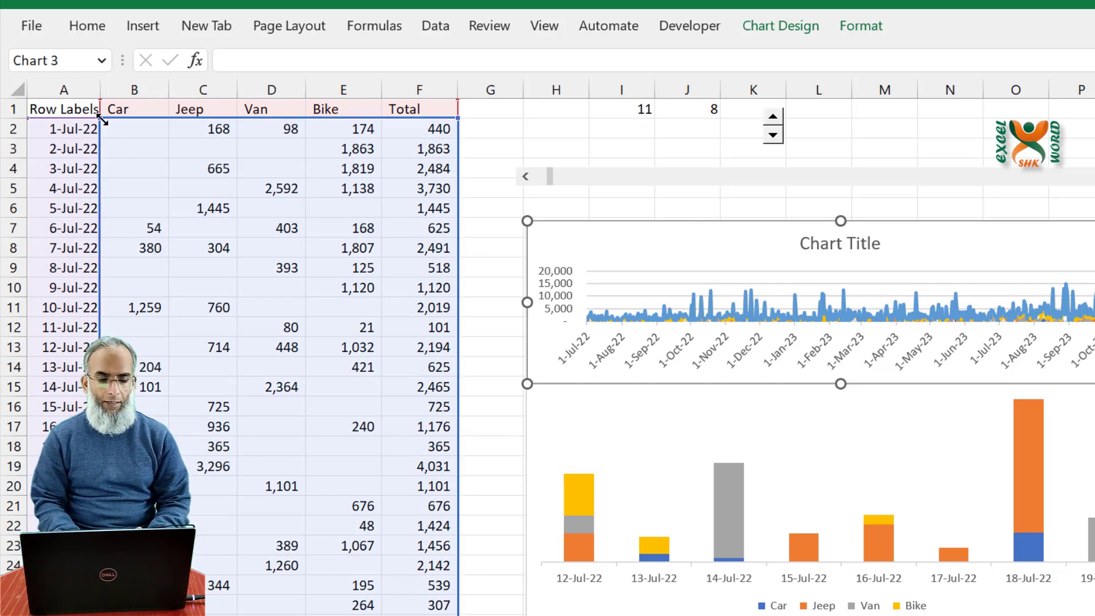
{"action": "left_click_drag", "start_coordinate": [120, 122], "coordinate": [366, 123]}
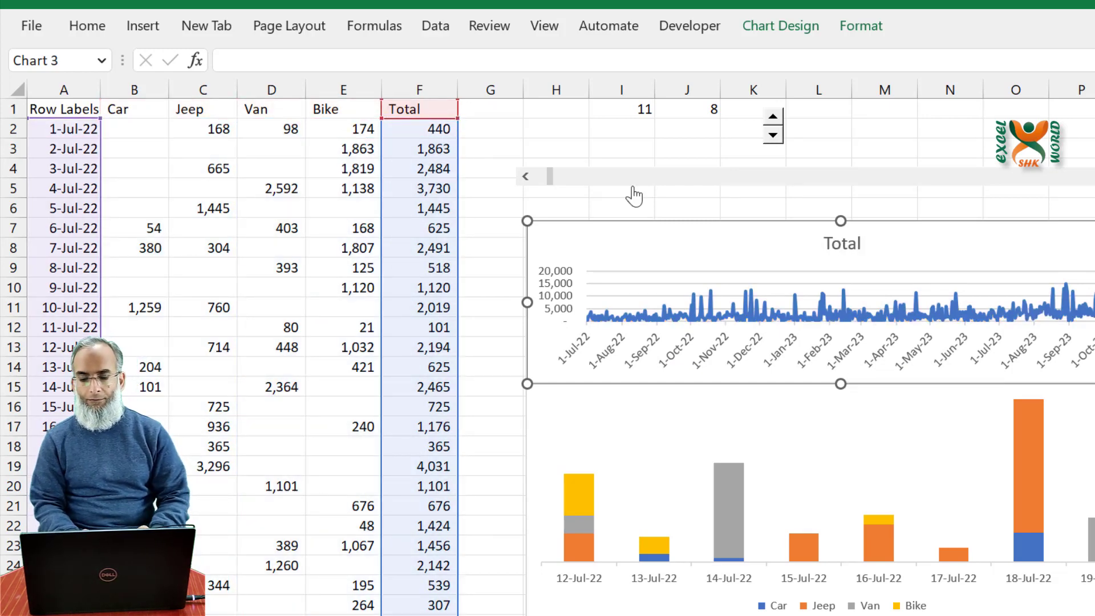
- Delete the title and the vertical axis of the Total line chart
{"action": "left_click", "coordinate": [856, 254]}
{"action": "key", "text": "Delete"}
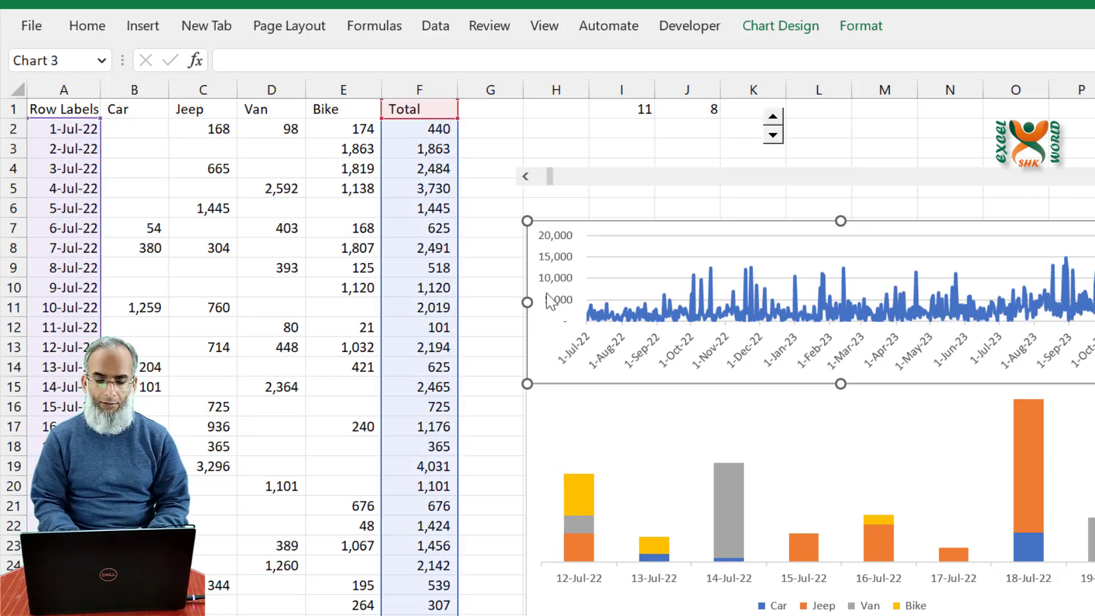
{"action": "left_click", "coordinate": [568, 281]}
{"action": "key", "text": "Delete"}
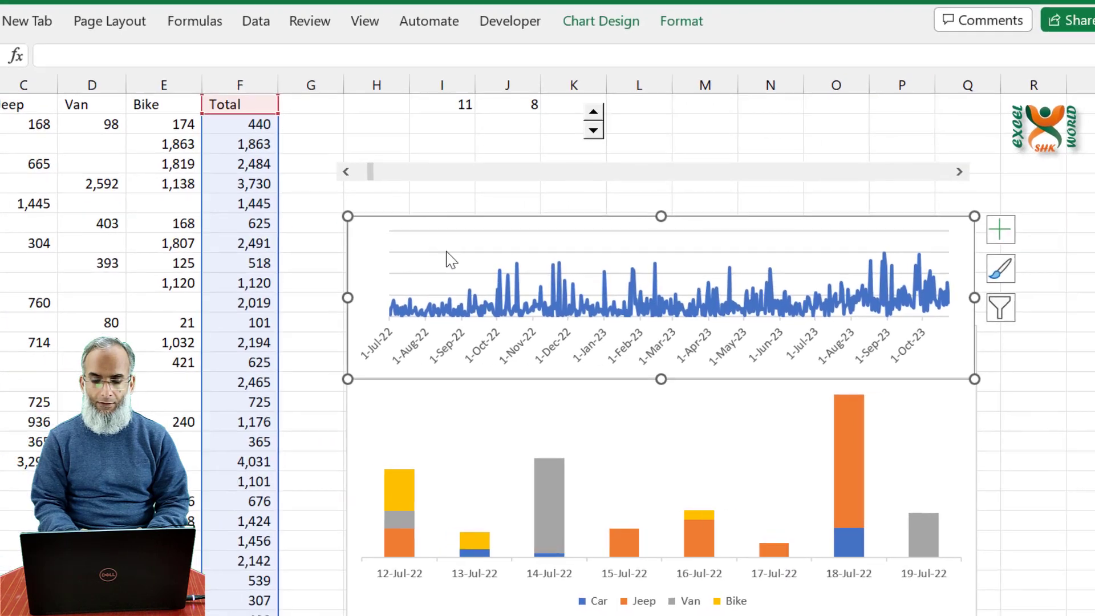
- Remove the gridlines and the horizontal date axis from the Total line chart, and deselect it
{"action": "left_click", "coordinate": [612, 259]}
{"action": "key", "text": "Delete"}
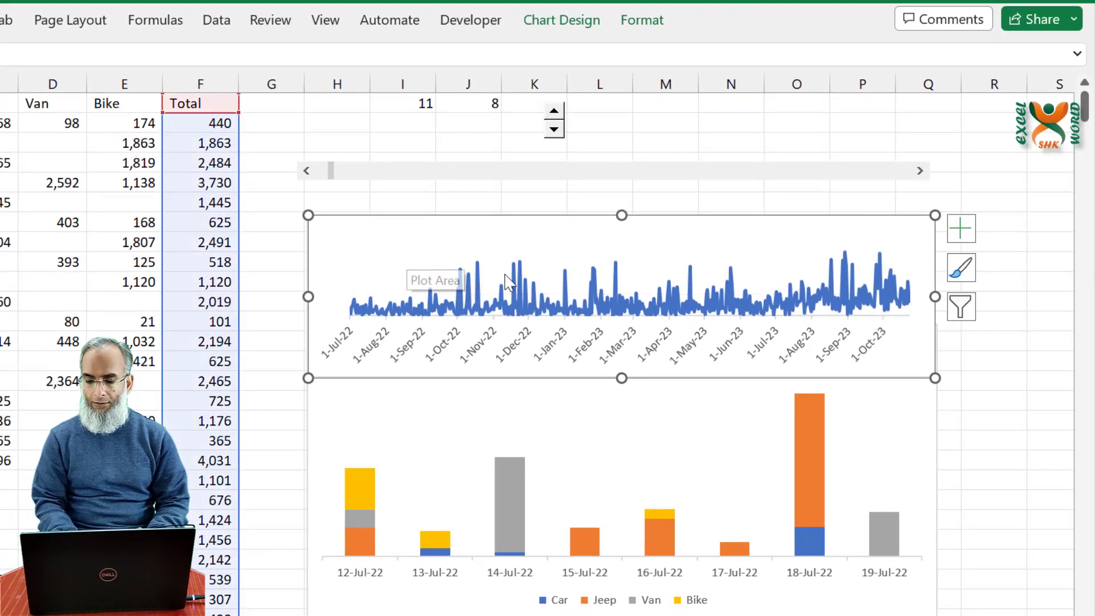
{"action": "left_click", "coordinate": [716, 363]}
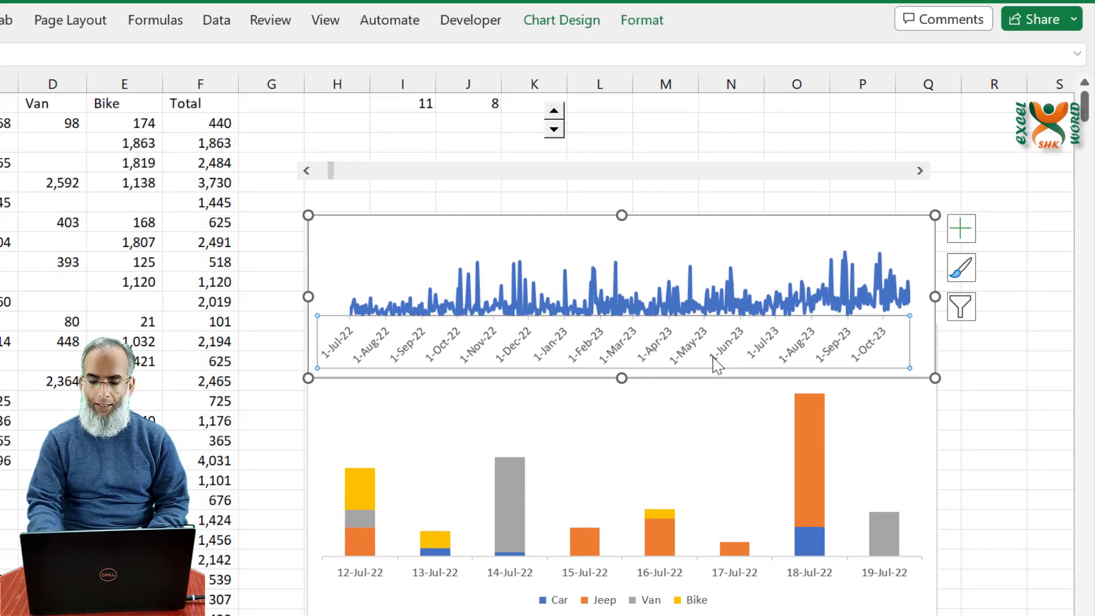
{"action": "key", "text": "Delete"}
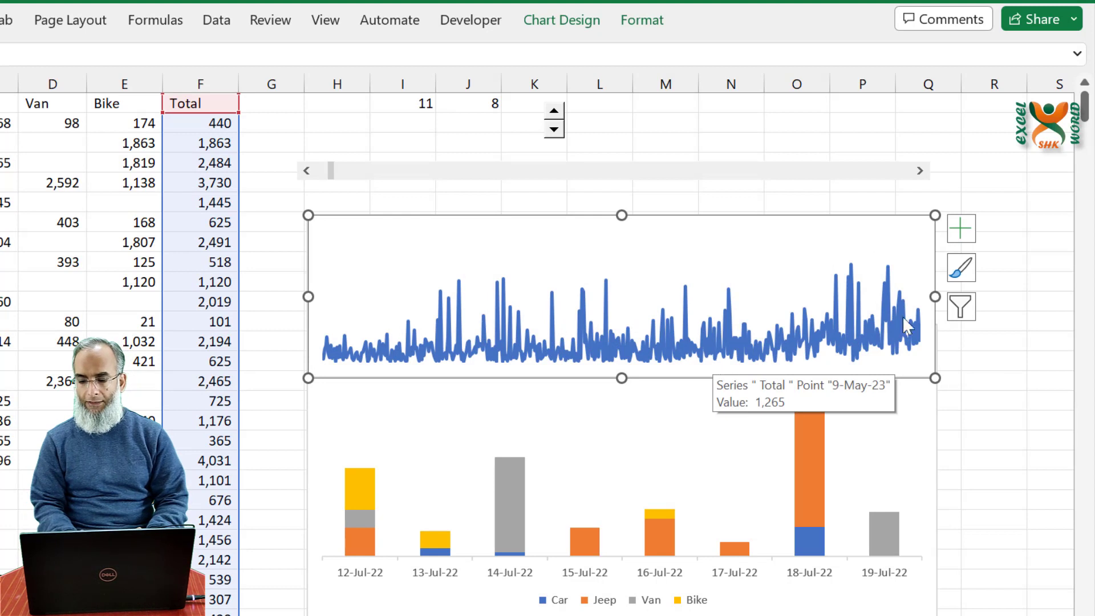
{"action": "left_click", "coordinate": [994, 360]}
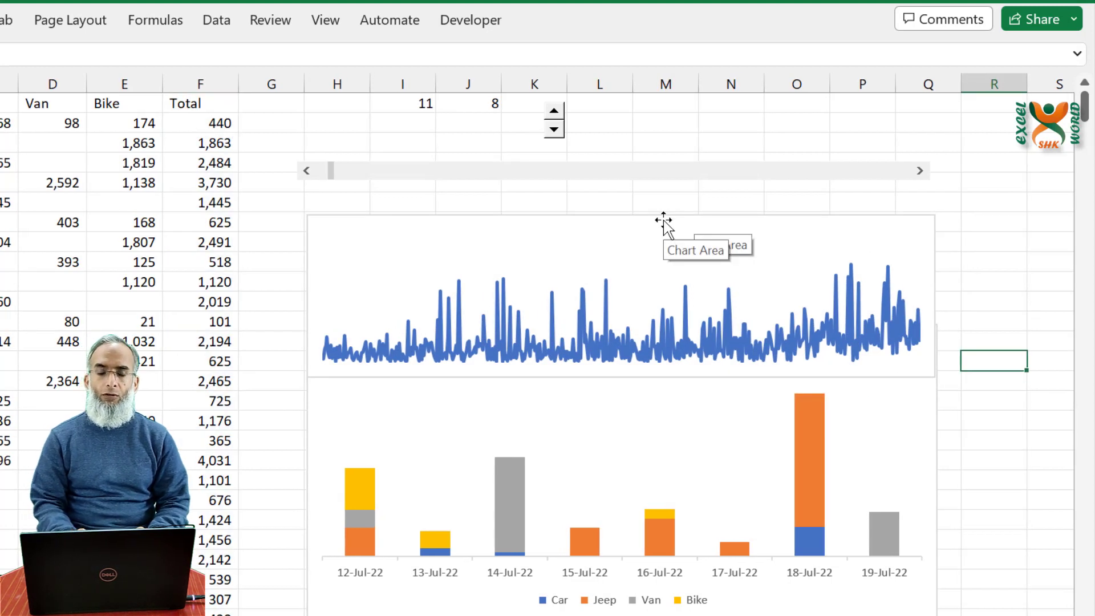
- Format the Total series with no line and set its marker border to no line
{"action": "left_click", "coordinate": [664, 220]}
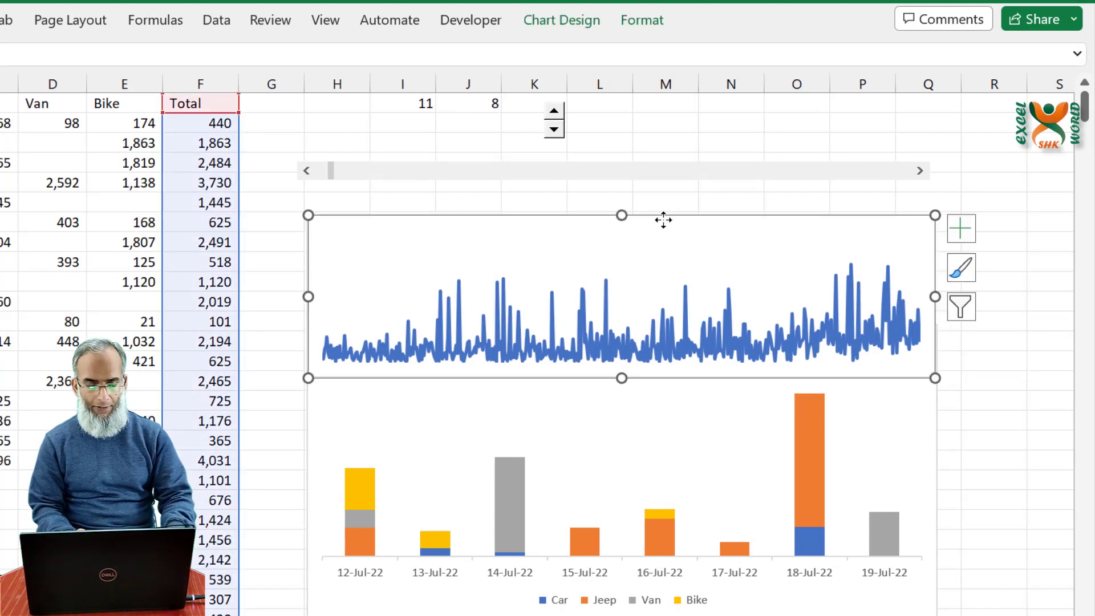
{"action": "double_click", "coordinate": [664, 220]}
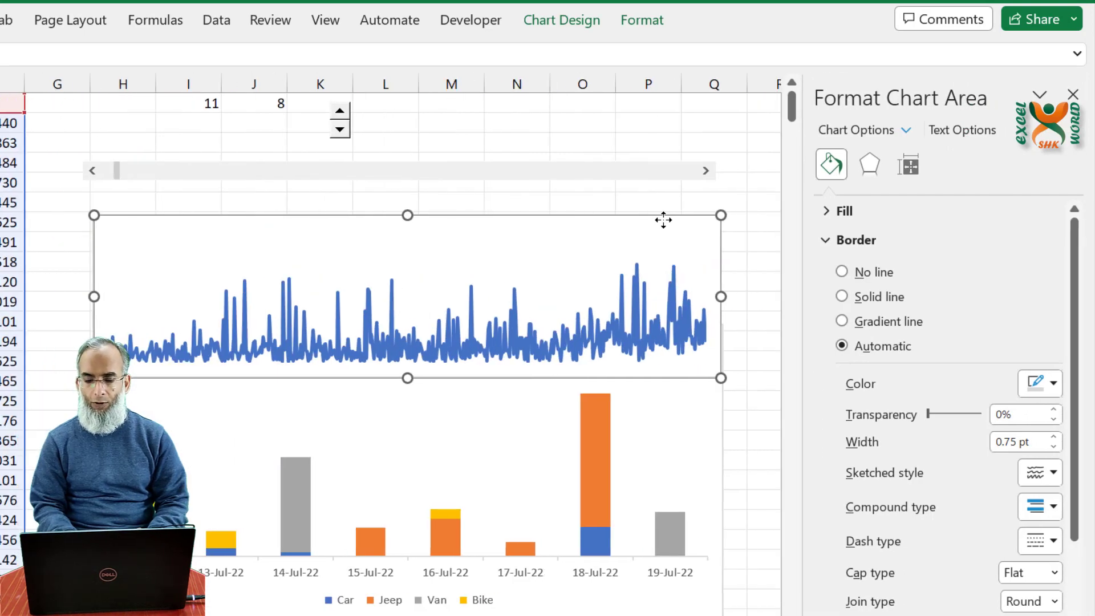
{"action": "left_click", "coordinate": [635, 317]}
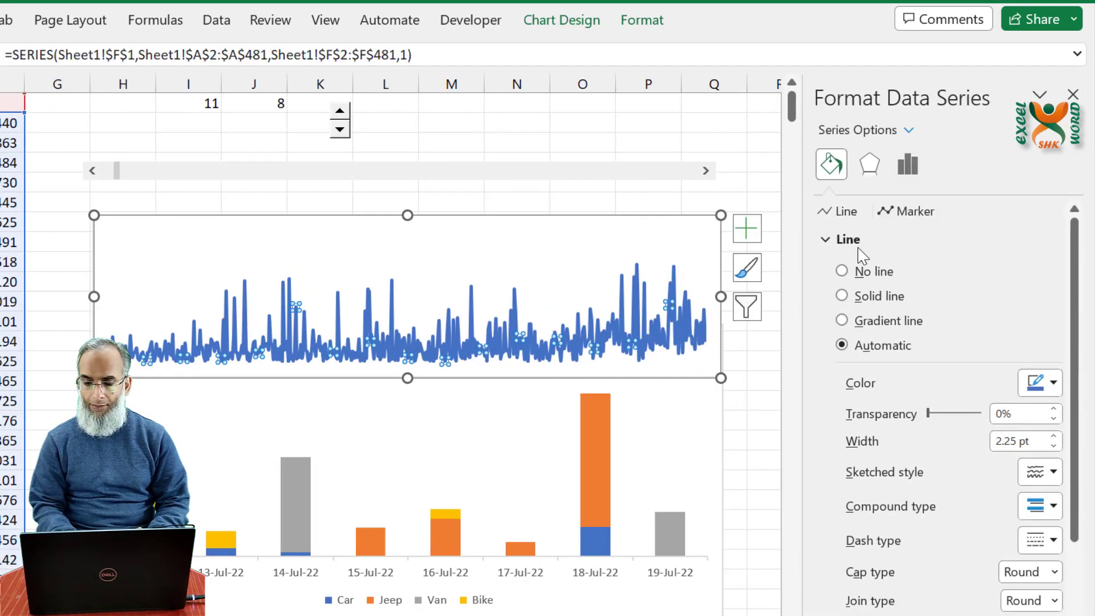
{"action": "left_click", "coordinate": [841, 271]}
{"action": "left_click", "coordinate": [904, 213]}
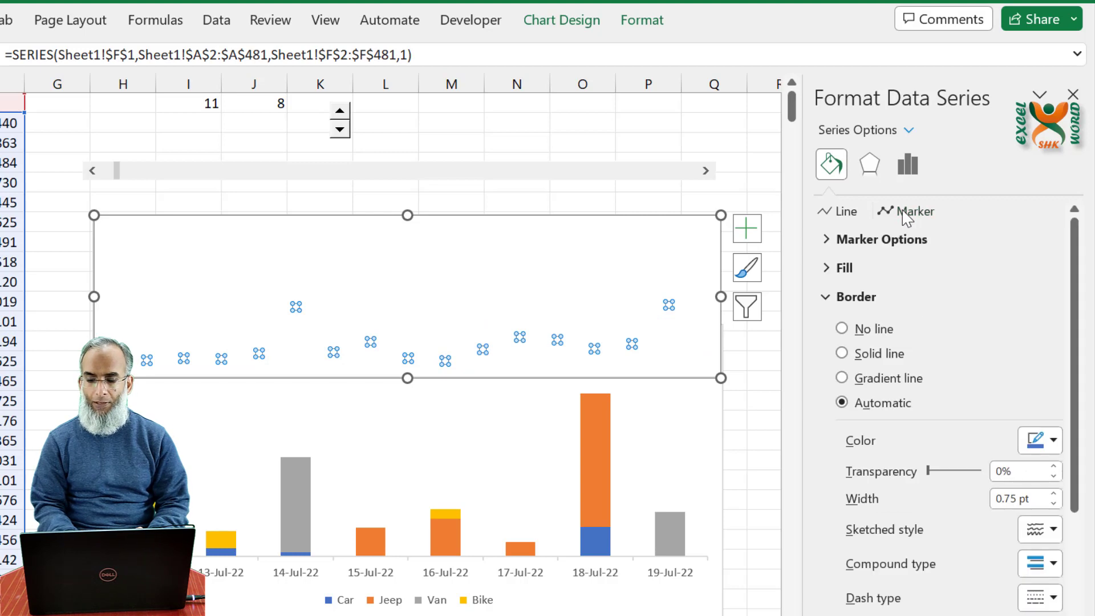
{"action": "left_click", "coordinate": [843, 329]}
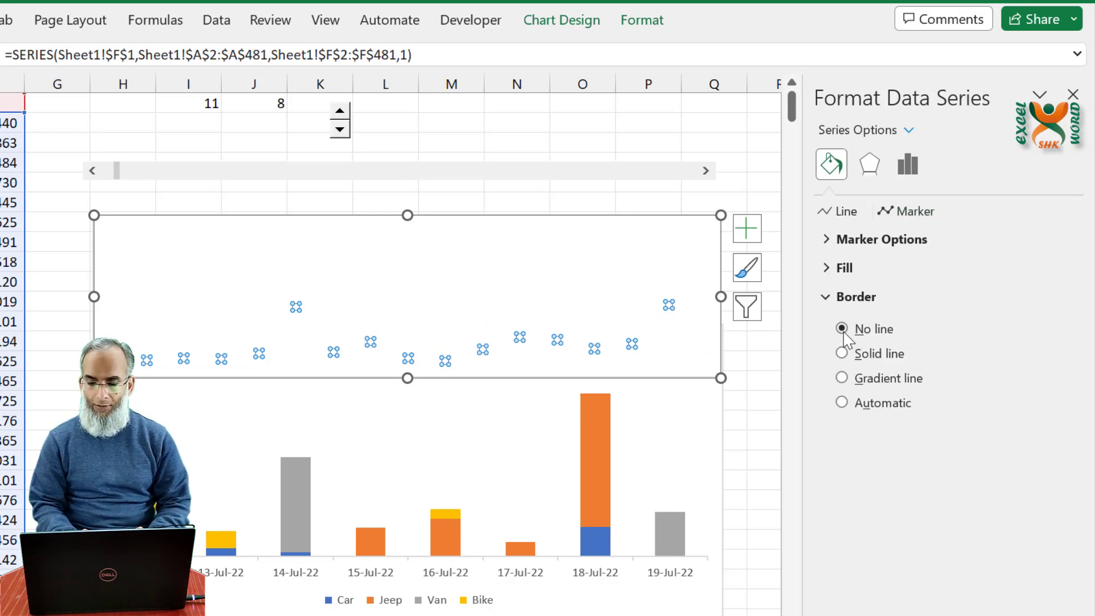
- Give the Total series built-in markers of the round dot type
{"action": "left_click", "coordinate": [847, 239]}
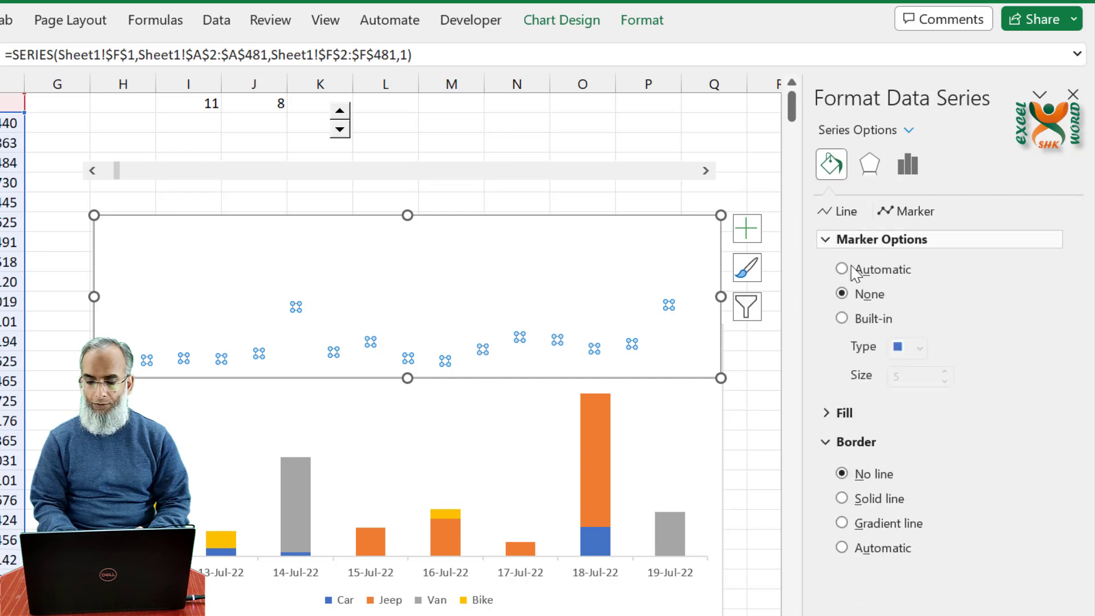
{"action": "left_click", "coordinate": [842, 318]}
{"action": "left_click", "coordinate": [919, 348]}
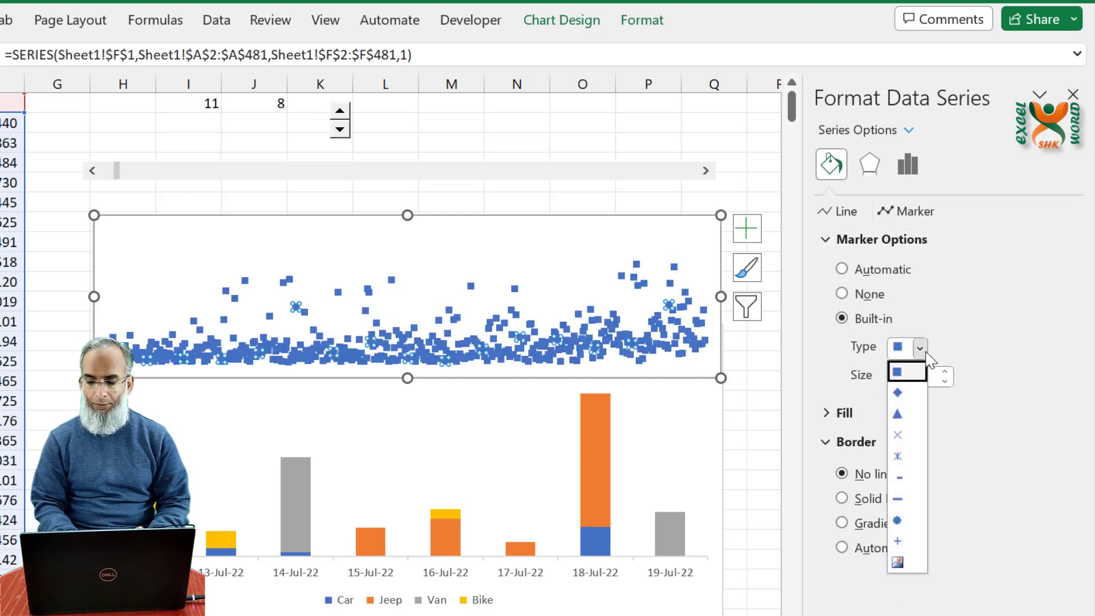
{"action": "left_click", "coordinate": [918, 521]}
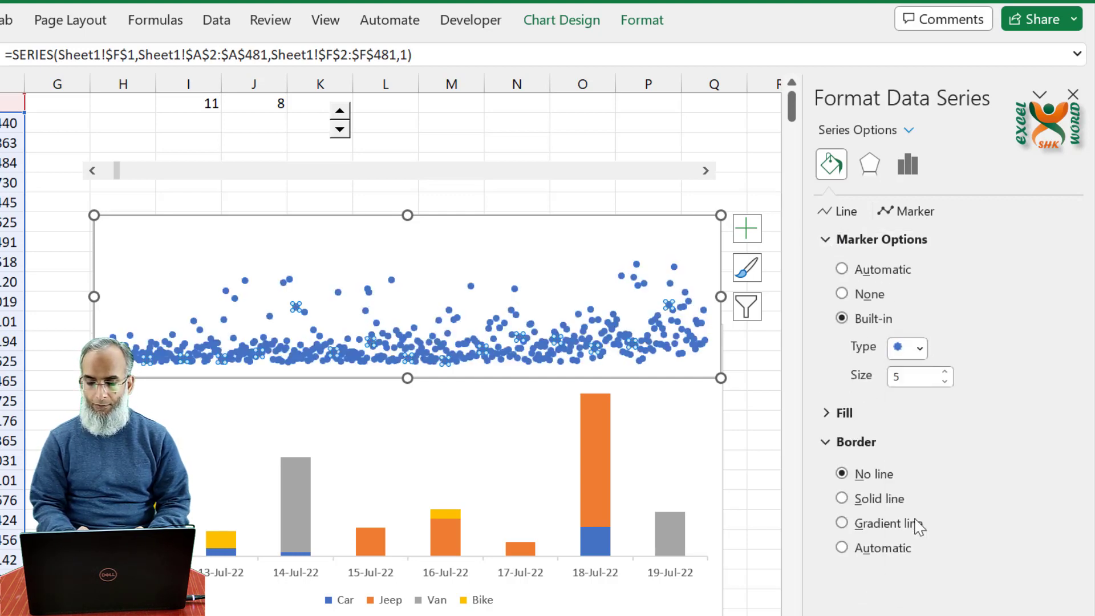
- Set the size of the Total series' built-in round markers to 10
{"action": "left_click", "coordinate": [946, 371]}
{"action": "left_click", "coordinate": [946, 372]}
{"action": "left_click", "coordinate": [946, 372]}
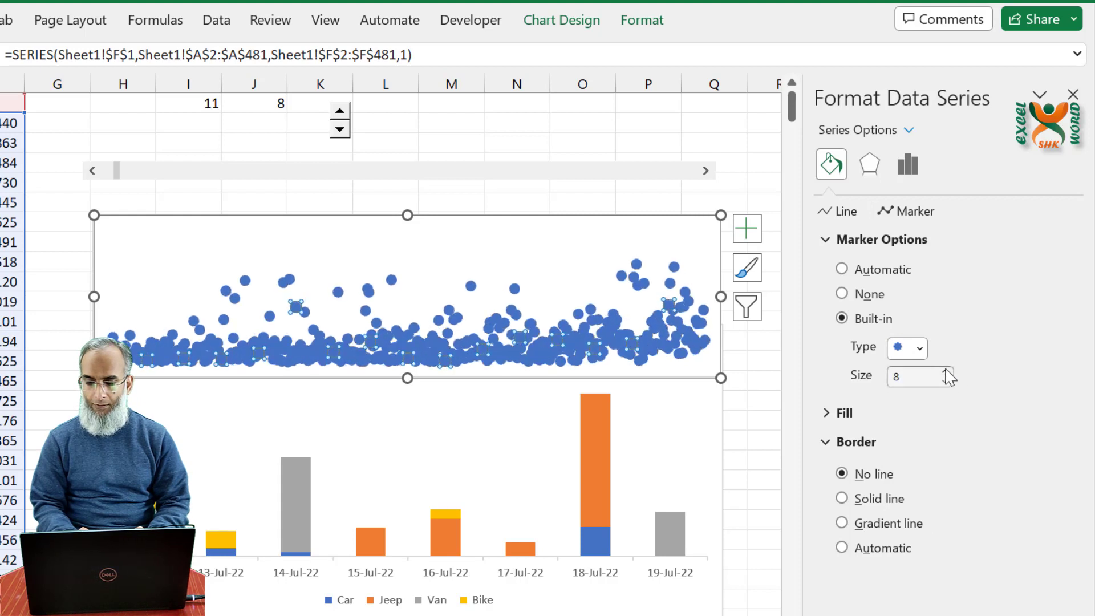
{"action": "left_click", "coordinate": [946, 372]}
{"action": "left_click", "coordinate": [946, 372]}
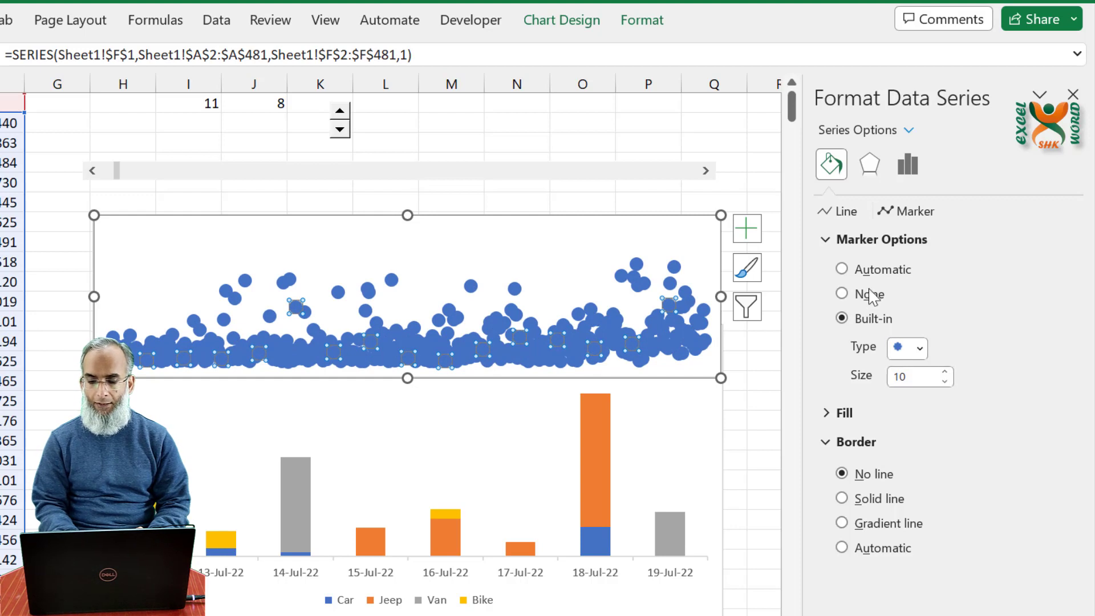
- Give the Total series markers a solid yellow border line and close the series formatting options
{"action": "left_click", "coordinate": [826, 244]}
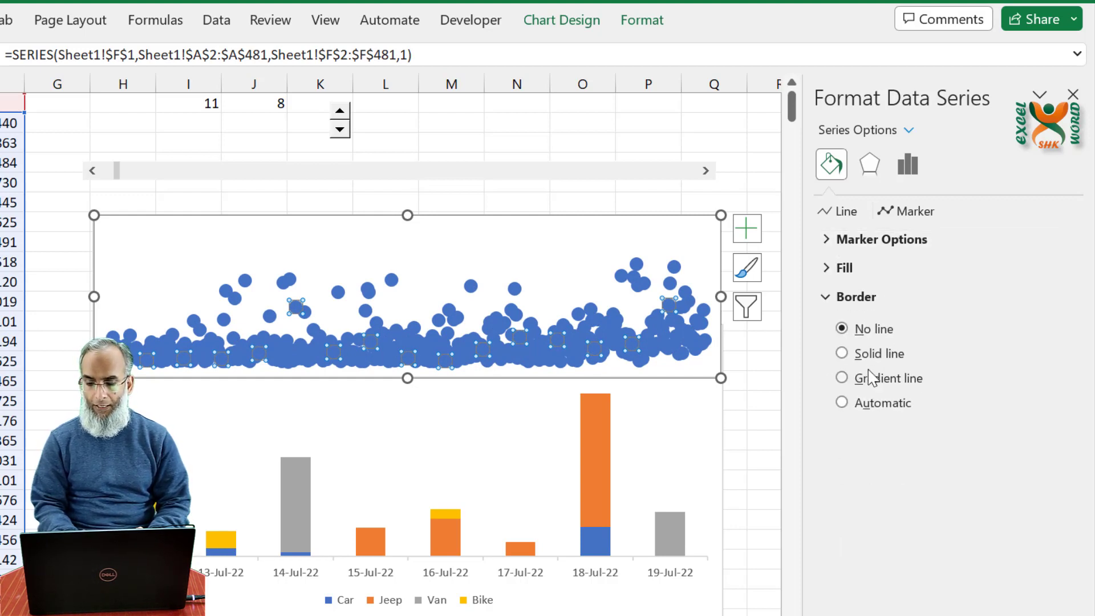
{"action": "left_click", "coordinate": [860, 354]}
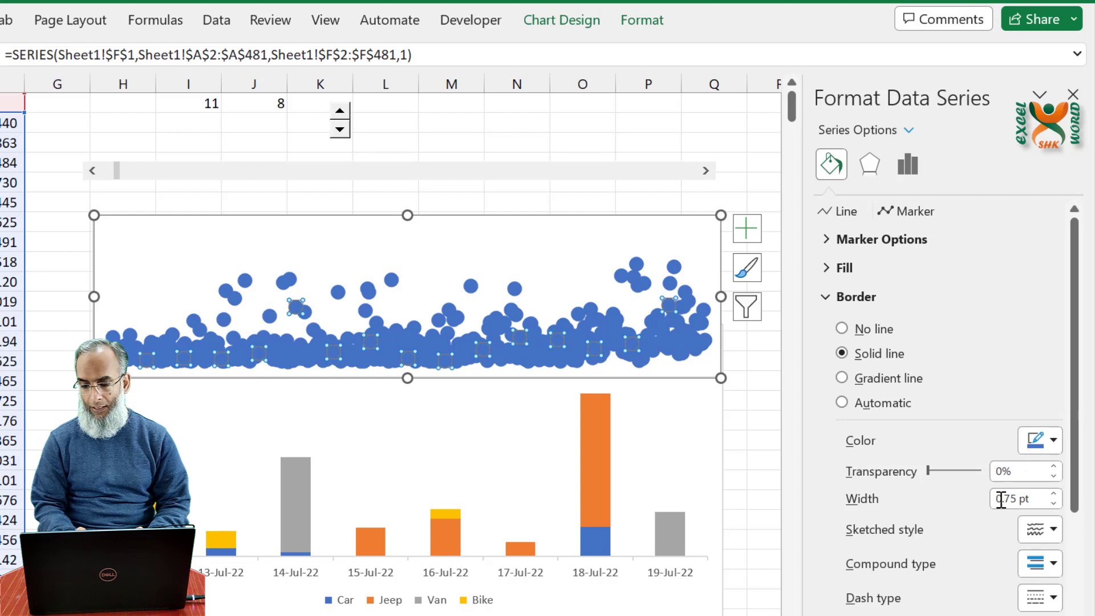
{"action": "left_click", "coordinate": [1047, 446]}
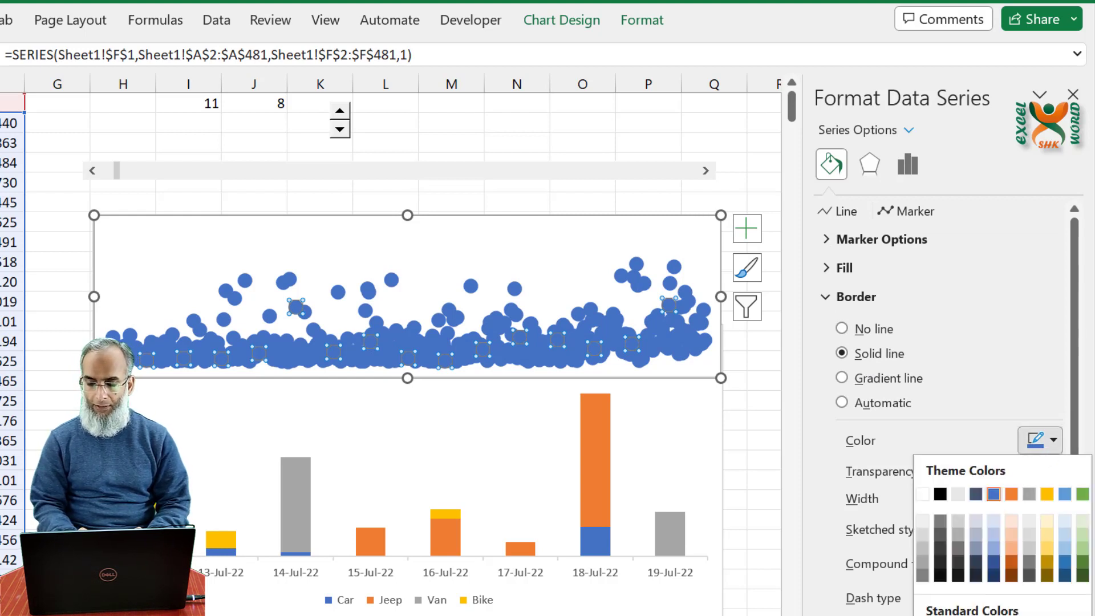
{"action": "left_click", "coordinate": [976, 615]}
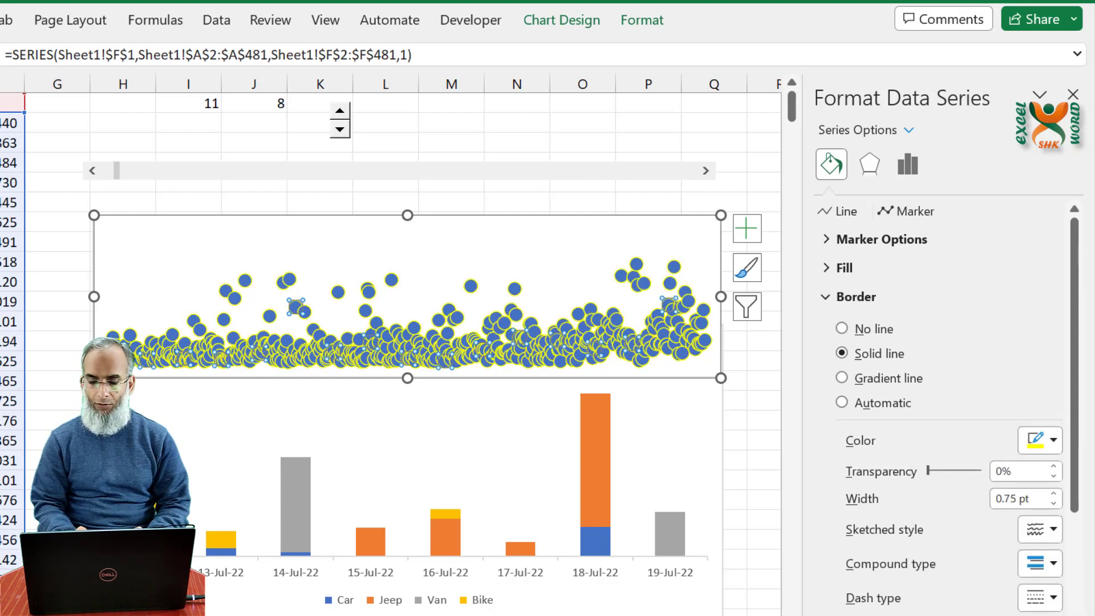
{"action": "left_click", "coordinate": [1072, 94]}
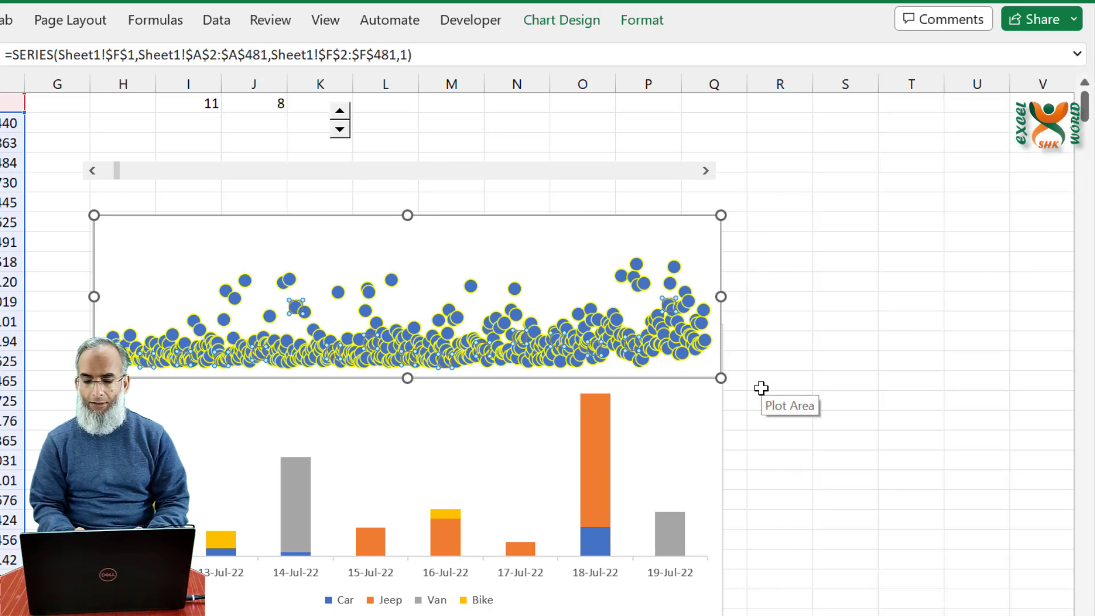
- Edit the Total series in the chart's data source so that its values refer to =Sheet1!Total
{"action": "scroll", "coordinate": [761, 388], "scroll_direction": "left", "scroll_amount": 3}
{"action": "left_click", "coordinate": [761, 228]}
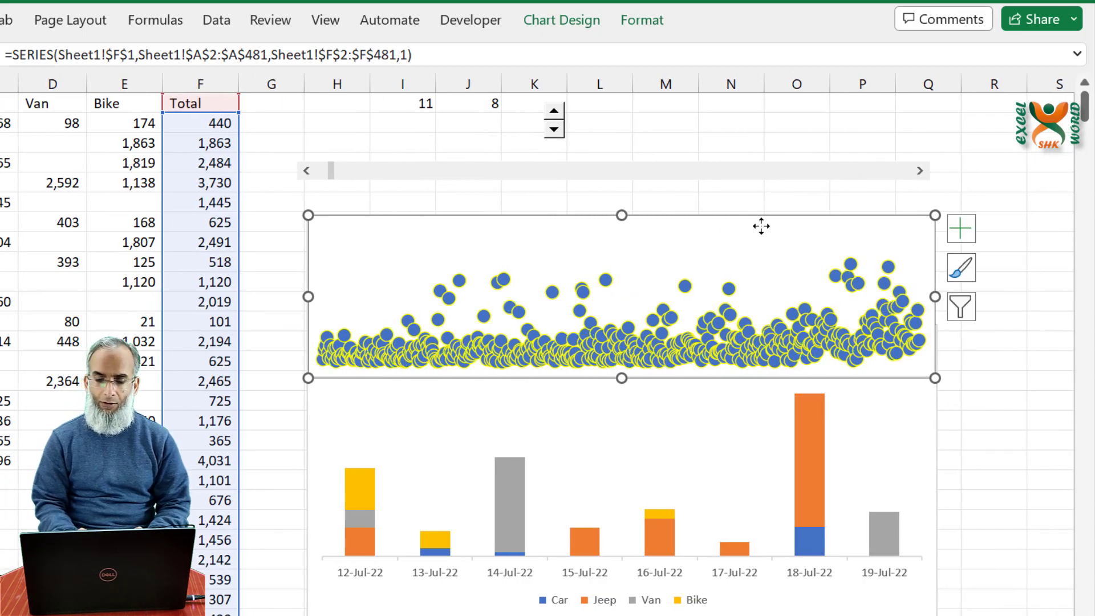
{"action": "left_click", "coordinate": [561, 21]}
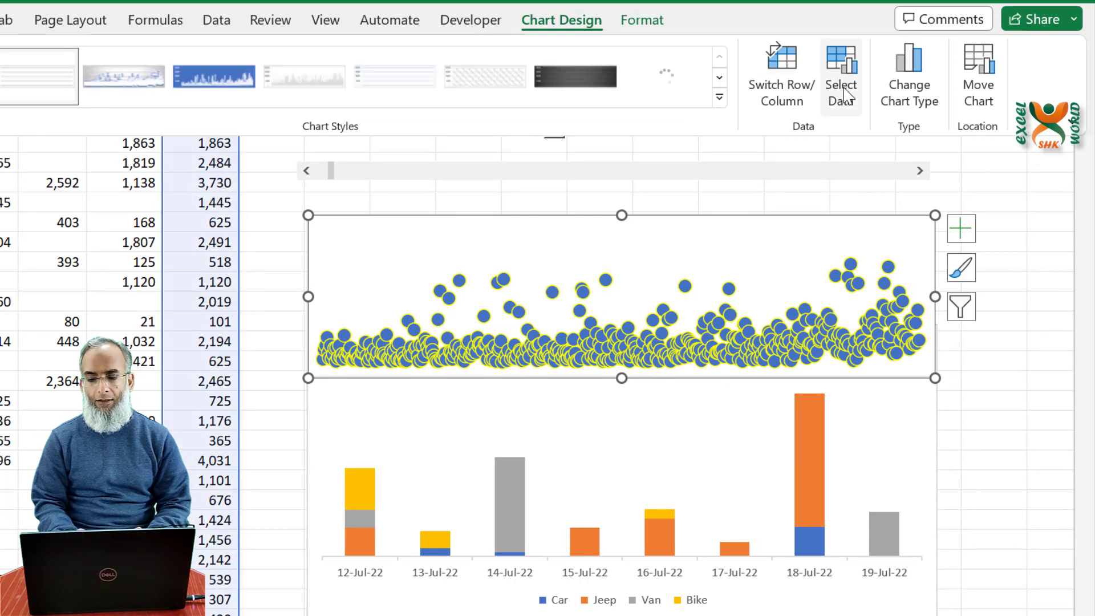
{"action": "left_click", "coordinate": [841, 92]}
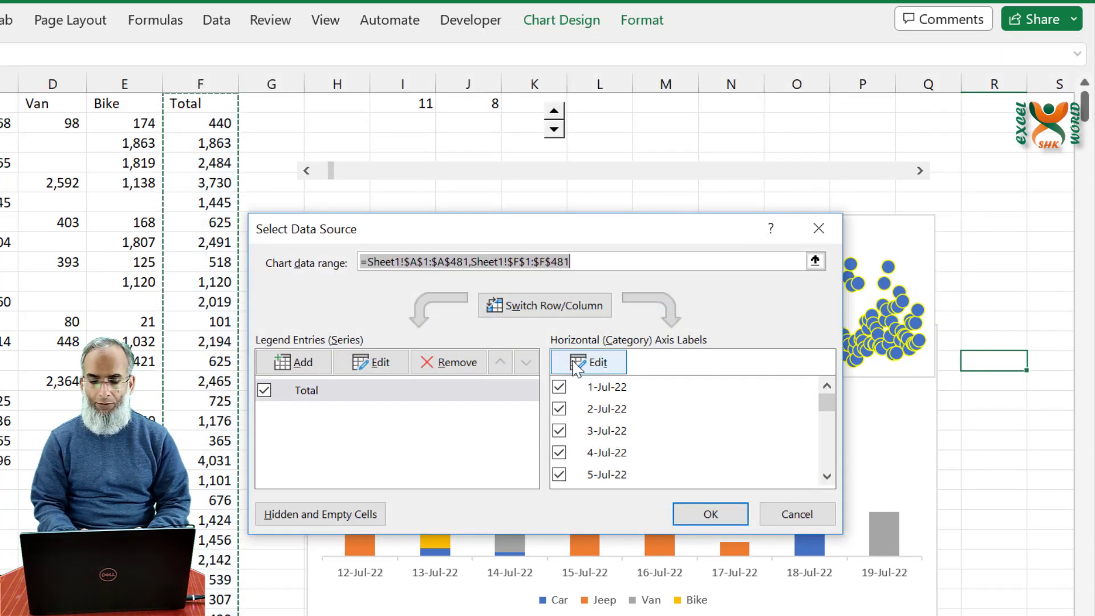
{"action": "left_click", "coordinate": [323, 391]}
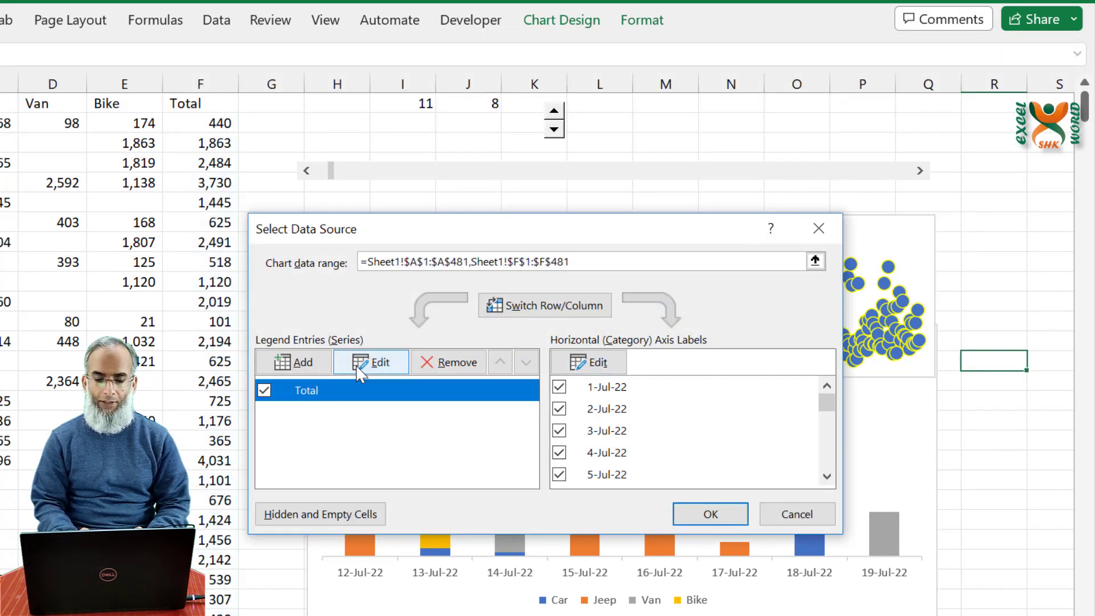
{"action": "left_click", "coordinate": [365, 362]}
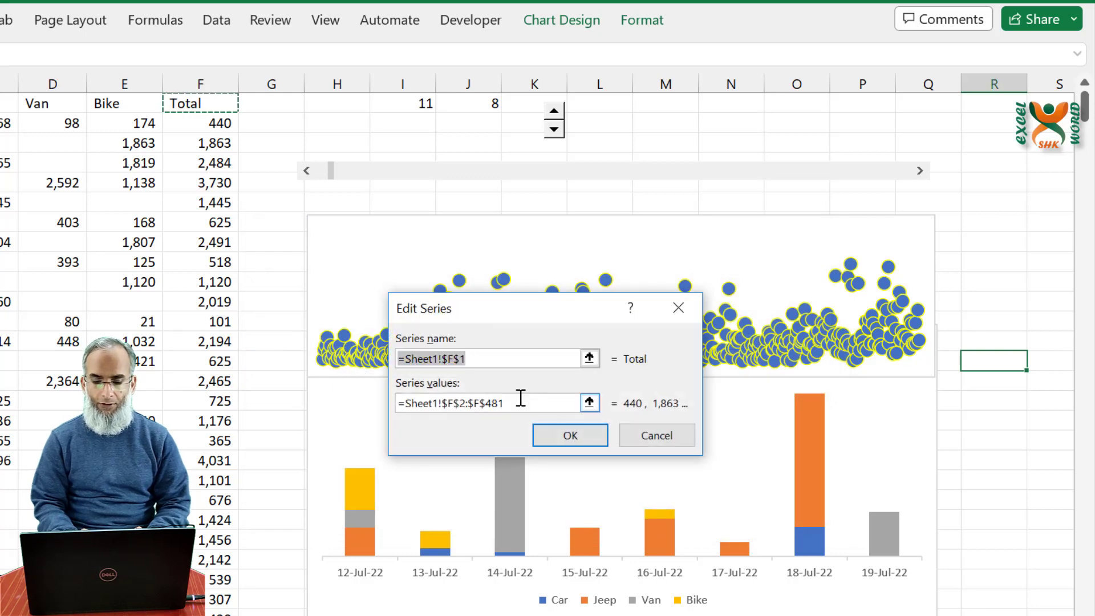
{"action": "left_click", "coordinate": [517, 403]}
{"action": "key", "text": "BackSpace"}
{"action": "key", "text": "BackSpace"}
{"action": "key", "text": "BackSpace"}
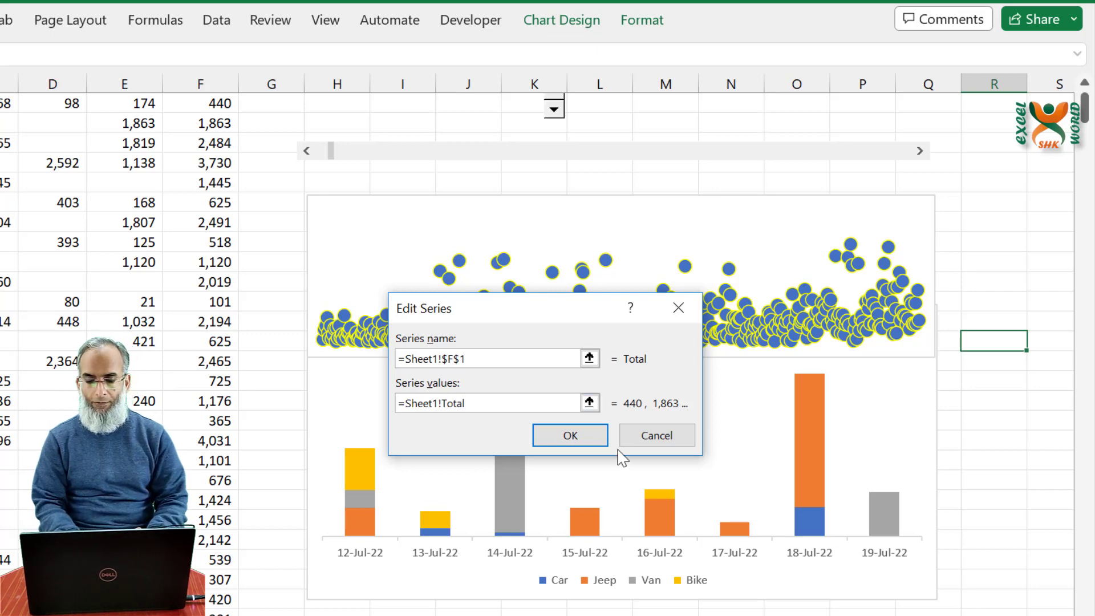
{"action": "left_click", "coordinate": [570, 435]}
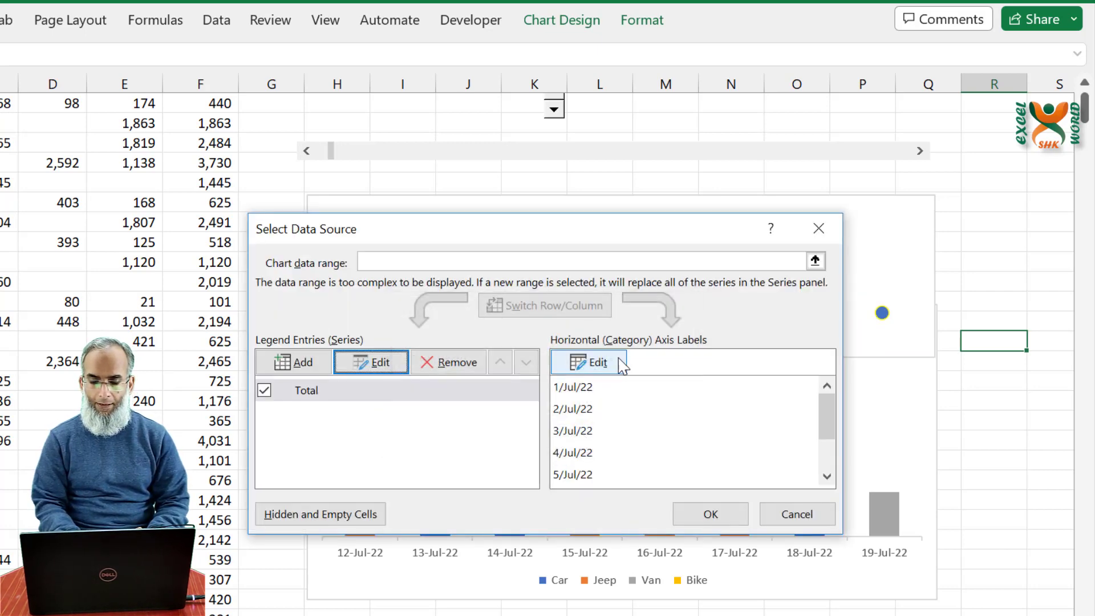
- Set the Total chart's horizontal axis label range to =Sheet1!Dates and apply the data source changes
{"action": "left_click", "coordinate": [590, 363]}
{"action": "left_click", "coordinate": [513, 384]}
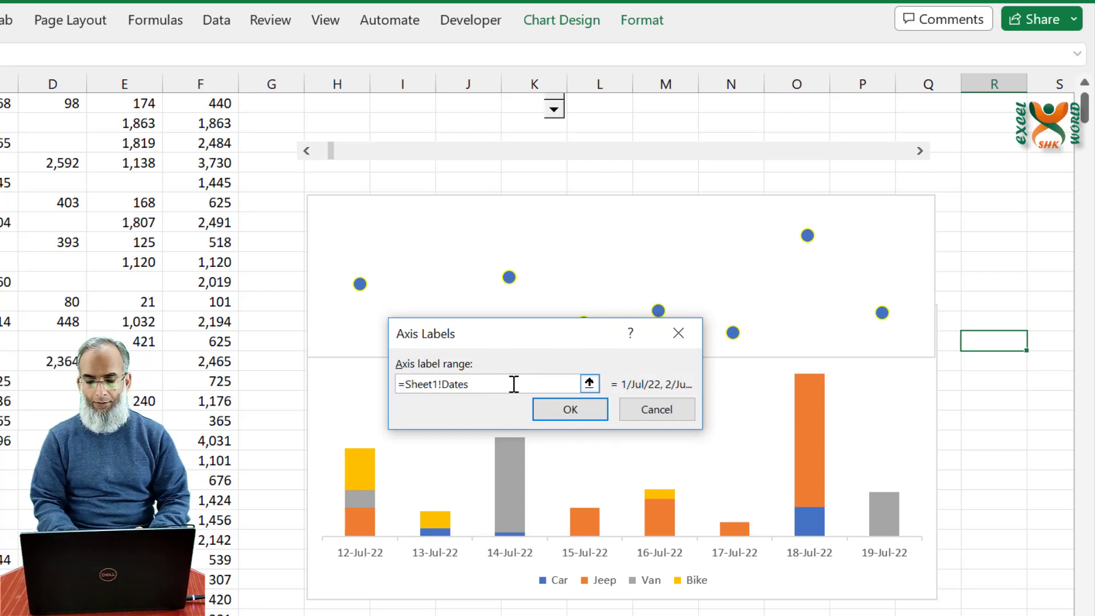
{"action": "left_click", "coordinate": [569, 411]}
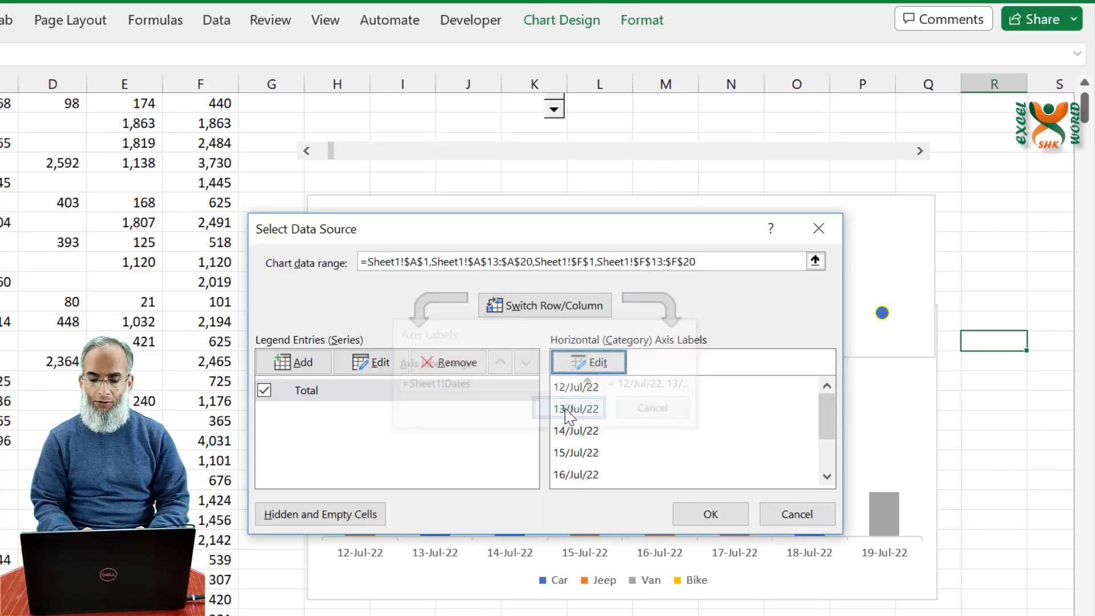
{"action": "left_click", "coordinate": [709, 513]}
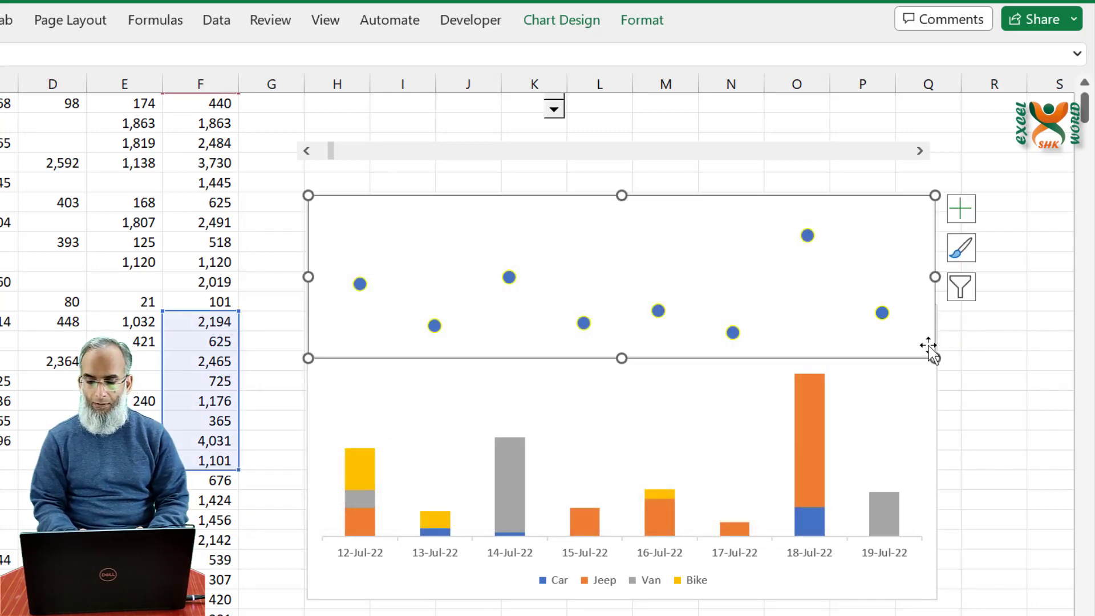
- Bring the stacked column chart to the front and delete its chart title
{"action": "left_click", "coordinate": [937, 391]}
{"action": "right_click", "coordinate": [937, 390]}
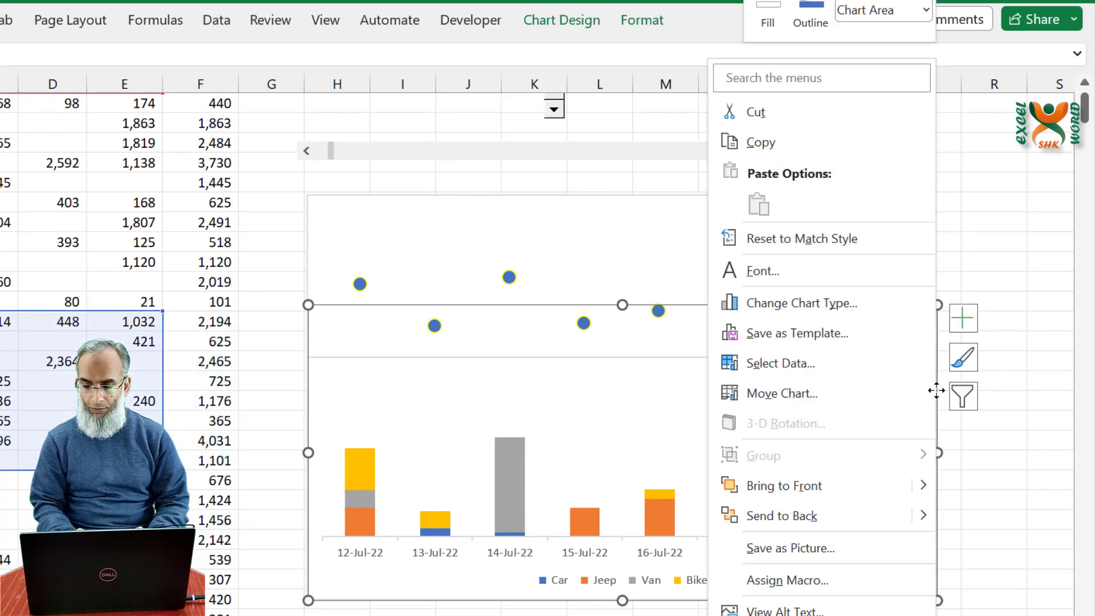
{"action": "left_click", "coordinate": [831, 494]}
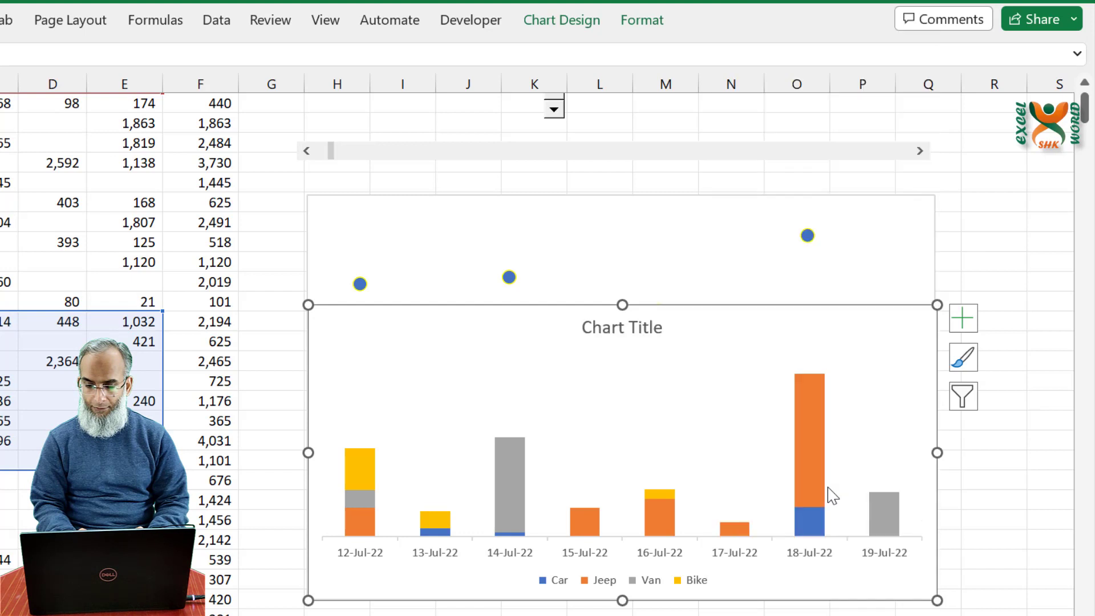
{"action": "left_click", "coordinate": [622, 328]}
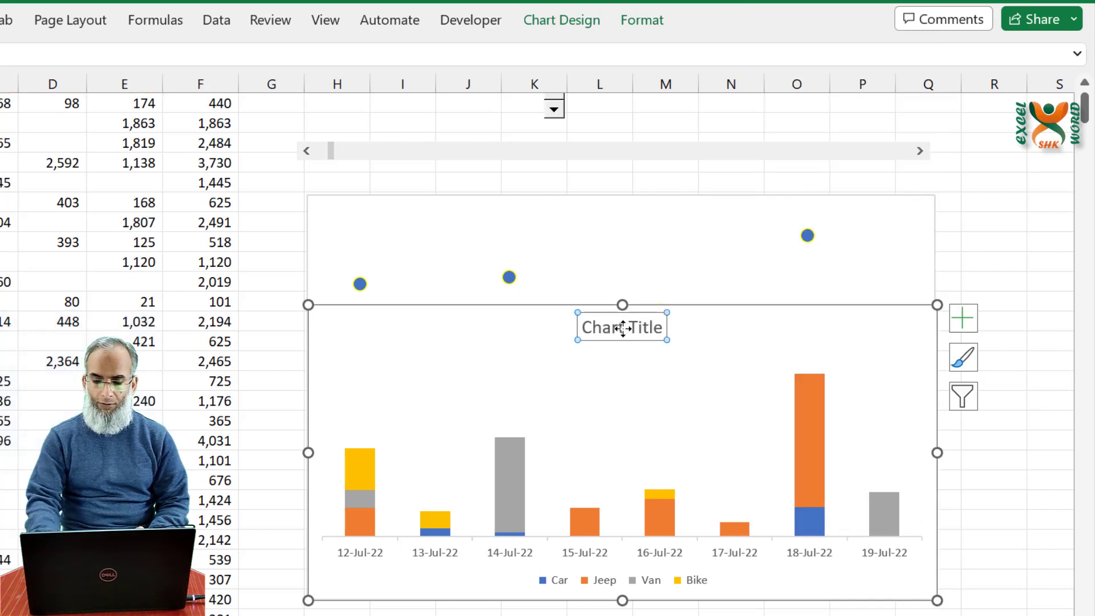
{"action": "key", "text": "Delete"}
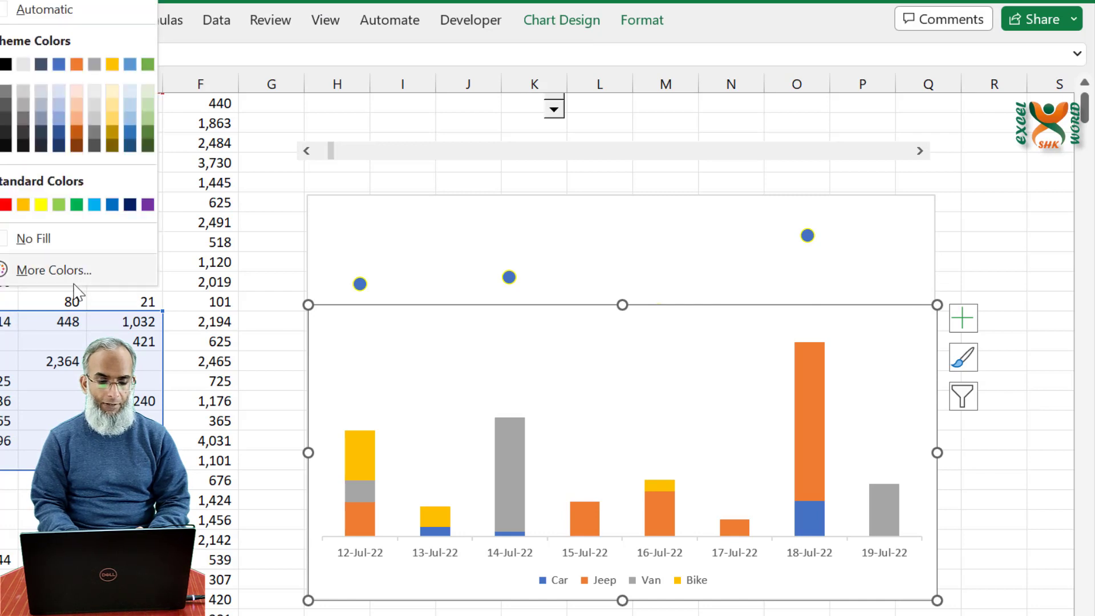
- Set the fill of both the stacked column chart and the Total chart to No Fill
{"action": "left_click", "coordinate": [66, 247]}
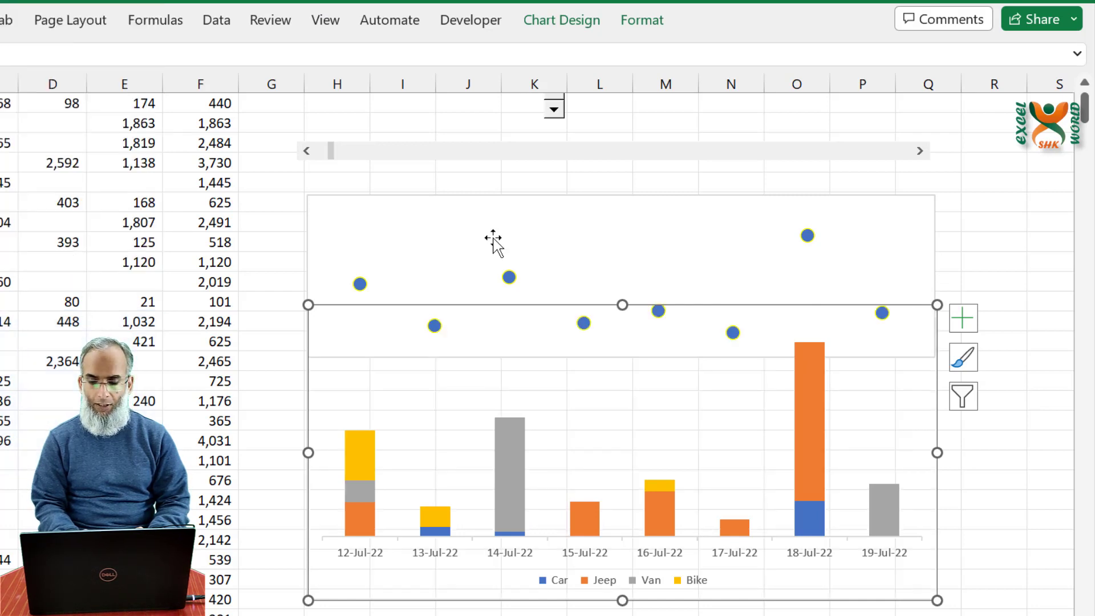
{"action": "left_click", "coordinate": [931, 254]}
{"action": "left_click", "coordinate": [50, 1]}
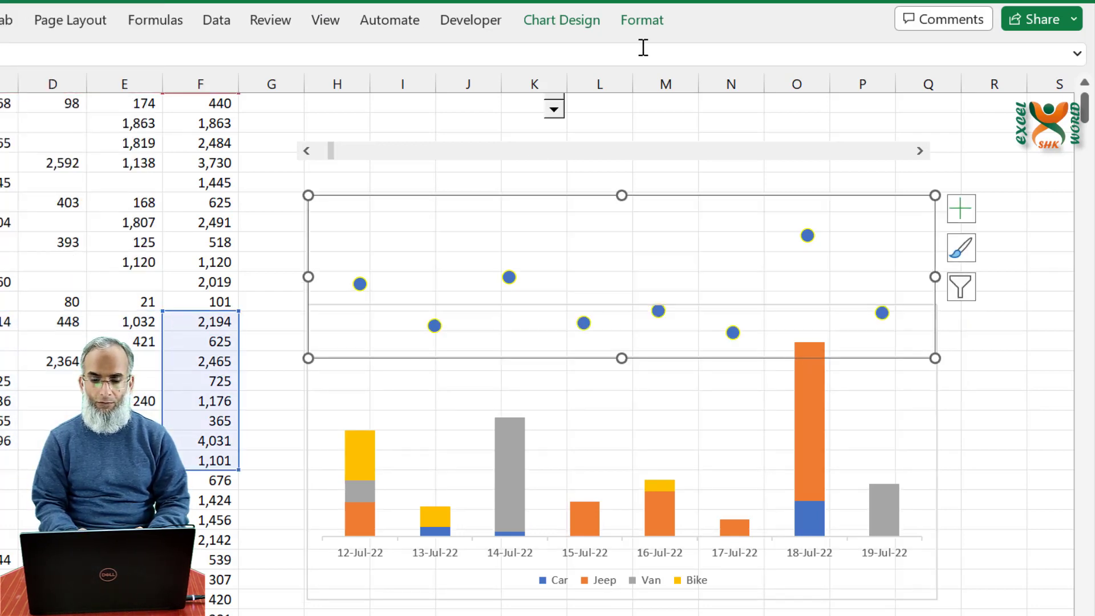
- Hide the worksheet gridlines
{"action": "left_click", "coordinate": [568, 23]}
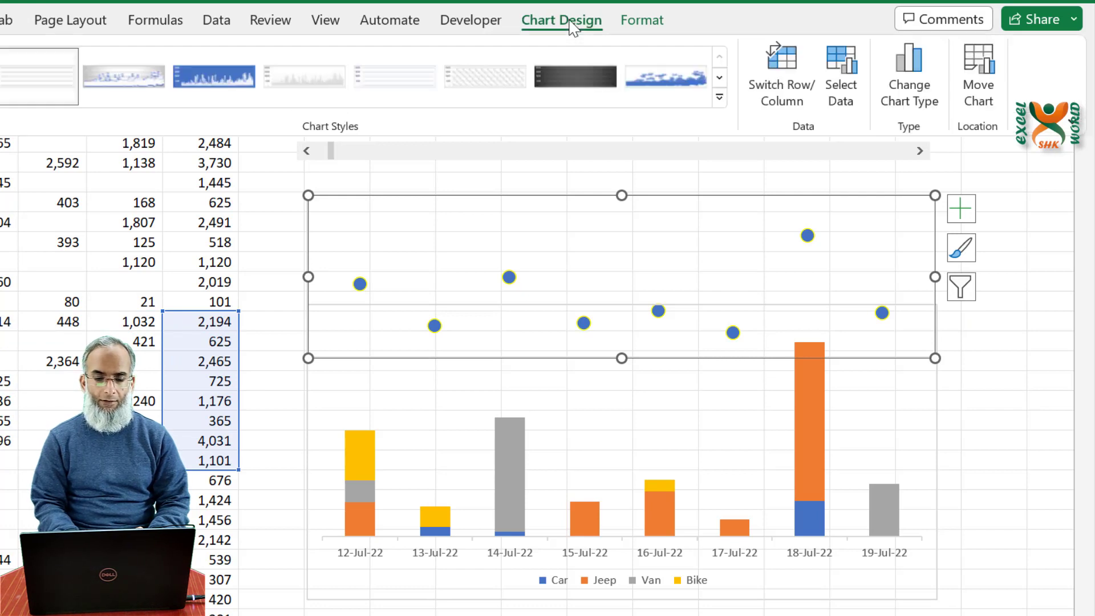
{"action": "left_click", "coordinate": [325, 26]}
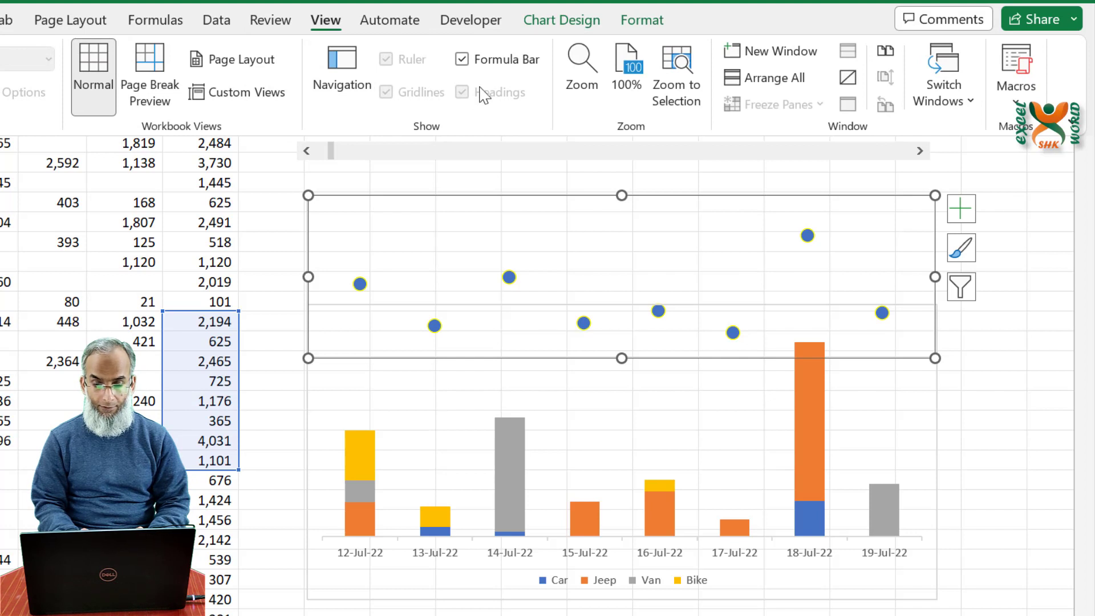
{"action": "left_click", "coordinate": [457, 176]}
{"action": "left_click", "coordinate": [457, 174]}
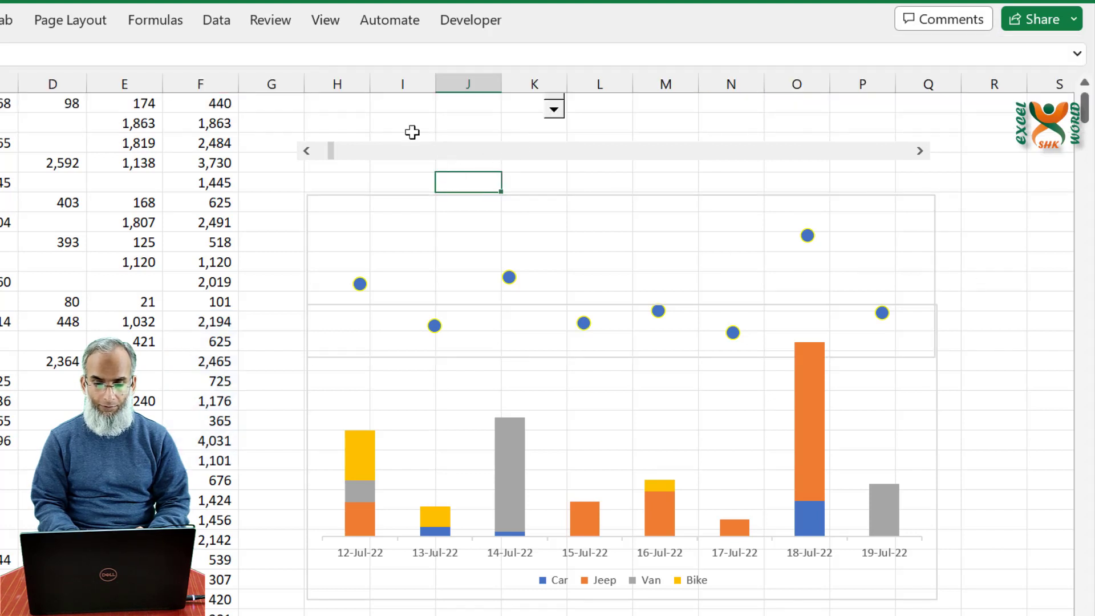
{"action": "left_click", "coordinate": [335, 32]}
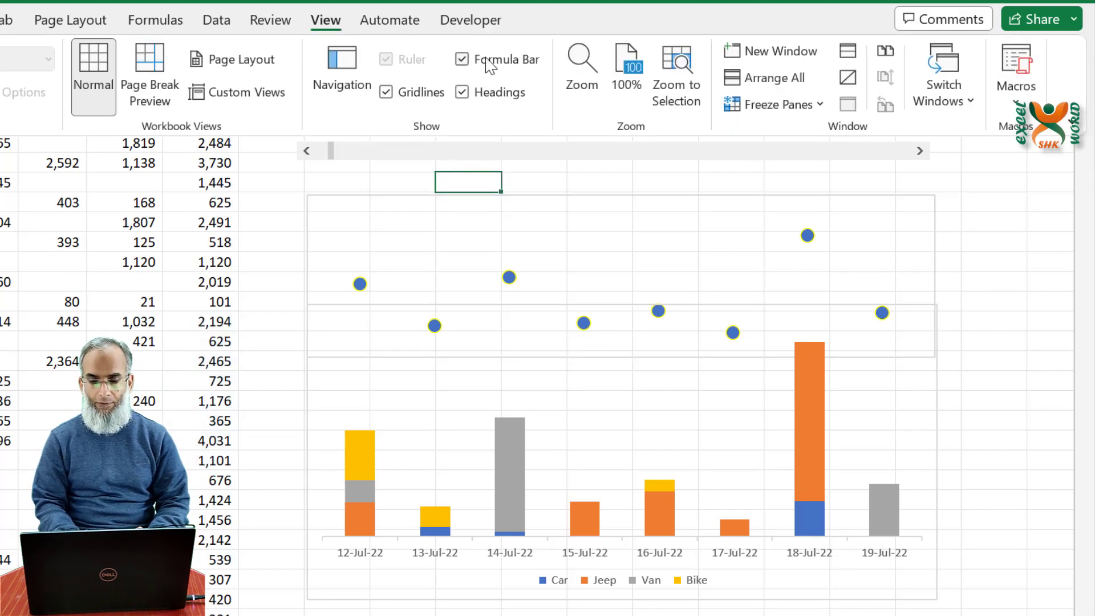
{"action": "left_click", "coordinate": [420, 94]}
- Remove the shape outline from the Total marker chart
{"action": "left_click", "coordinate": [894, 225]}
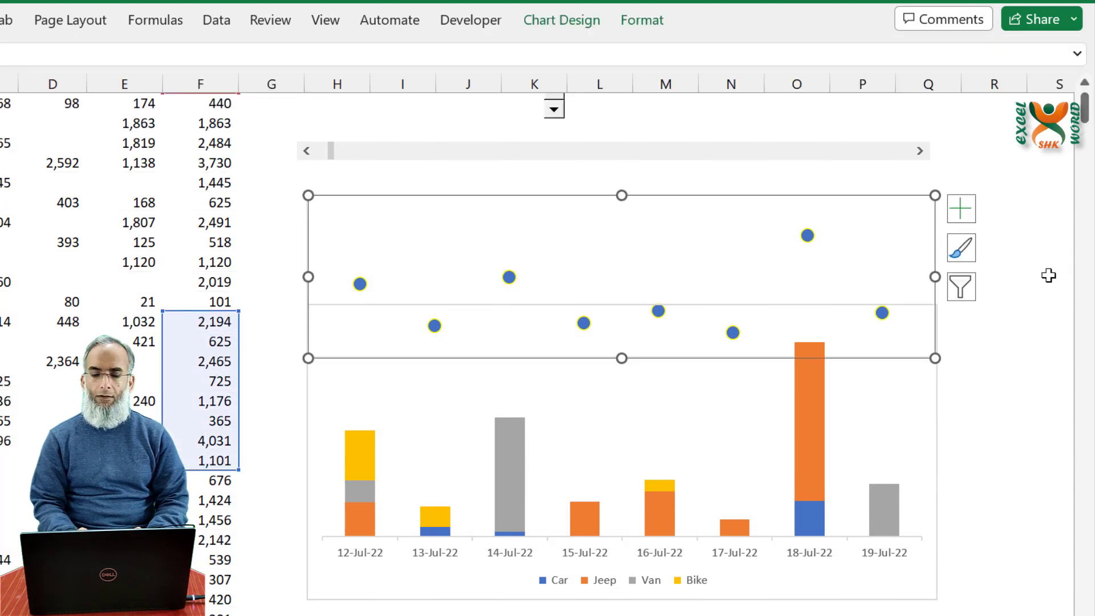
{"action": "left_click", "coordinate": [562, 20]}
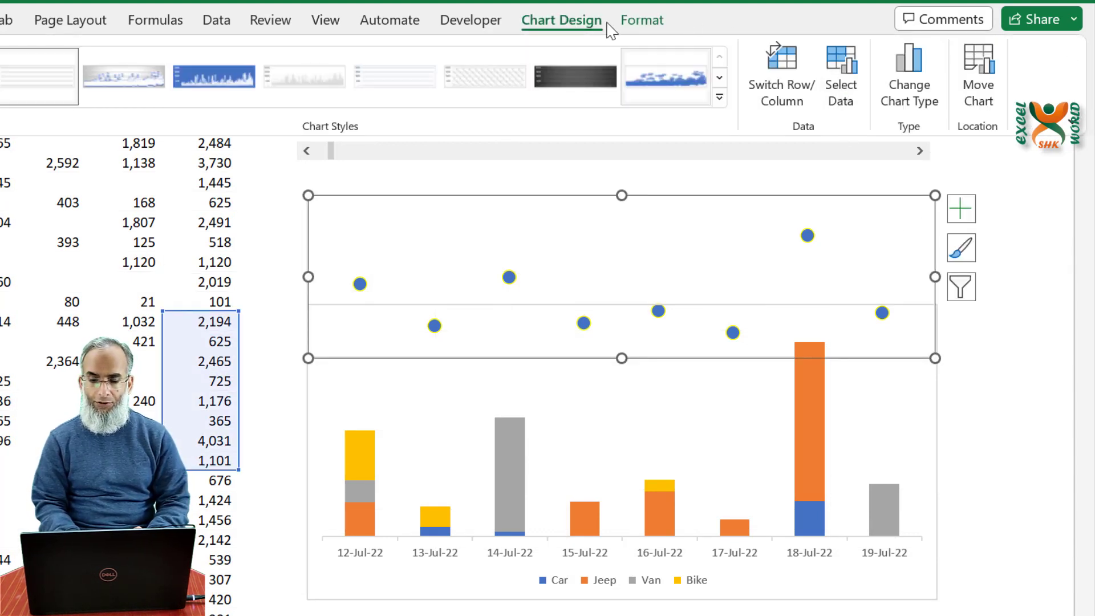
{"action": "left_click", "coordinate": [641, 23]}
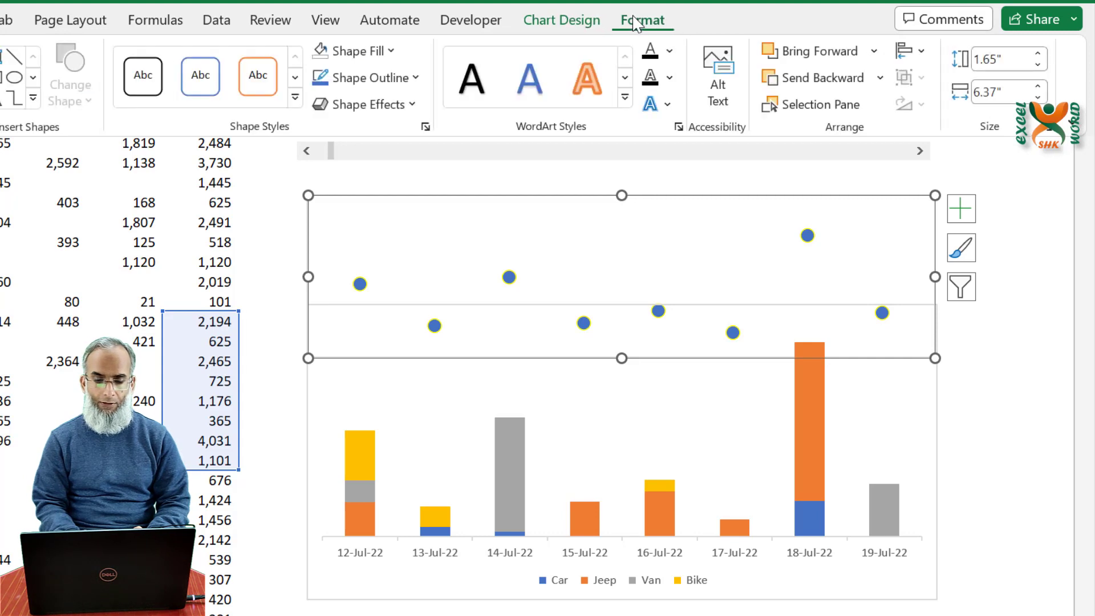
{"action": "left_click", "coordinate": [395, 83]}
{"action": "left_click", "coordinate": [390, 335]}
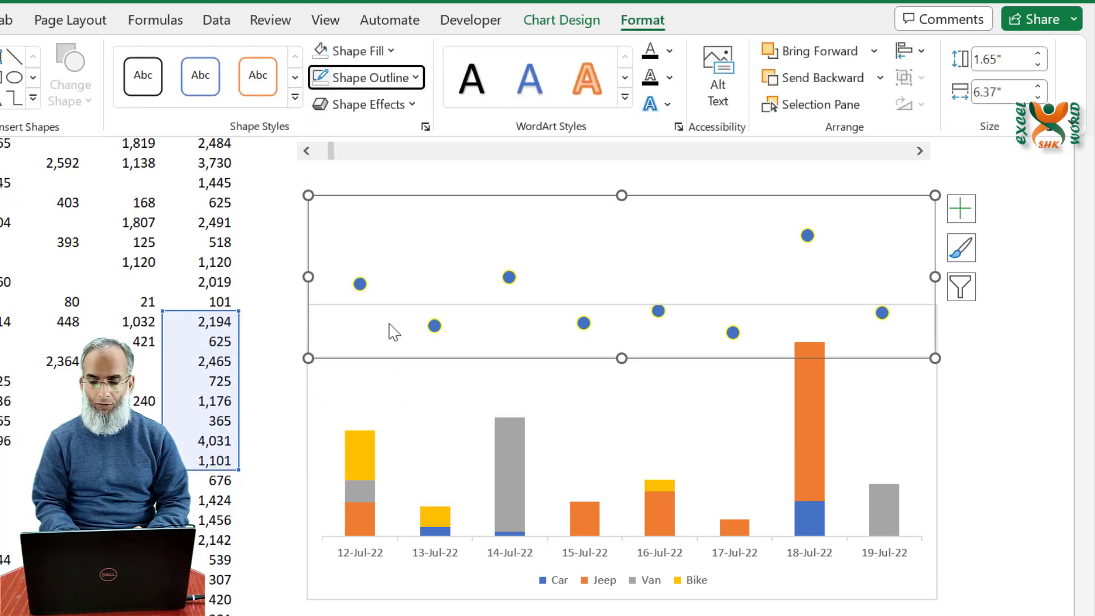
- Remove the shape outline from the stacked column chart, and select the Total marker chart
{"action": "left_click", "coordinate": [935, 406]}
{"action": "left_click", "coordinate": [933, 404]}
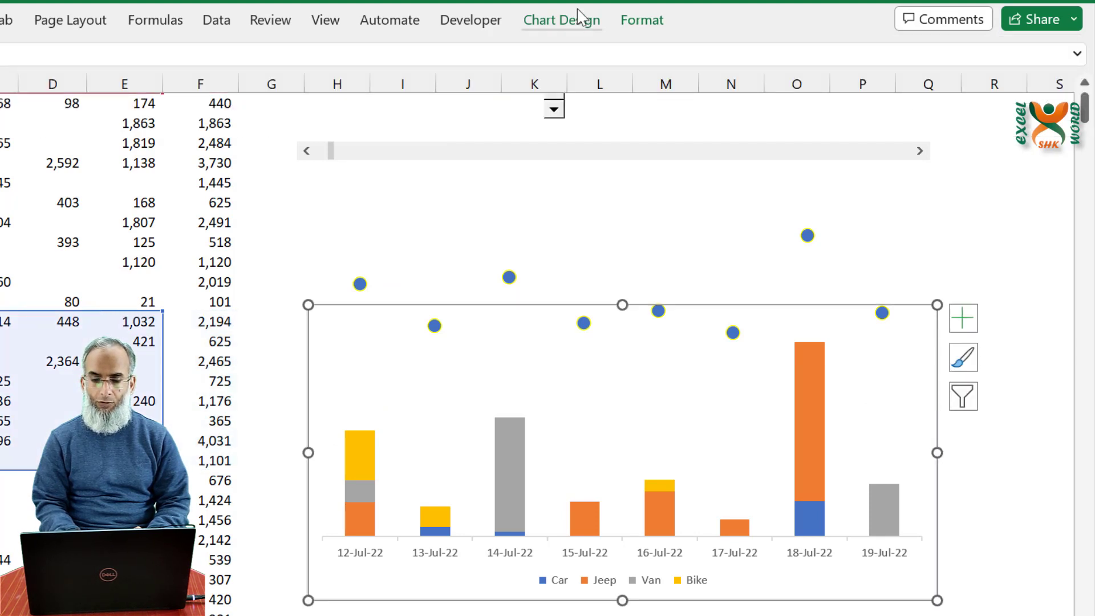
{"action": "left_click", "coordinate": [644, 21]}
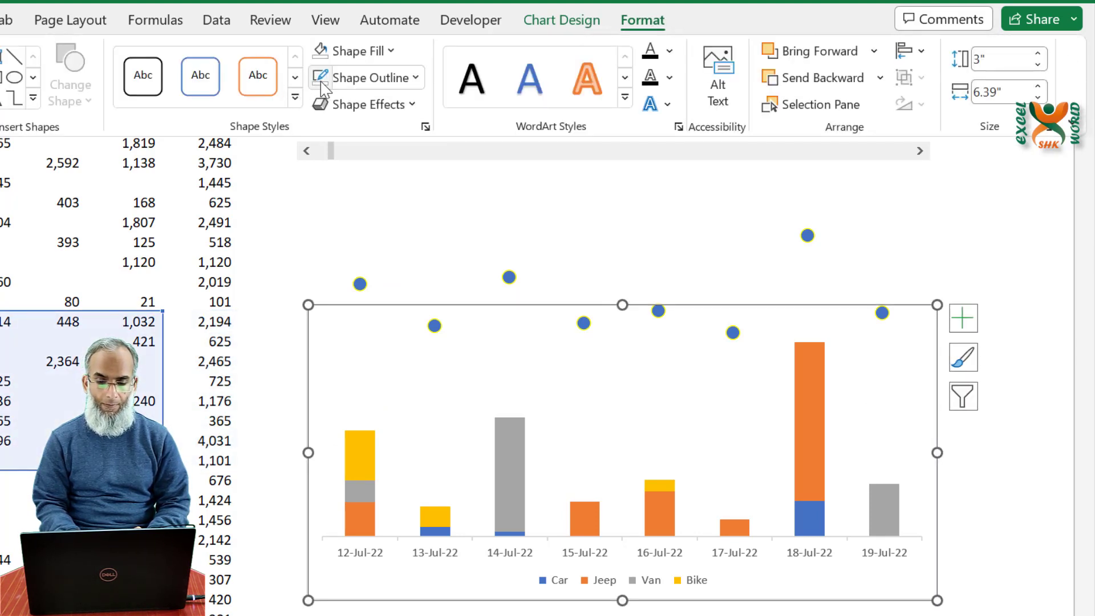
{"action": "left_click", "coordinate": [904, 245]}
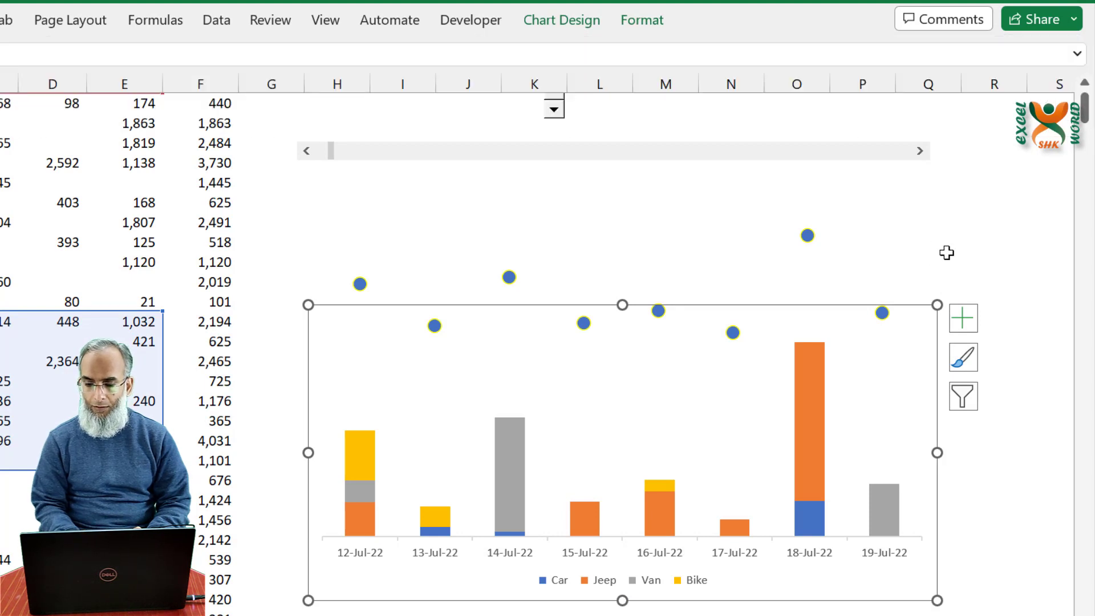
{"action": "left_click", "coordinate": [855, 272]}
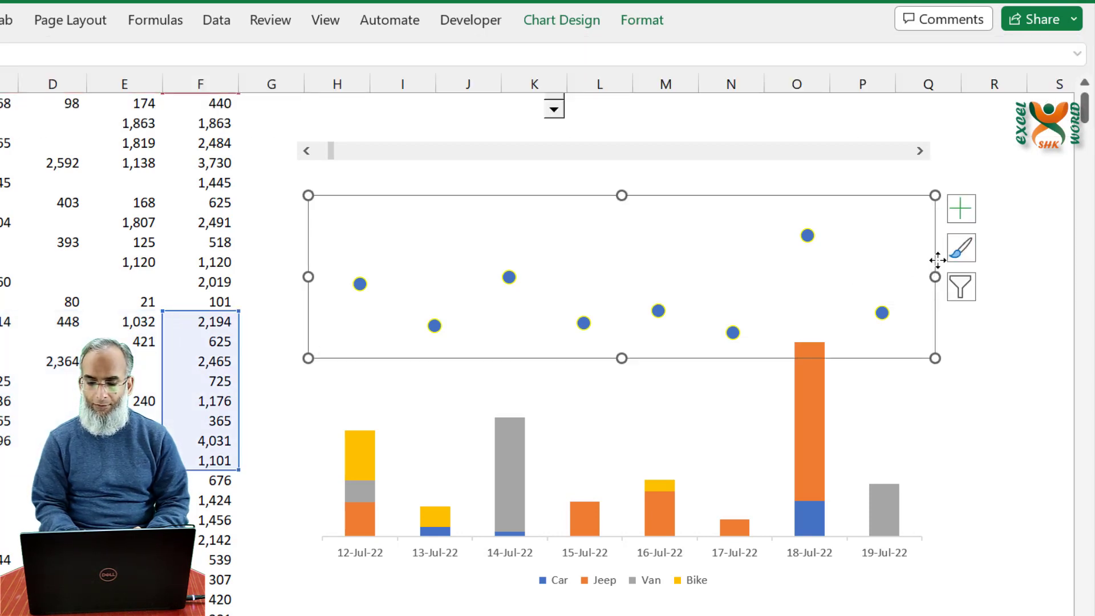
- Move the Total marker chart down so its markers sit just above the stacked columns, and add data labels to it
{"action": "mouse_move", "coordinate": [937, 260]}
{"action": "left_mouse_down"}
{"action": "mouse_move", "coordinate": [929, 298]}
{"action": "mouse_move", "coordinate": [942, 338]}
{"action": "left_mouse_up"}
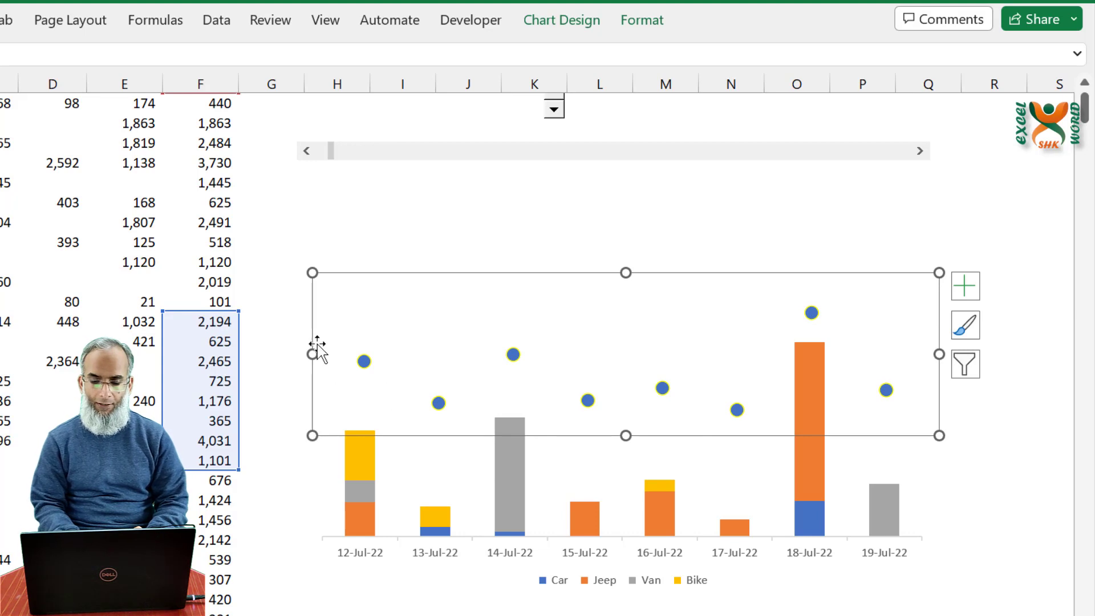
{"action": "left_click", "coordinate": [964, 285]}
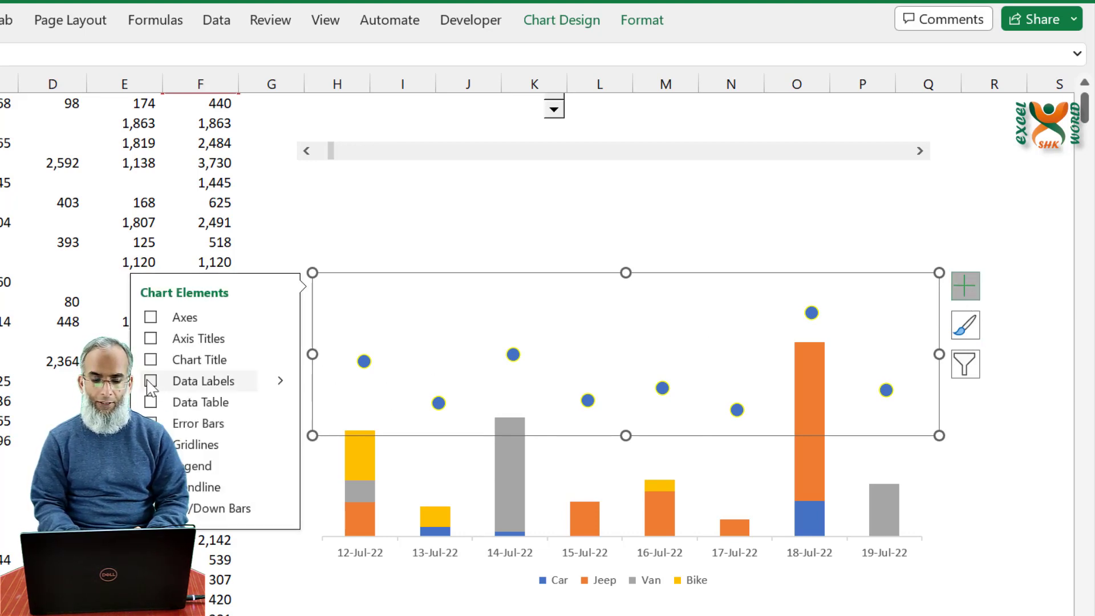
{"action": "left_click", "coordinate": [239, 380]}
- Add data labels to all series of the stacked column chart
{"action": "left_click", "coordinate": [918, 484]}
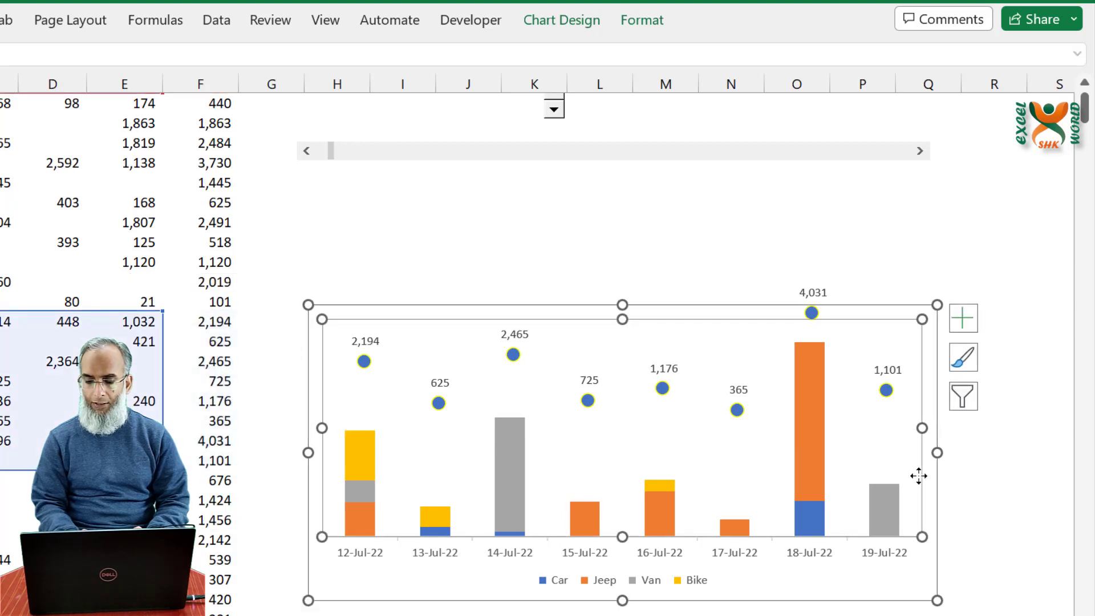
{"action": "left_click", "coordinate": [963, 318]}
{"action": "left_click", "coordinate": [194, 412]}
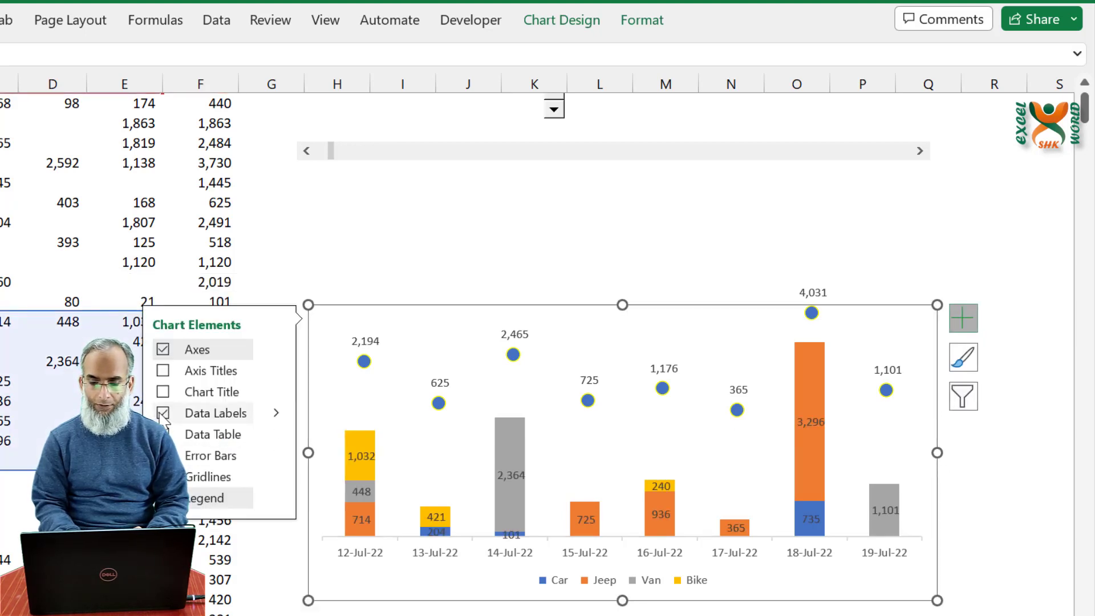
- Move the scroll bar down to just above the charts and shorten it to match the plot width
{"action": "left_click", "coordinate": [960, 220]}
{"action": "right_click", "coordinate": [802, 159]}
{"action": "key", "text": "Escape"}
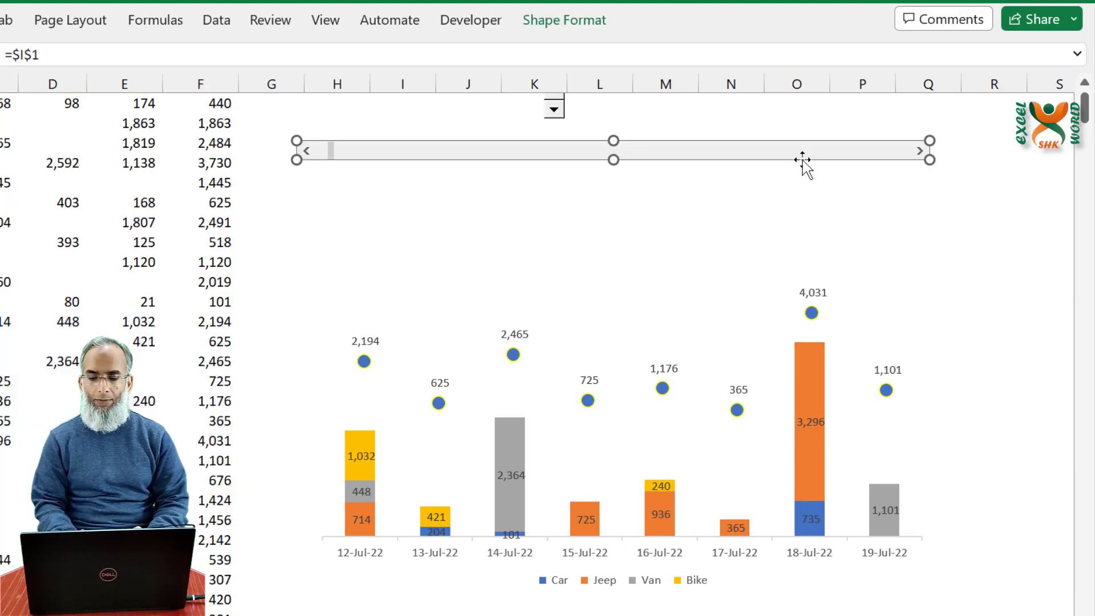
{"action": "left_click_drag", "start_coordinate": [802, 163], "coordinate": [830, 267]}
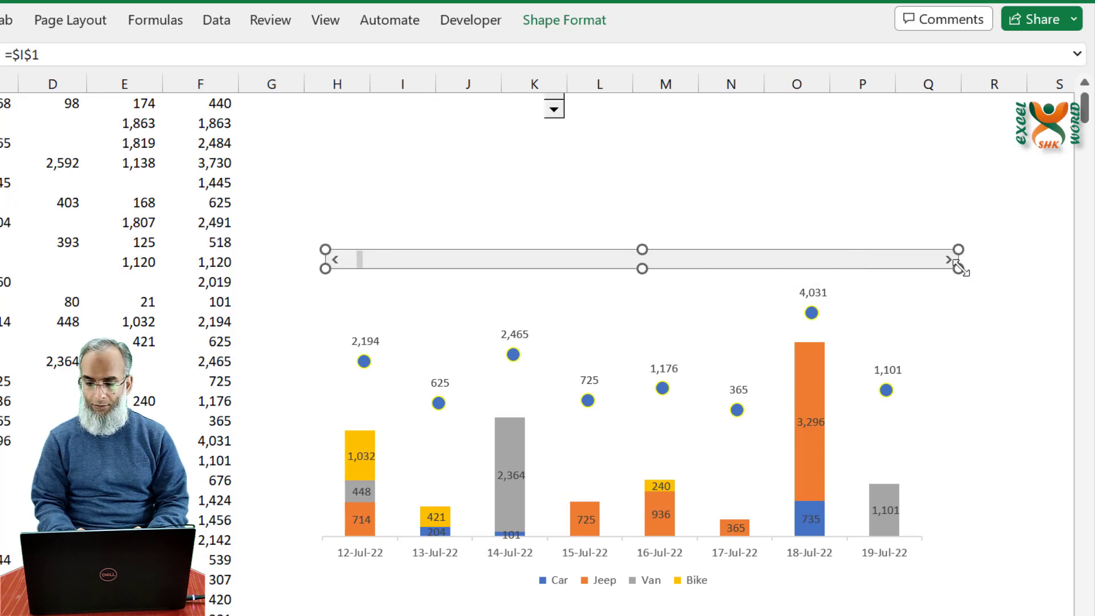
{"action": "left_click_drag", "start_coordinate": [959, 267], "coordinate": [931, 268]}
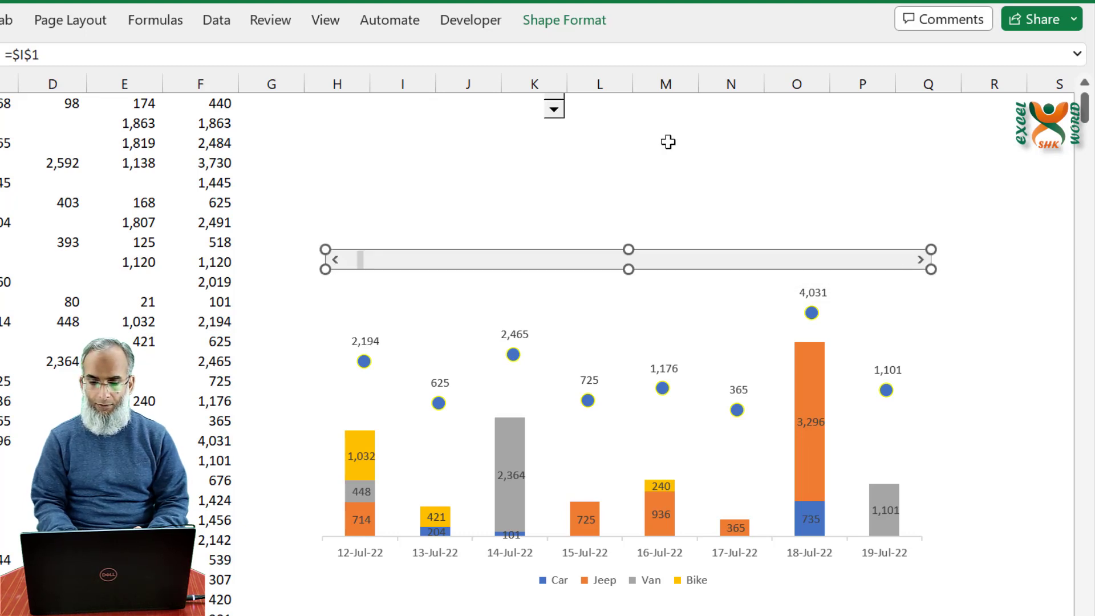
- Move the spin button to the upper-right corner of the chart, just below the scroll bar's end
{"action": "right_click", "coordinate": [563, 120]}
{"action": "key", "text": "Escape"}
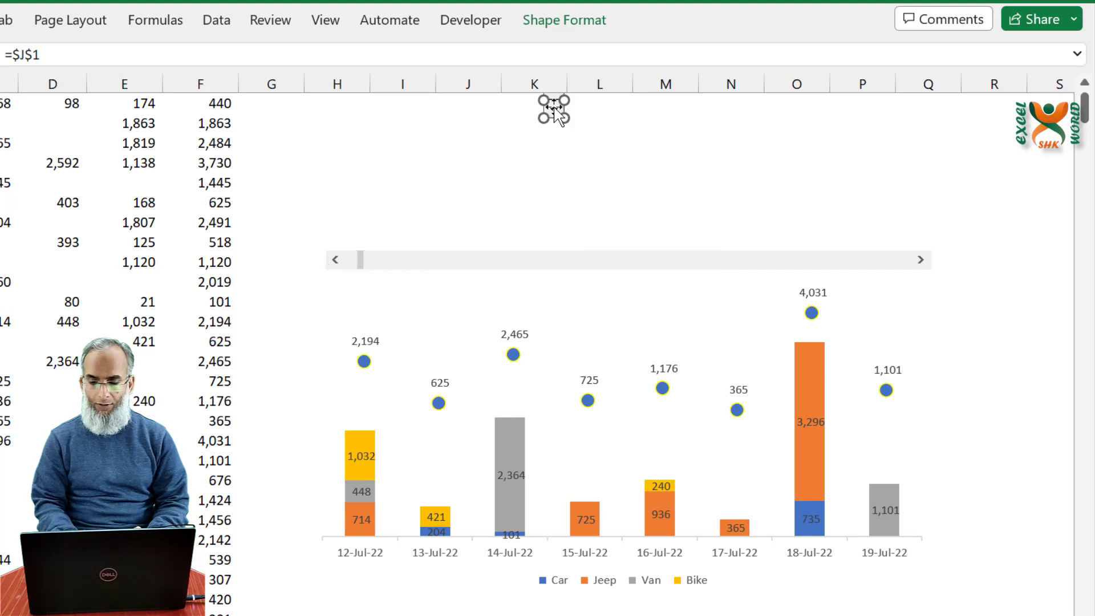
{"action": "left_click_drag", "start_coordinate": [542, 107], "coordinate": [915, 304]}
{"action": "left_click", "coordinate": [999, 162]}
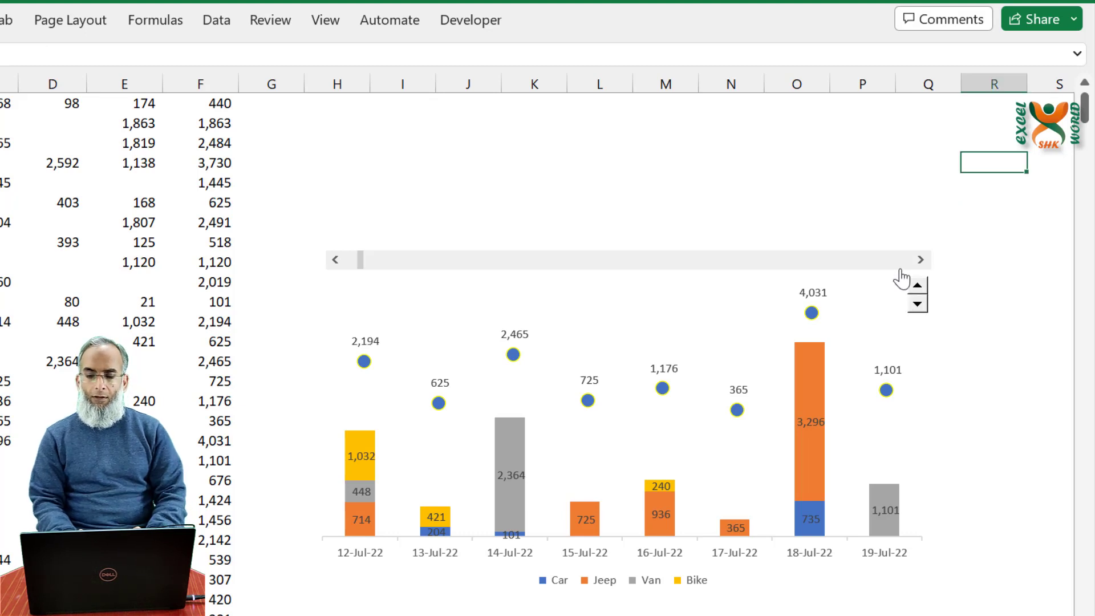
- Advance the chart to the dates starting 22-Jul-22 and raise the displayed day count to 10
{"action": "left_click", "coordinate": [874, 265]}
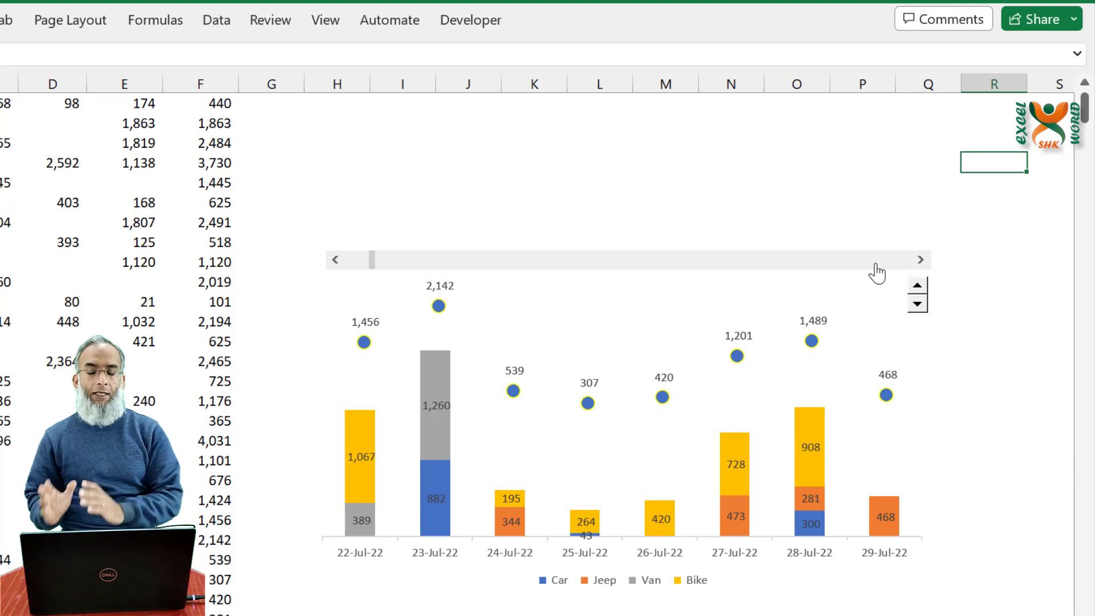
{"action": "scroll", "coordinate": [876, 271], "scroll_direction": "up", "scroll_amount": 1}
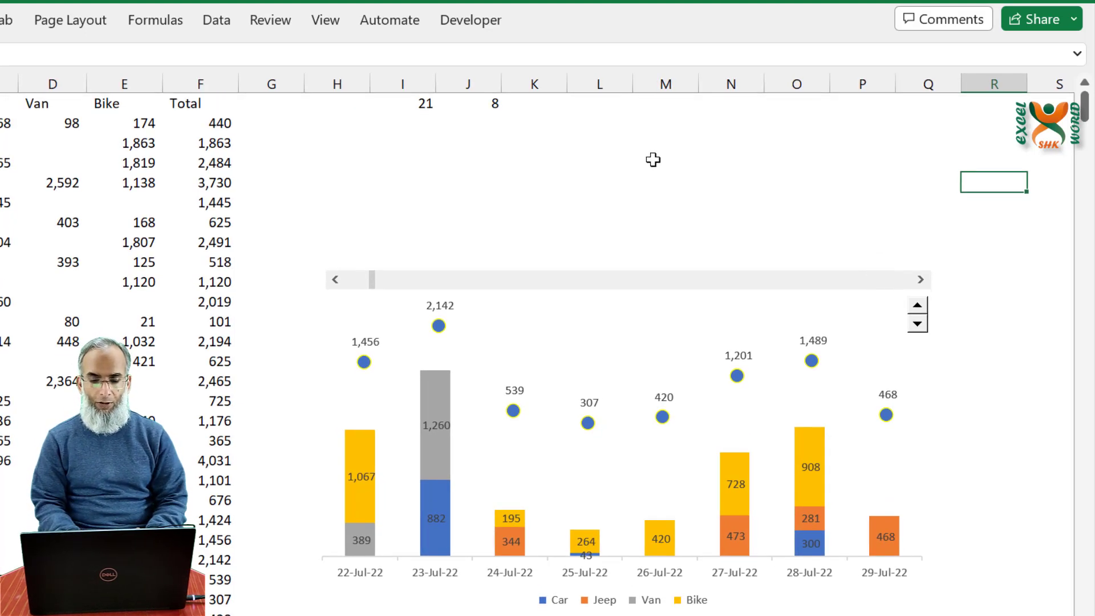
{"action": "left_click", "coordinate": [920, 312]}
{"action": "left_click", "coordinate": [917, 306]}
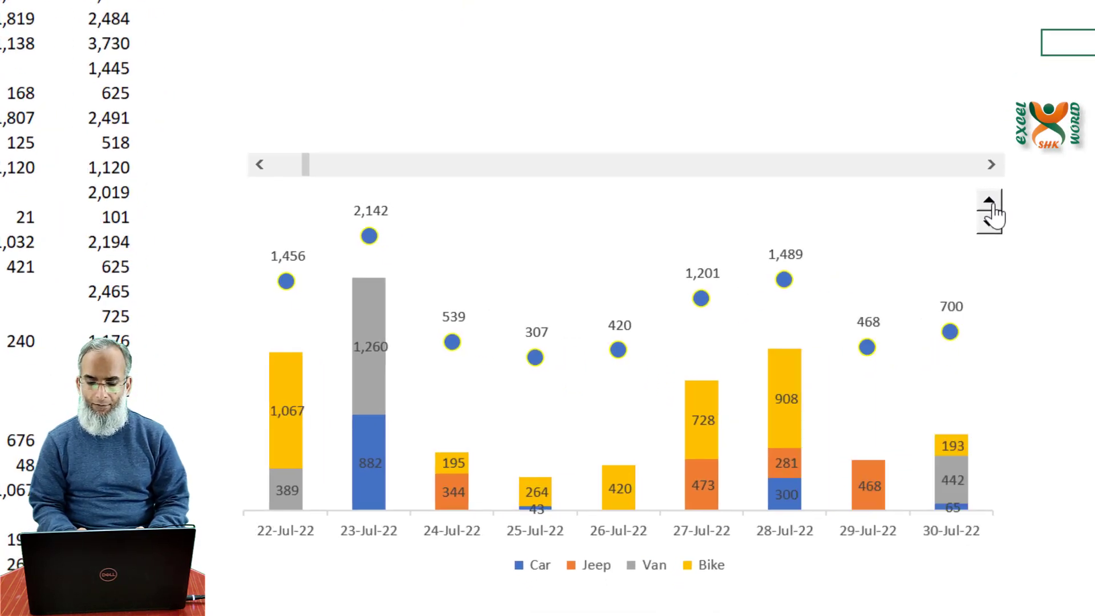
{"action": "left_click", "coordinate": [990, 204]}
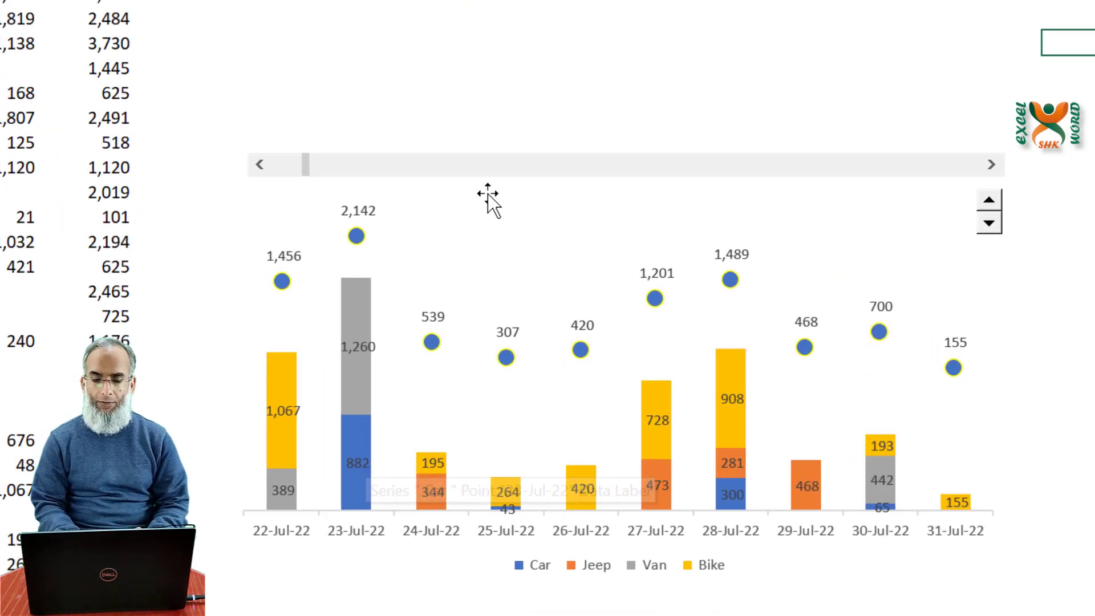
- Page the chart forward through the August dates and bring it back to the range starting 11-Aug-22
{"action": "left_click", "coordinate": [531, 171]}
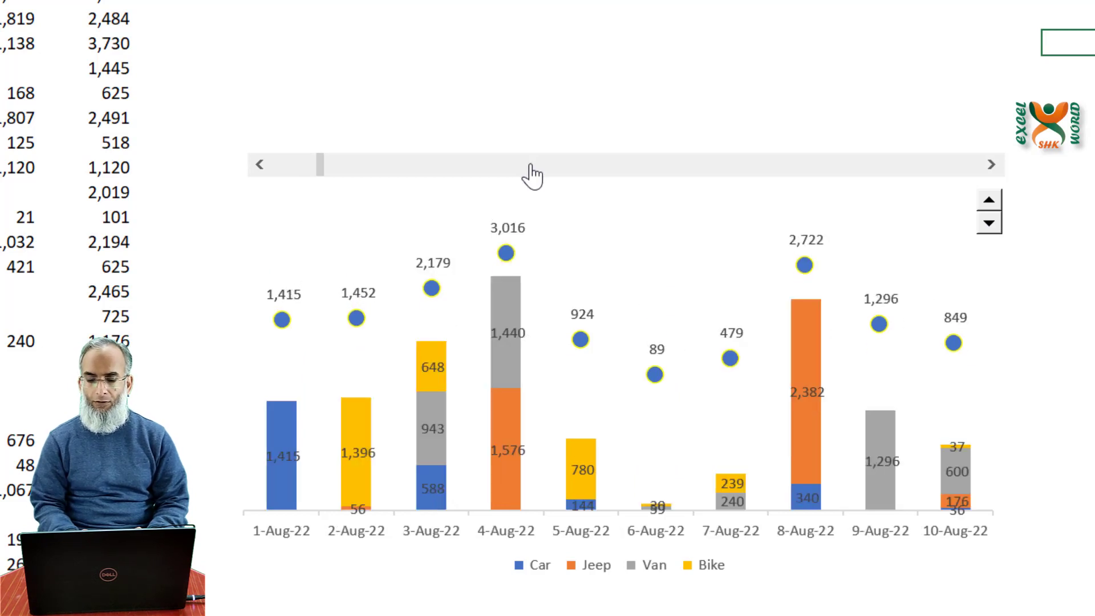
{"action": "left_click", "coordinate": [531, 171]}
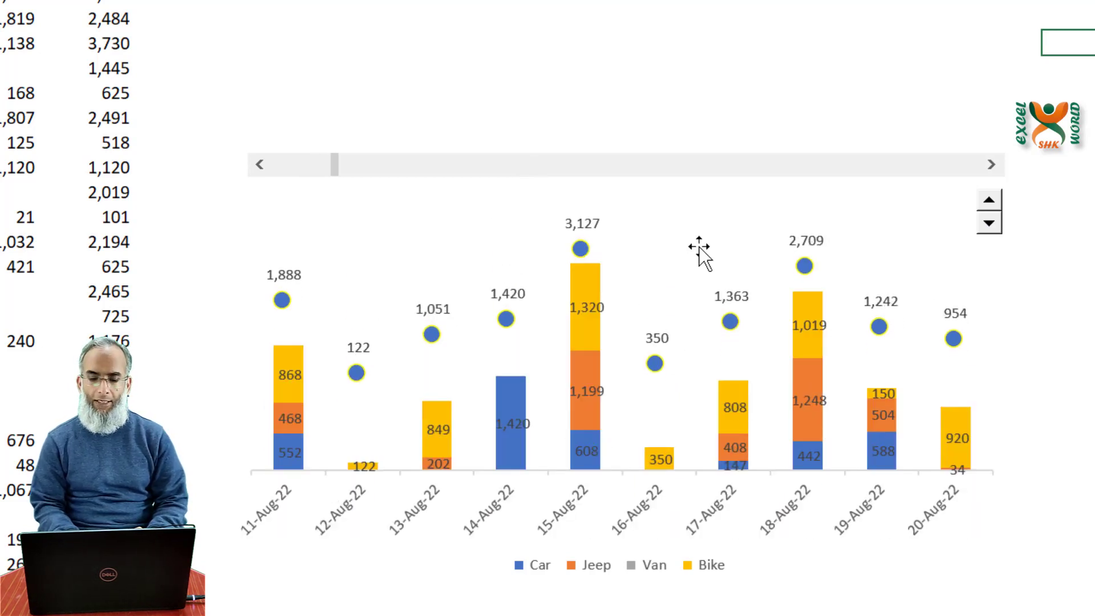
{"action": "left_click", "coordinate": [687, 170]}
{"action": "left_click", "coordinate": [687, 170]}
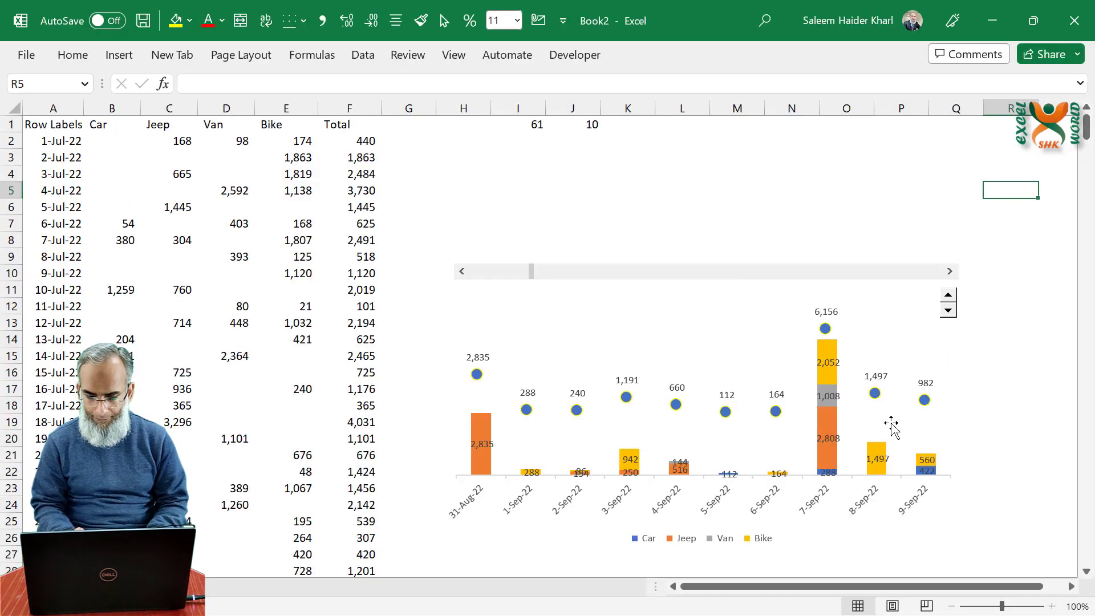
{"action": "left_click", "coordinate": [317, 165]}
- Set the stacked columns' gap width to 50% and give the Bike series a gradient fill
{"action": "double_click", "coordinate": [681, 385]}
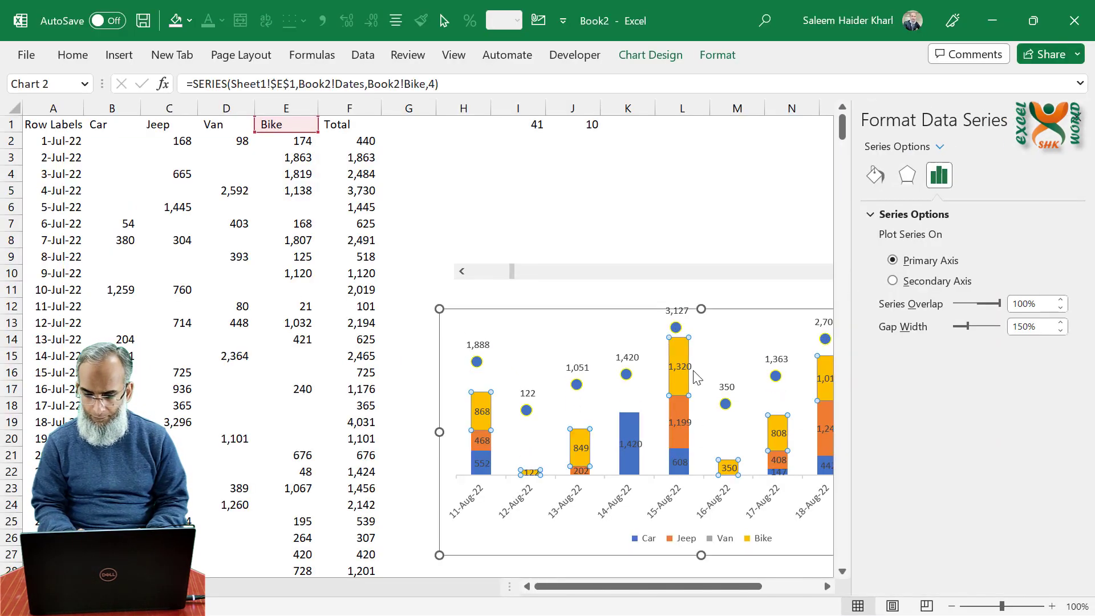
{"action": "left_click_drag", "start_coordinate": [968, 327], "coordinate": [957, 330]}
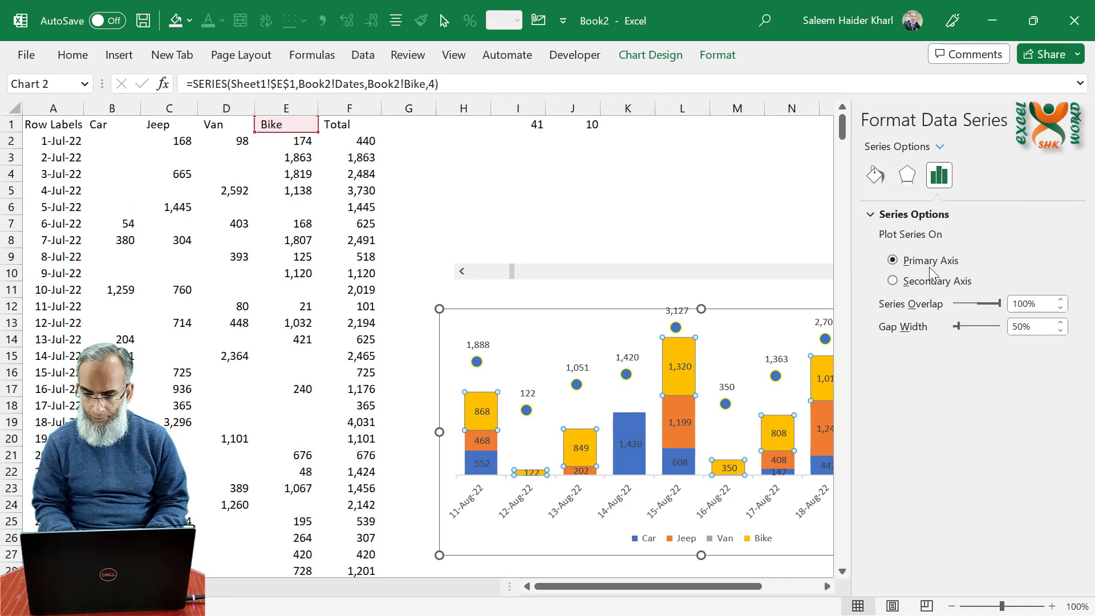
{"action": "left_click", "coordinate": [875, 174]}
{"action": "left_click", "coordinate": [886, 214]}
{"action": "key", "text": "alt+g"}
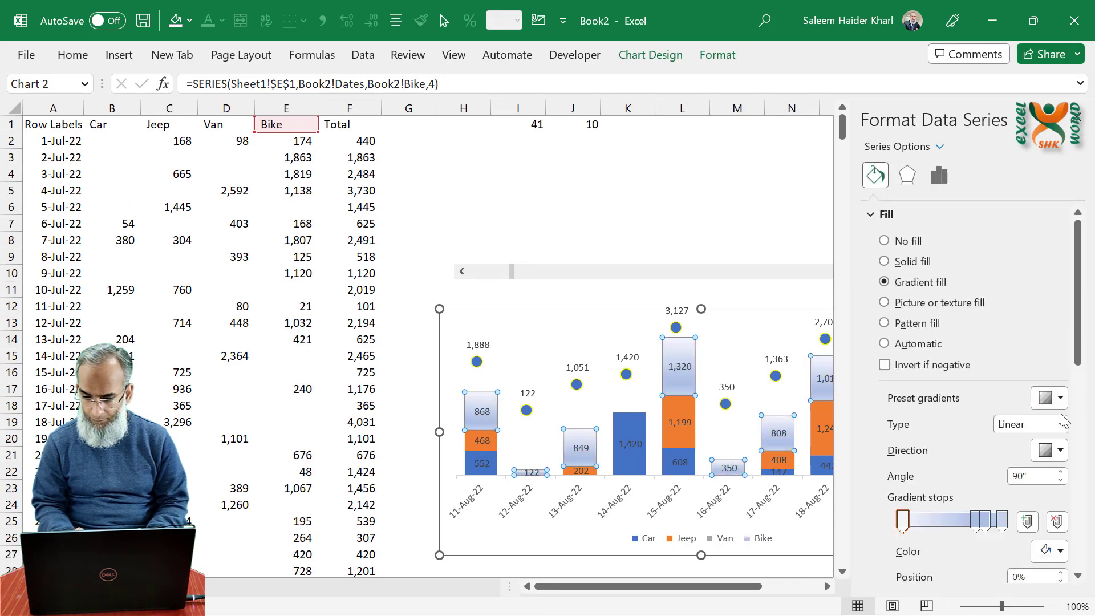
- Remove the two middle gradient stops from the Bike series fill, leaving only the first and last stops
{"action": "scroll", "coordinate": [1057, 453], "scroll_direction": "down", "scroll_amount": 5}
{"action": "scroll", "coordinate": [1056, 400], "scroll_direction": "up", "scroll_amount": 2}
{"action": "left_click", "coordinate": [978, 372]}
{"action": "left_click", "coordinate": [1058, 372]}
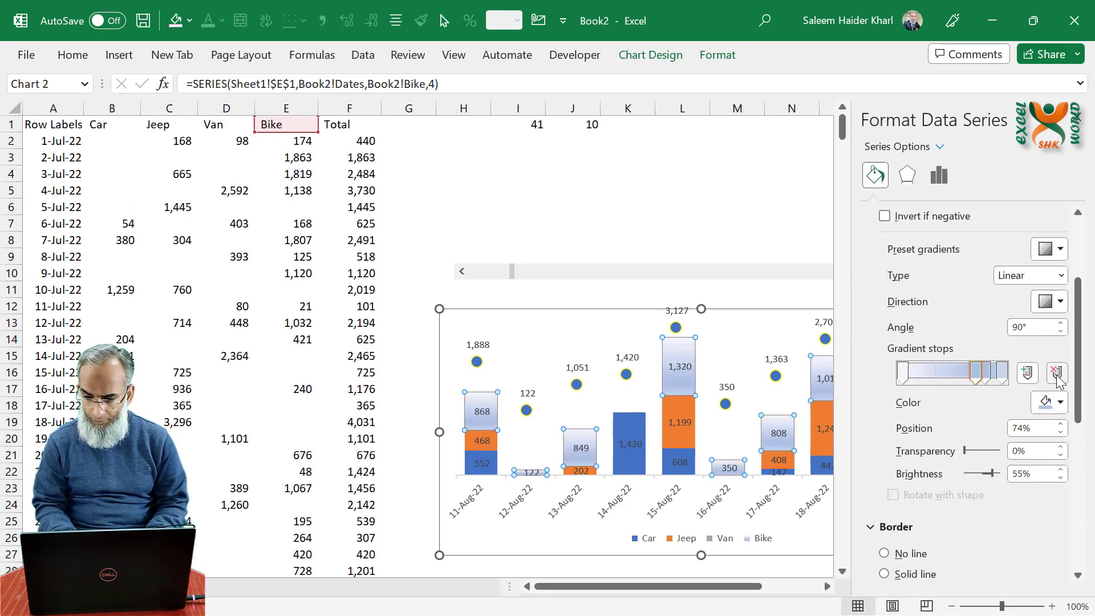
{"action": "left_click", "coordinate": [1058, 372]}
{"action": "left_click", "coordinate": [1060, 301]}
{"action": "left_click", "coordinate": [1059, 301]}
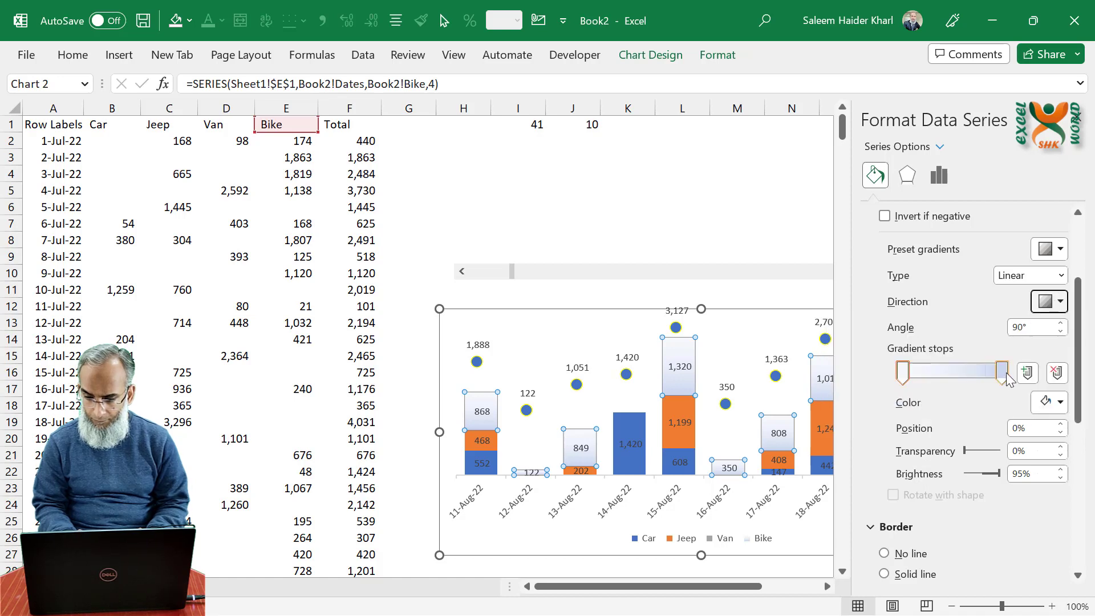
- Color the Bike gradient's first stop green and its last stop white, and shift the green stop to 40%
{"action": "left_click", "coordinate": [1062, 404]}
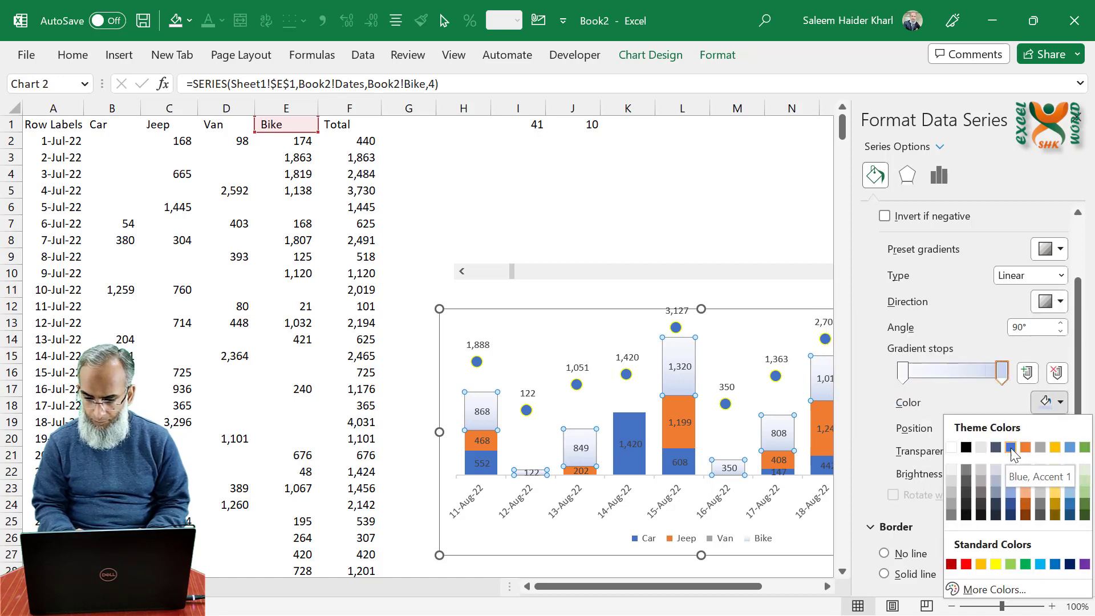
{"action": "left_click", "coordinate": [1084, 449]}
{"action": "left_click", "coordinate": [903, 371]}
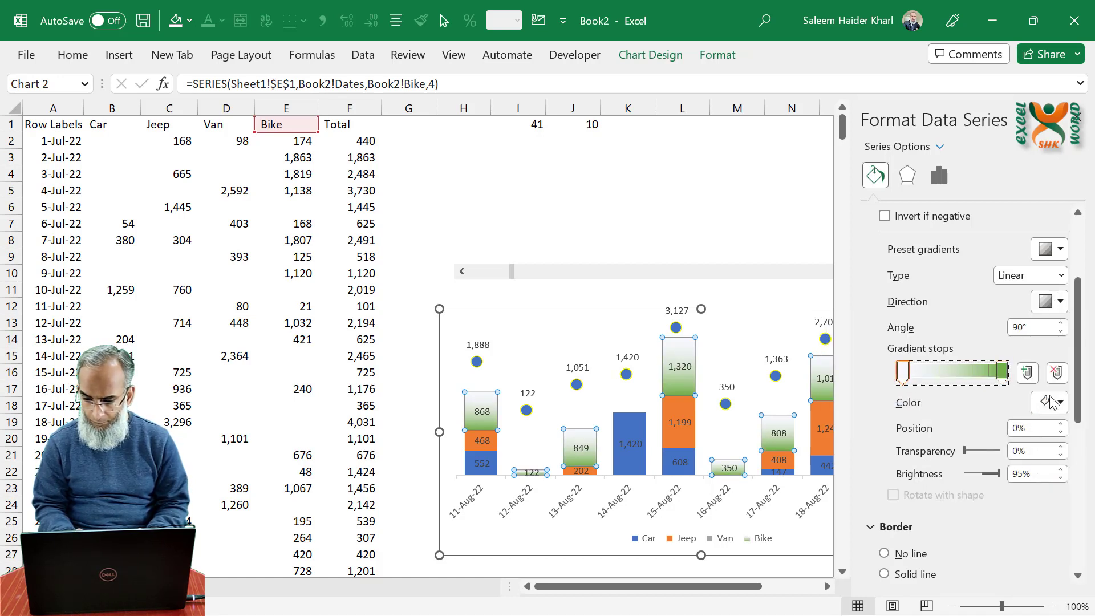
{"action": "left_click", "coordinate": [1059, 402]}
{"action": "left_click", "coordinate": [1084, 448]}
{"action": "left_click", "coordinate": [1000, 371]}
{"action": "left_click", "coordinate": [1060, 402]}
{"action": "left_click", "coordinate": [955, 449]}
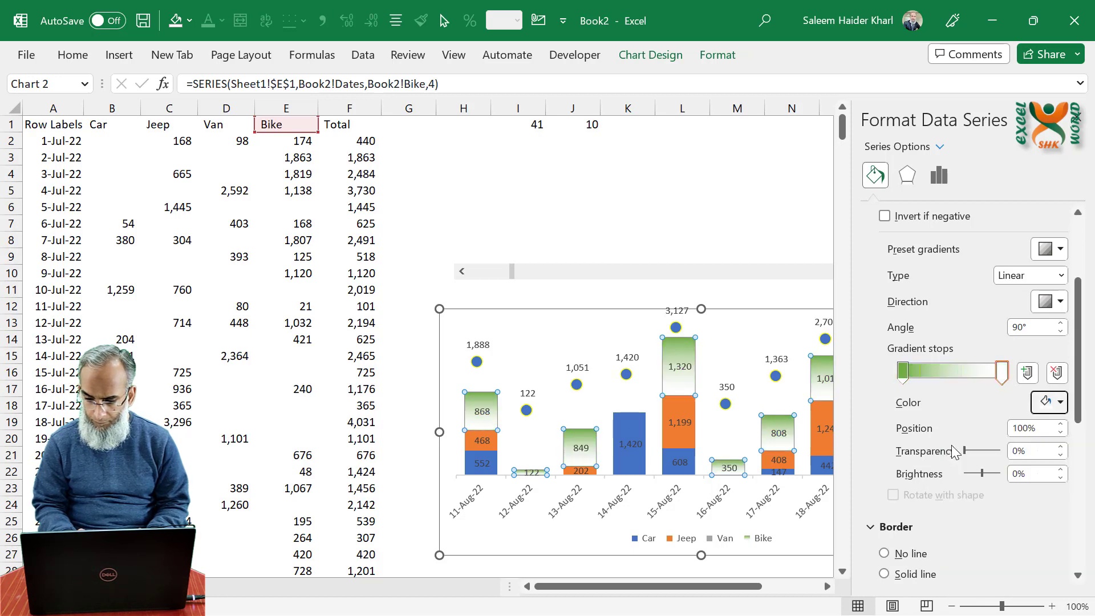
{"action": "left_click_drag", "start_coordinate": [910, 375], "coordinate": [945, 375]}
- Apply an outer shadow preset to the Bike series
{"action": "left_click", "coordinate": [906, 175]}
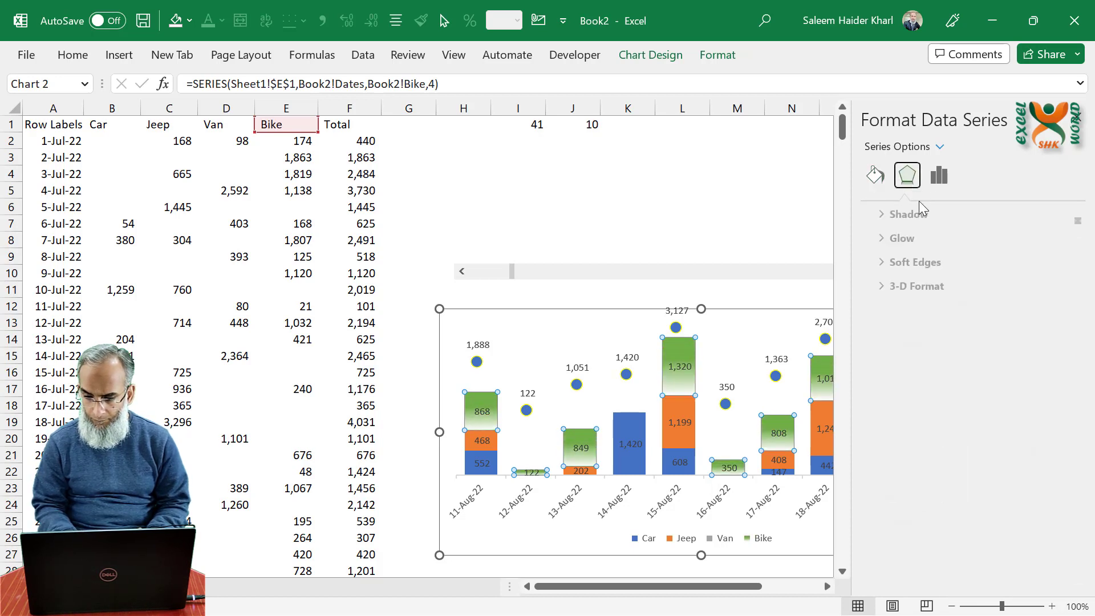
{"action": "left_click", "coordinate": [898, 214]}
{"action": "left_click", "coordinate": [1049, 239]}
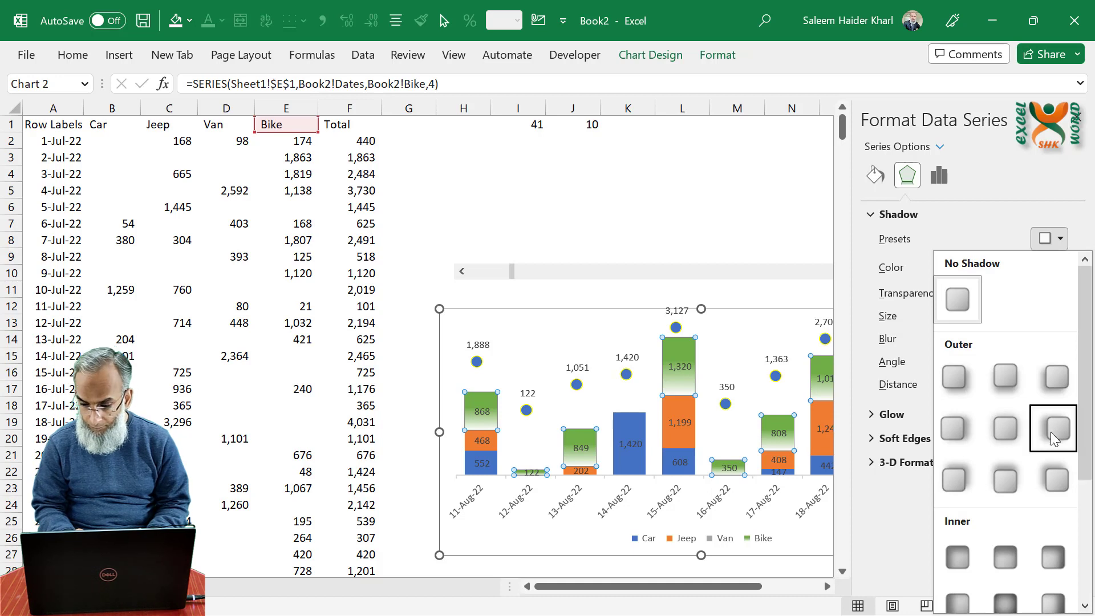
{"action": "left_click", "coordinate": [961, 387]}
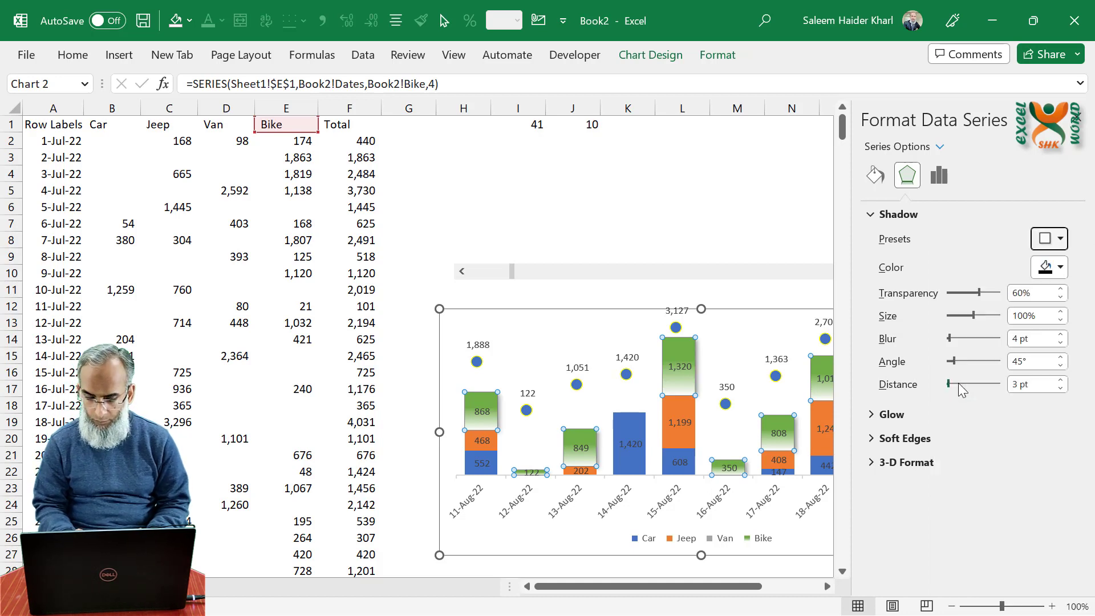
{"action": "left_click", "coordinate": [1054, 246]}
{"action": "left_click", "coordinate": [1054, 246]}
- Apply an outer shadow preset to the Jeep series
{"action": "left_click", "coordinate": [691, 443]}
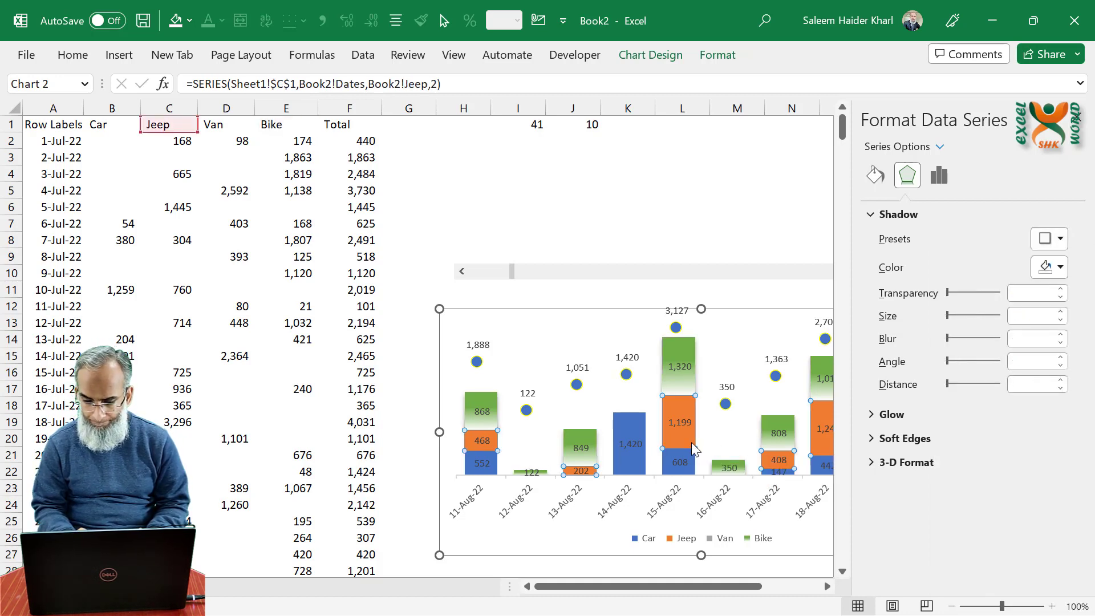
{"action": "left_click", "coordinate": [1049, 239]}
{"action": "left_click", "coordinate": [949, 383]}
{"action": "left_click", "coordinate": [1050, 239]}
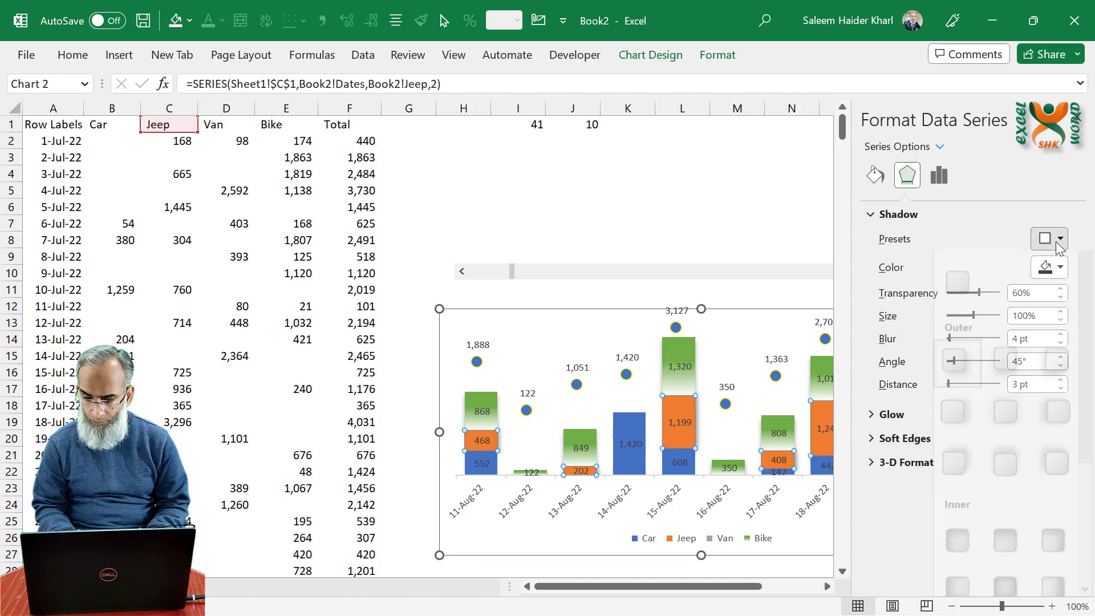
{"action": "left_click", "coordinate": [1007, 435]}
- Give the Jeep series a downward linear gradient fill and change its colored stop at 40% to orange
{"action": "left_click", "coordinate": [875, 175]}
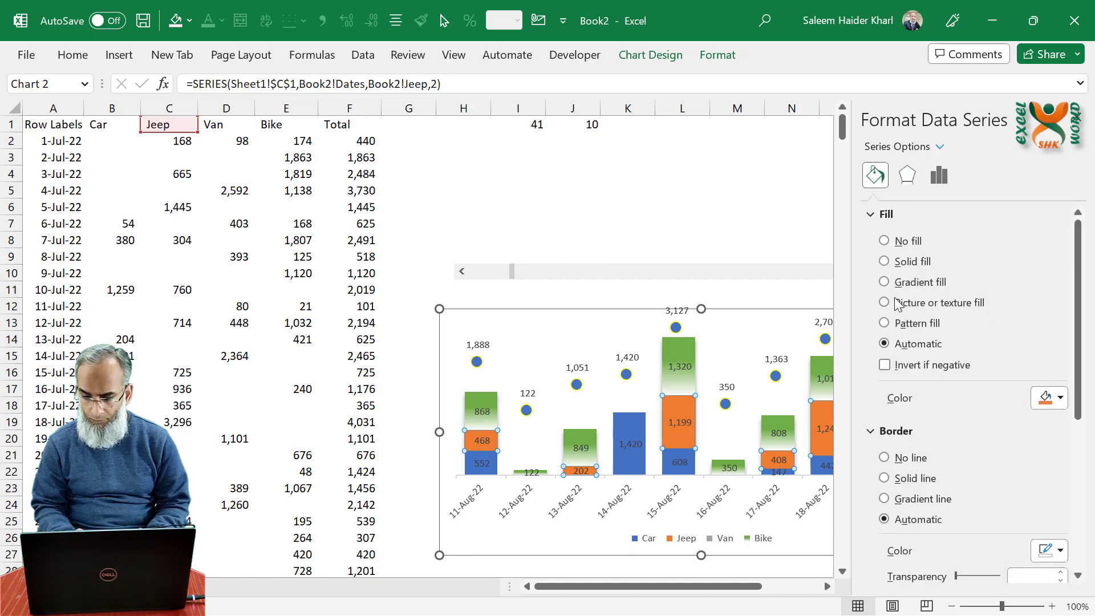
{"action": "left_click", "coordinate": [911, 283]}
{"action": "left_click", "coordinate": [1052, 452]}
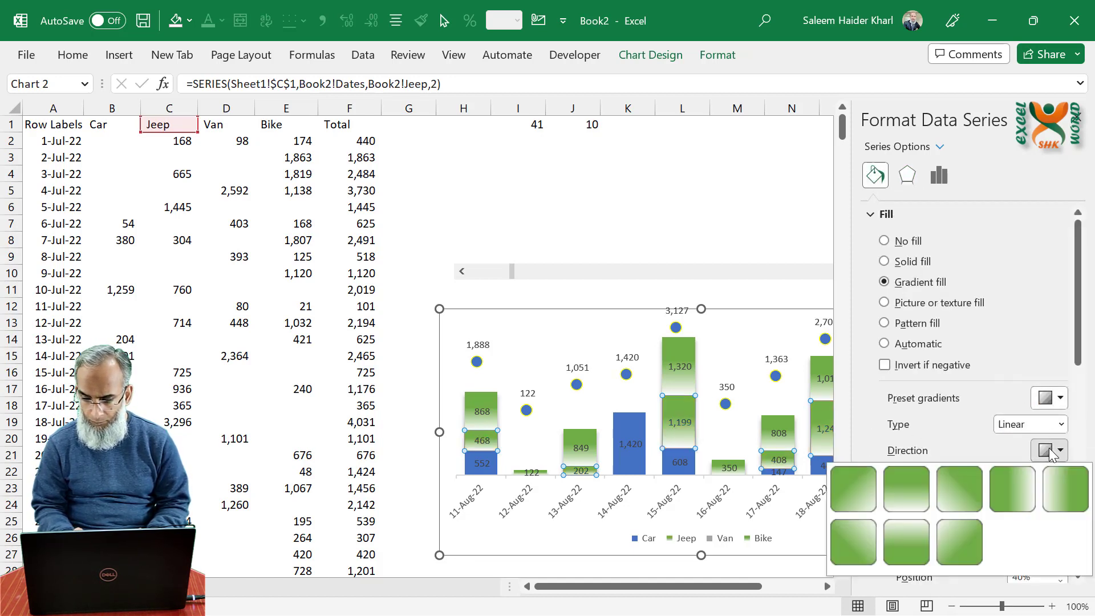
{"action": "left_click", "coordinate": [906, 489]}
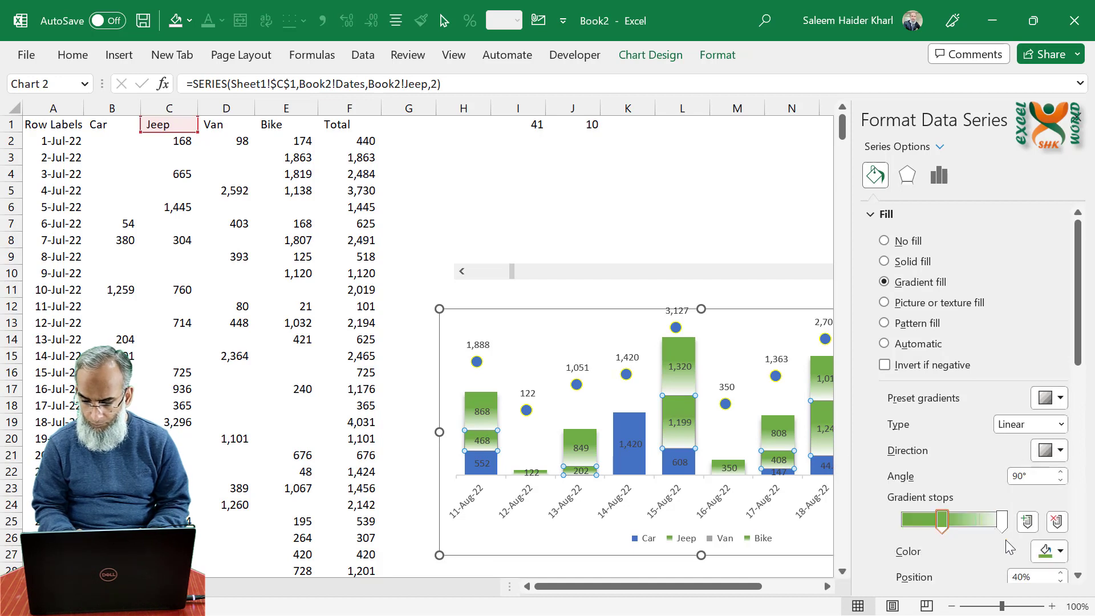
{"action": "left_click", "coordinate": [1052, 551]}
{"action": "left_click", "coordinate": [1028, 393]}
- Give the Car series a downward linear gradient fill and change its colored stop at 40% to light blue
{"action": "left_click", "coordinate": [637, 468]}
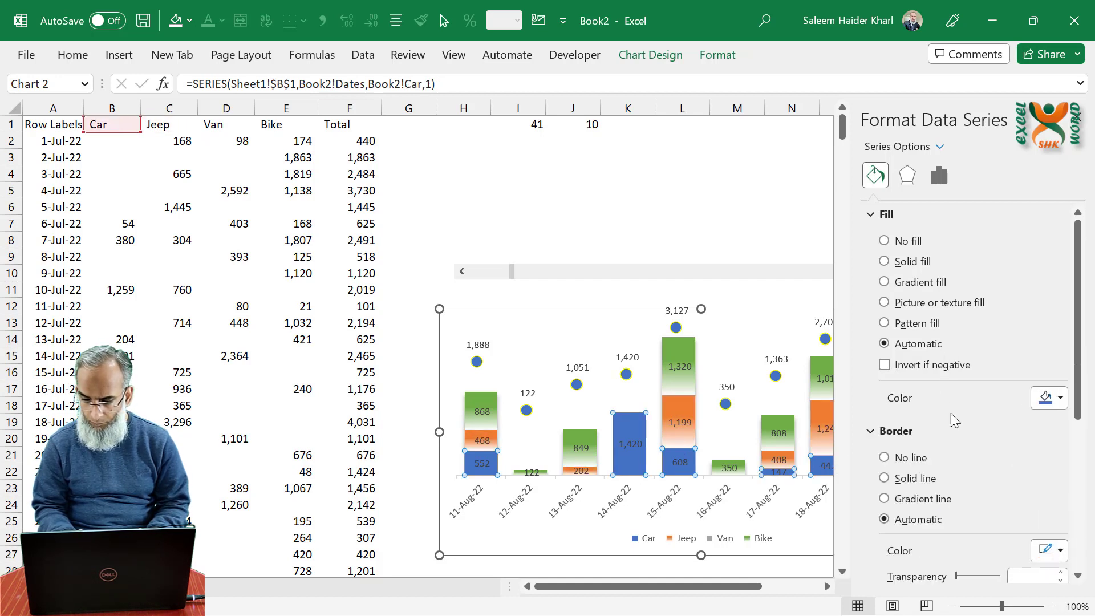
{"action": "left_click", "coordinate": [911, 283]}
{"action": "left_click", "coordinate": [1052, 452]}
{"action": "left_click", "coordinate": [906, 489]}
{"action": "left_click", "coordinate": [1054, 552]}
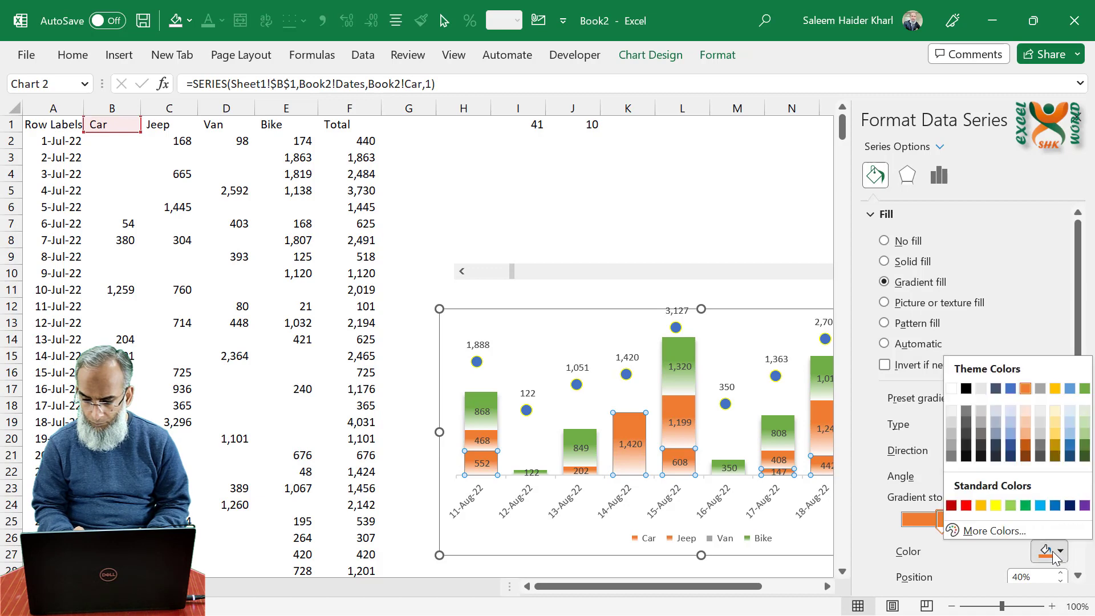
{"action": "left_click", "coordinate": [1069, 389]}
- Apply an outer shadow preset to the Car series, close the series formatting, and deselect the chart
{"action": "left_click", "coordinate": [907, 175]}
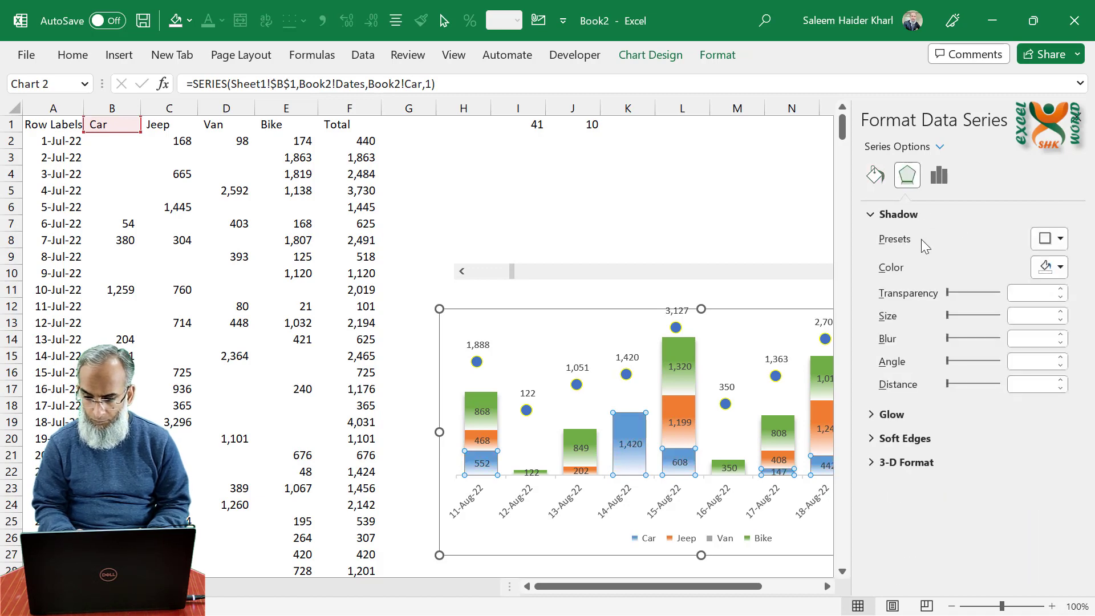
{"action": "left_click", "coordinate": [1049, 239]}
{"action": "left_click", "coordinate": [1046, 378]}
{"action": "left_click", "coordinate": [1077, 120]}
{"action": "left_click", "coordinate": [1014, 276]}
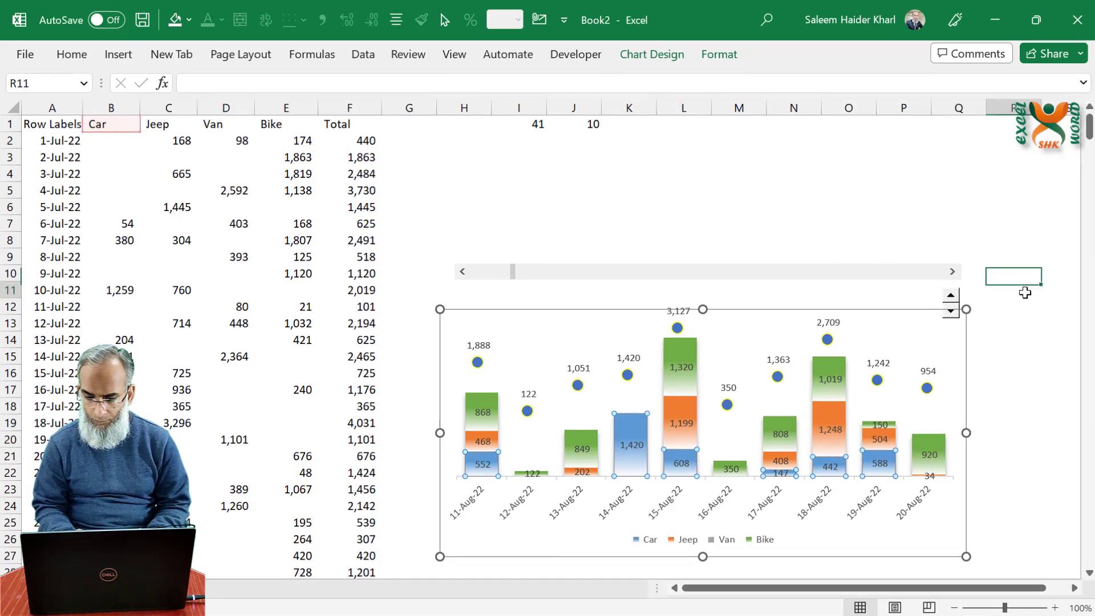